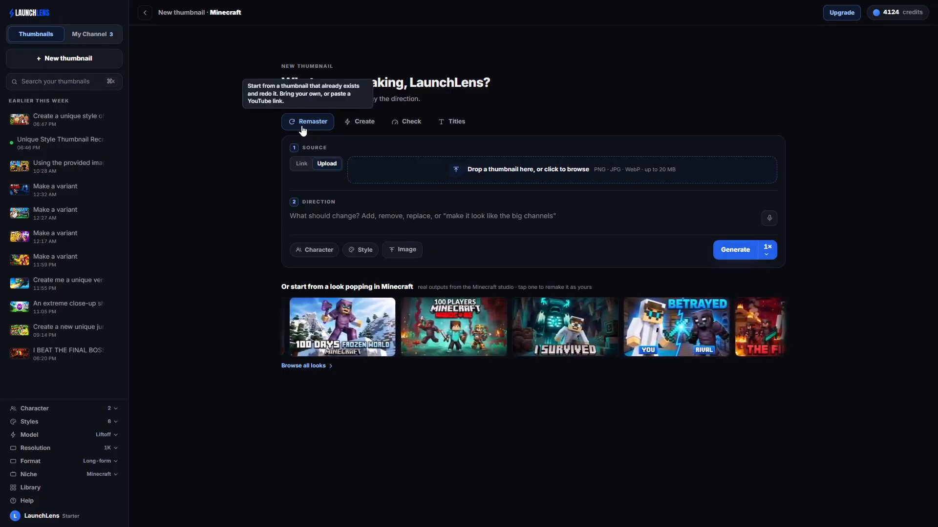
{"action": "left_click", "coordinate": [299, 169]}
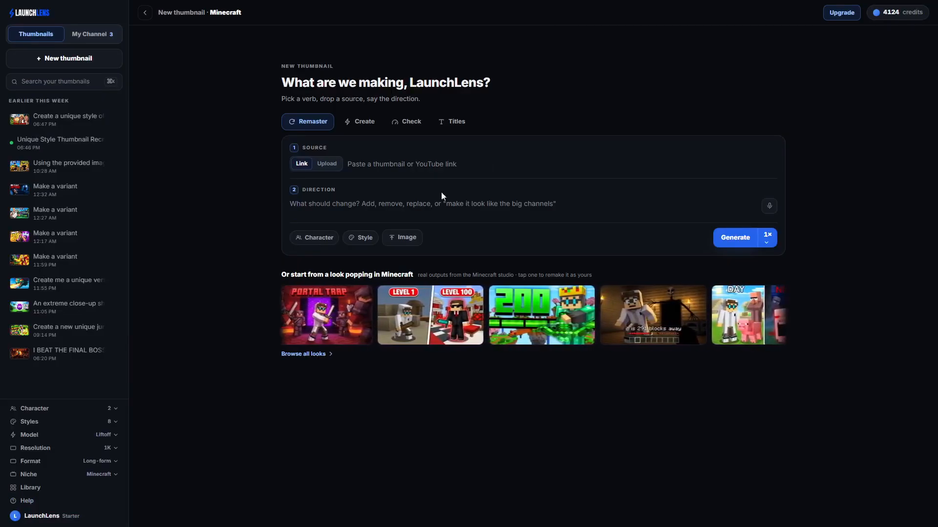
{"action": "left_click", "coordinate": [423, 163]}
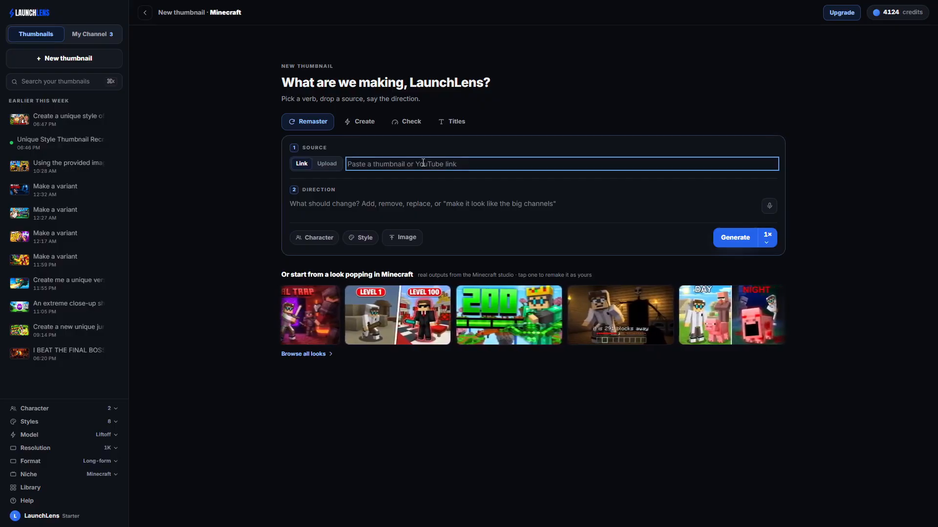
{"action": "key", "text": "ctrl+v"}
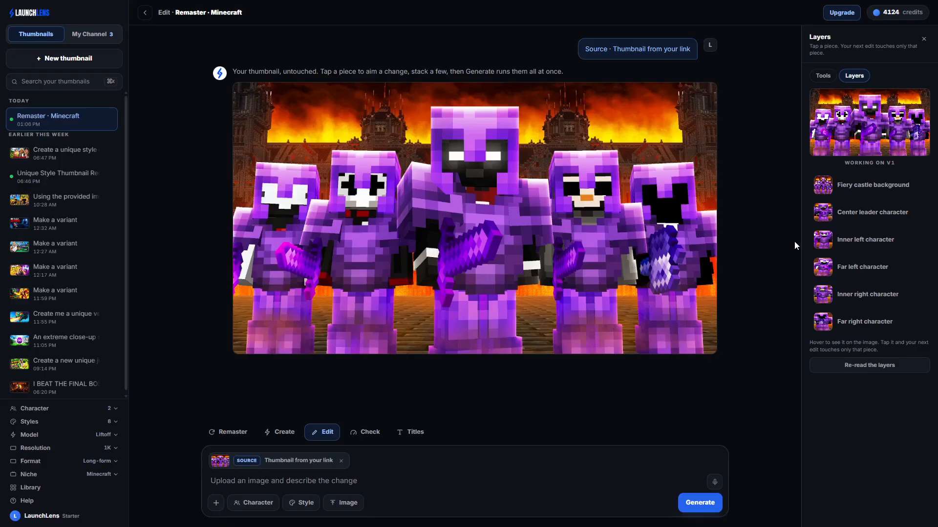
Remove the attached source thumbnail from the edit prompt
{"action": "left_click", "coordinate": [340, 462]}
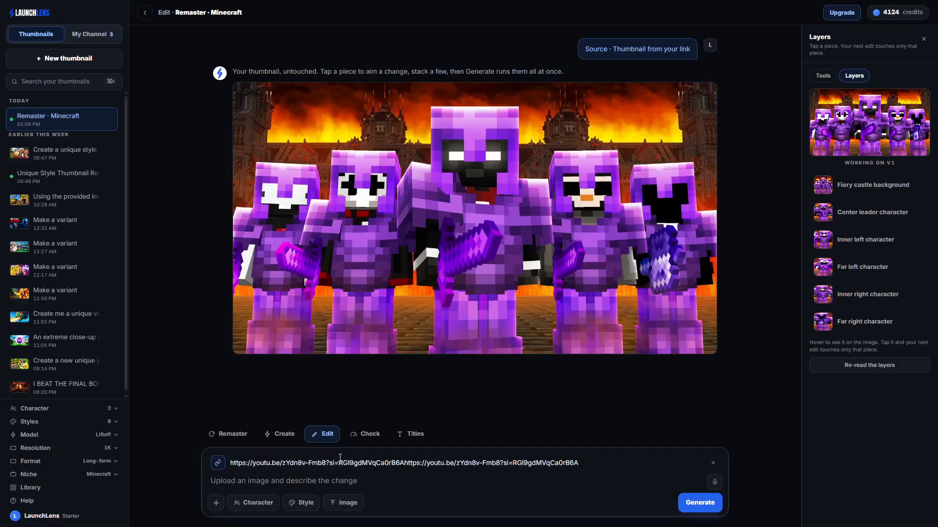
{"action": "double_click", "coordinate": [390, 463]}
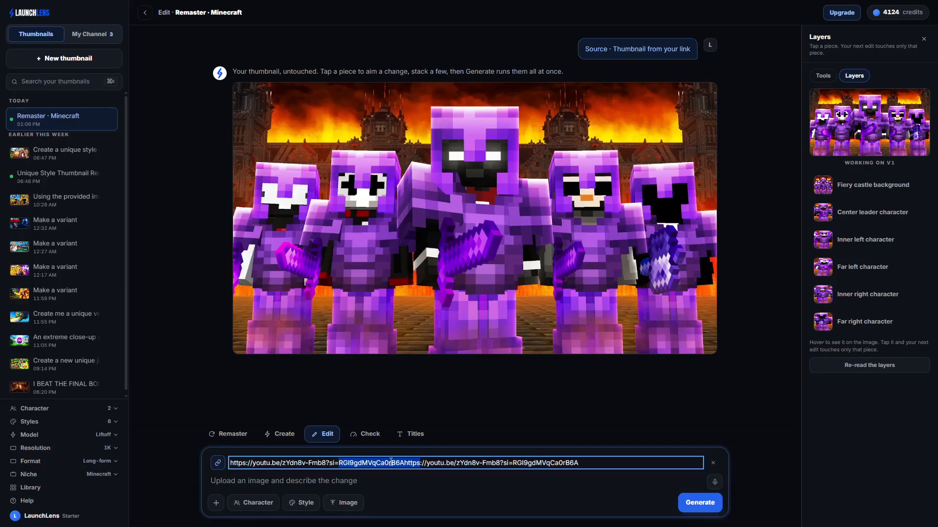
{"action": "left_click", "coordinate": [386, 401]}
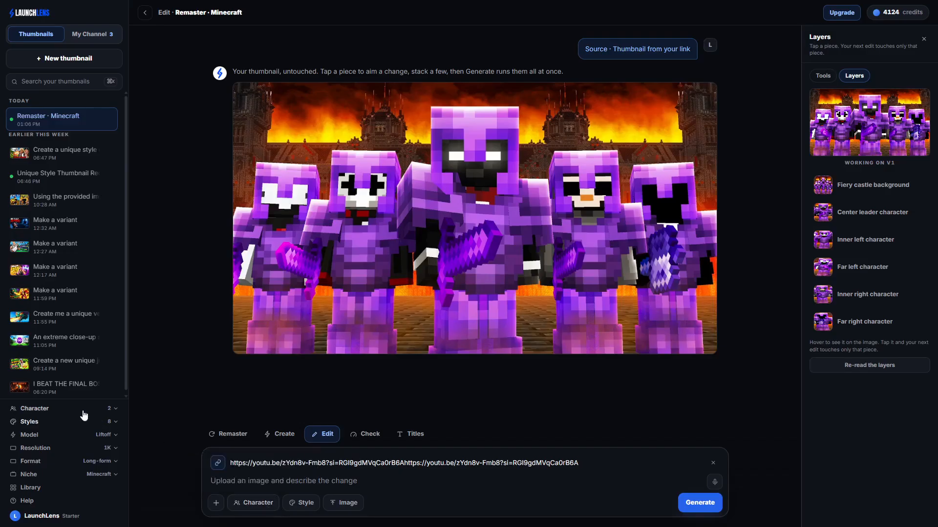
Start adding a new character and name it Minecraft
{"action": "left_click", "coordinate": [78, 410]}
{"action": "left_click", "coordinate": [215, 483]}
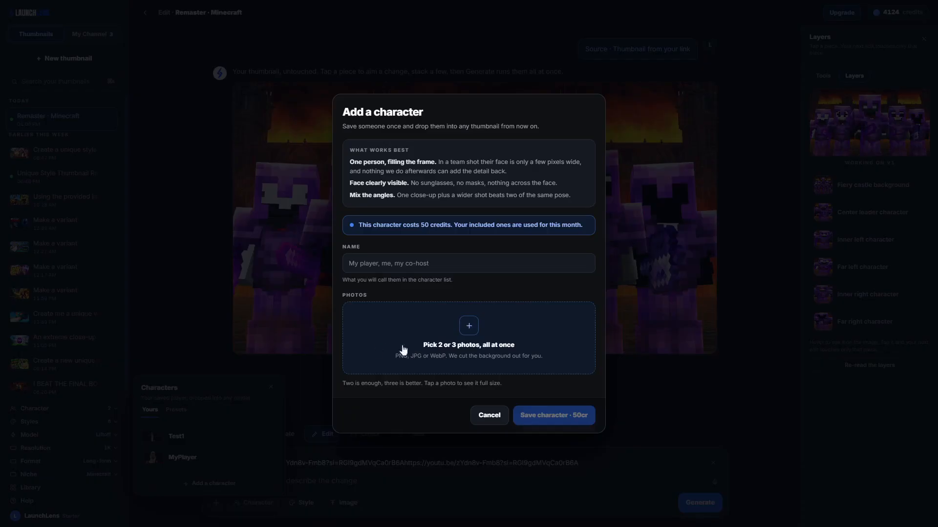
{"action": "left_click", "coordinate": [367, 264]}
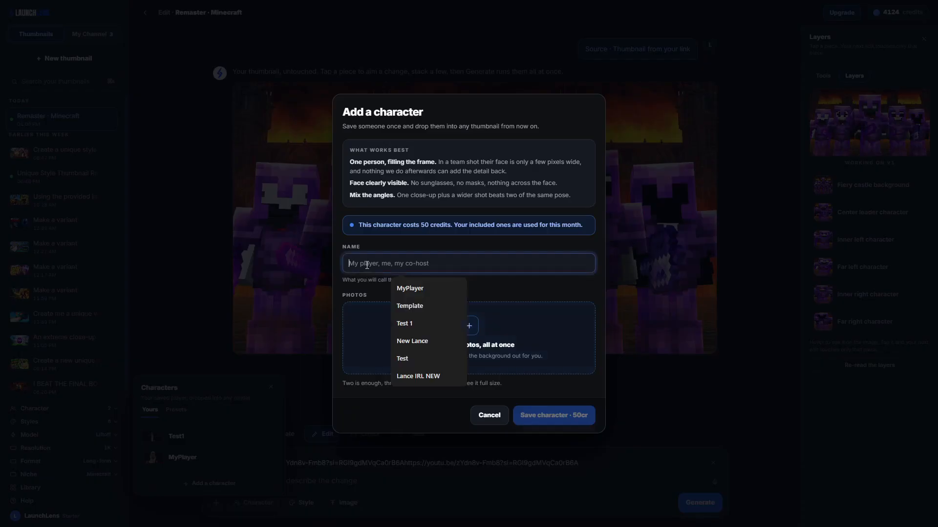
{"action": "type", "text": "Minecraft"}
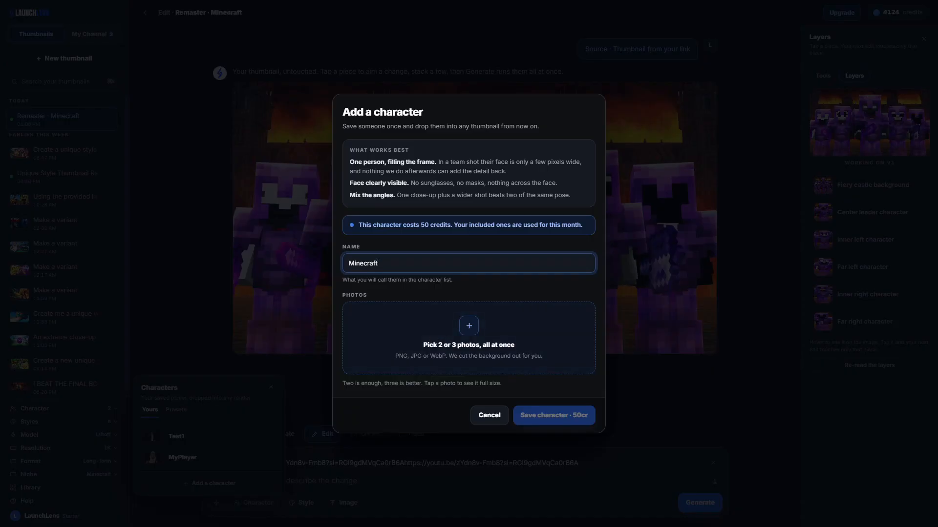
Upload the three newest images from Downloads as the character's photos and save the character
{"action": "left_click", "coordinate": [469, 338]}
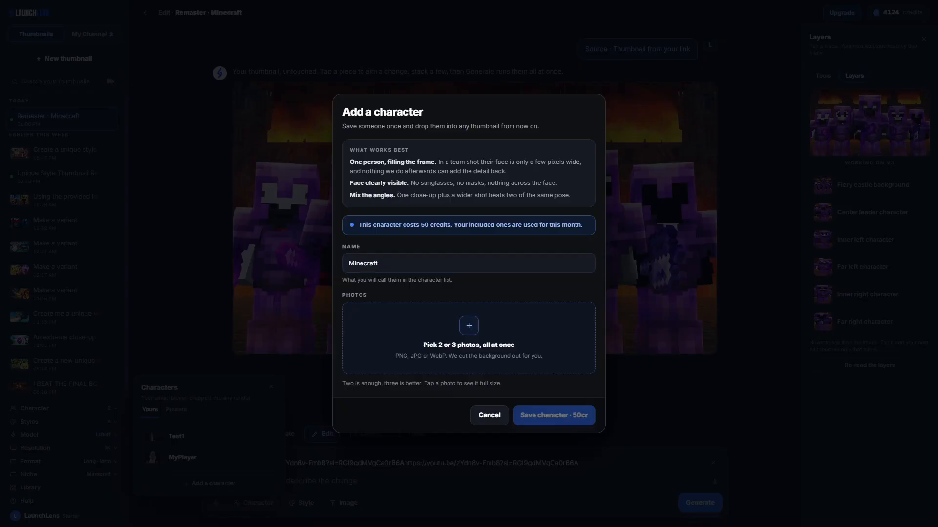
{"action": "left_click", "coordinate": [506, 366]}
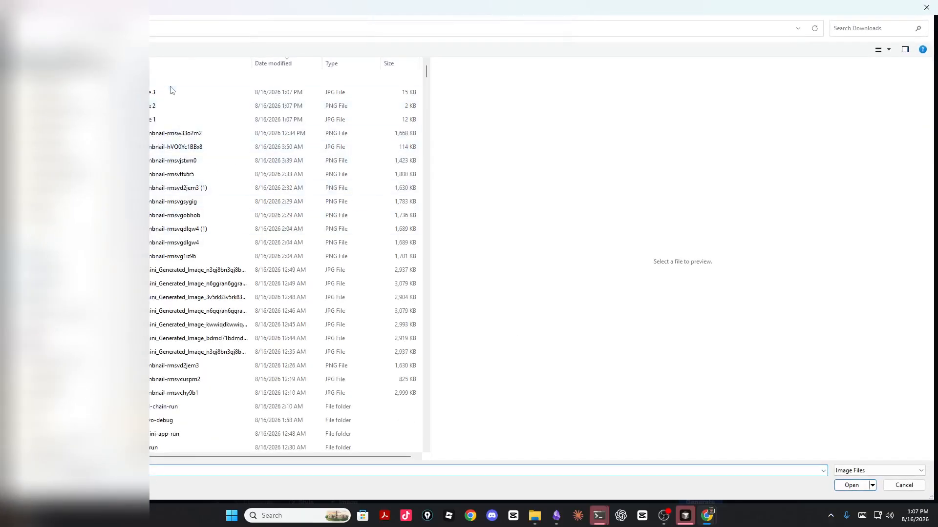
{"action": "left_click", "coordinate": [171, 92]}
{"action": "left_click", "coordinate": [175, 122], "text": "shift"}
{"action": "left_click", "coordinate": [851, 485]}
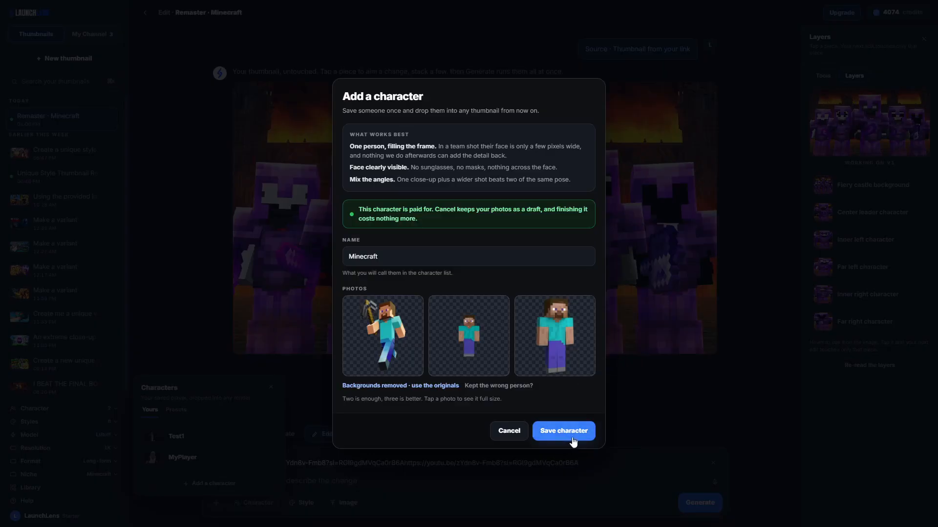
{"action": "left_click", "coordinate": [573, 441]}
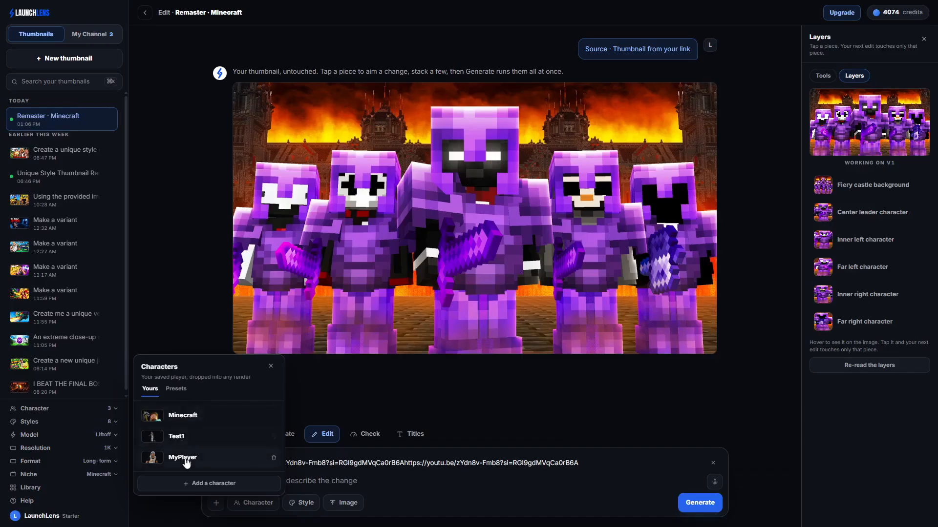
Apply the saved Minecraft character to the prompt with the look Match the scene and the expression Slightly amped
{"action": "left_click", "coordinate": [191, 423]}
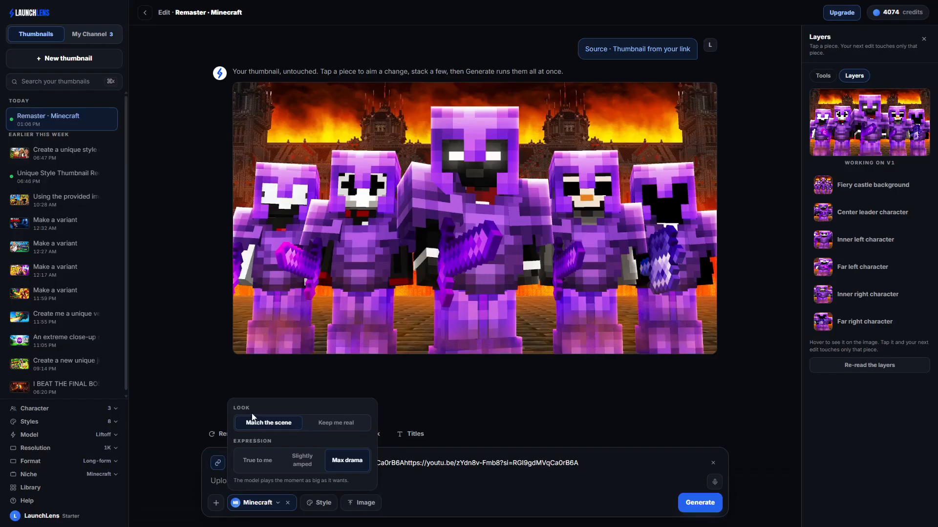
{"action": "left_click", "coordinate": [327, 430]}
{"action": "left_click", "coordinate": [263, 462]}
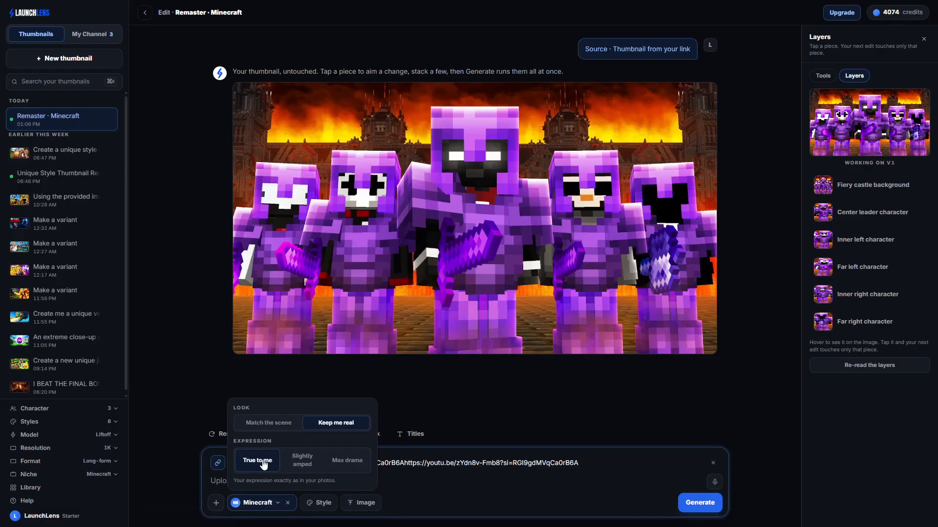
{"action": "left_click", "coordinate": [303, 464]}
{"action": "left_click", "coordinate": [345, 463]}
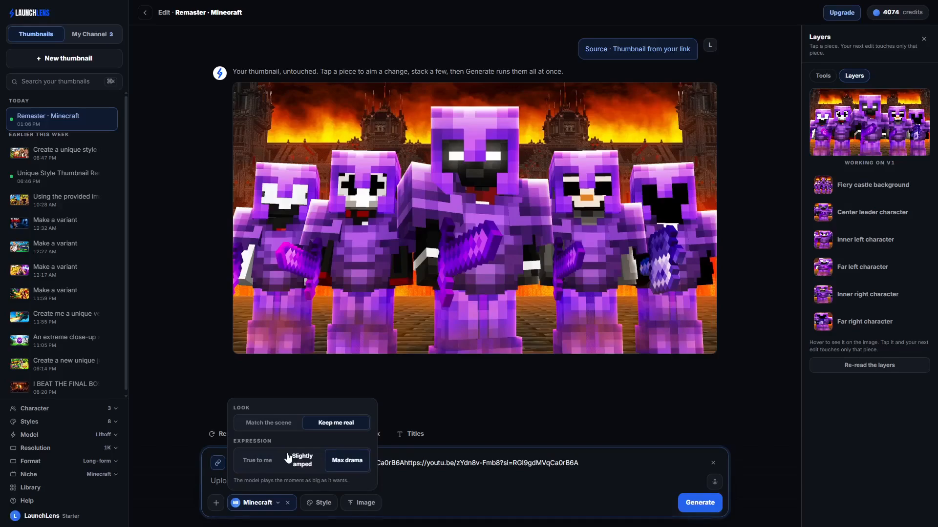
{"action": "left_click", "coordinate": [268, 422]}
{"action": "left_click", "coordinate": [303, 461]}
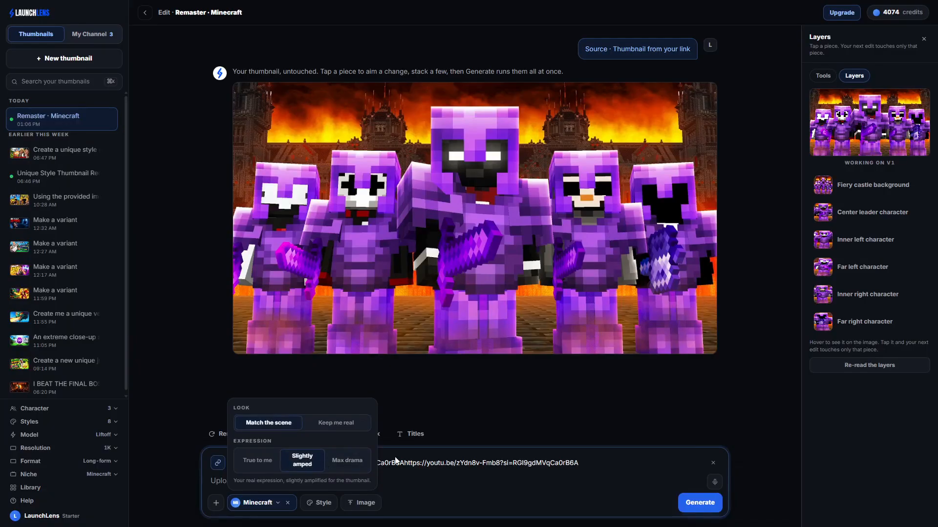
{"action": "left_click", "coordinate": [405, 476]}
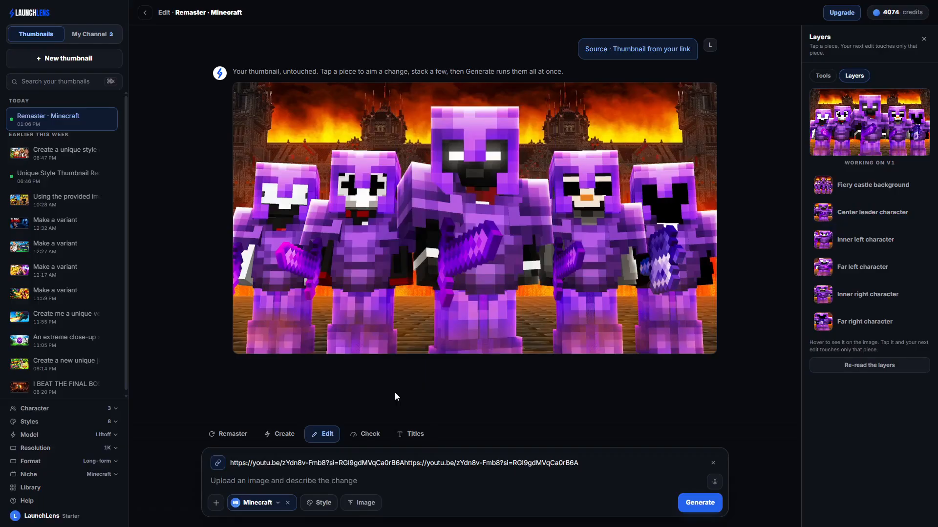
Browse the saved styles and examine the reference thumbnails of the Blox Fruits style
{"action": "left_click", "coordinate": [316, 503]}
{"action": "scroll", "coordinate": [216, 414], "scroll_direction": "down", "scroll_amount": 1}
{"action": "scroll", "coordinate": [216, 414], "scroll_direction": "down", "scroll_amount": 2}
{"action": "scroll", "coordinate": [217, 412], "scroll_direction": "up", "scroll_amount": 3}
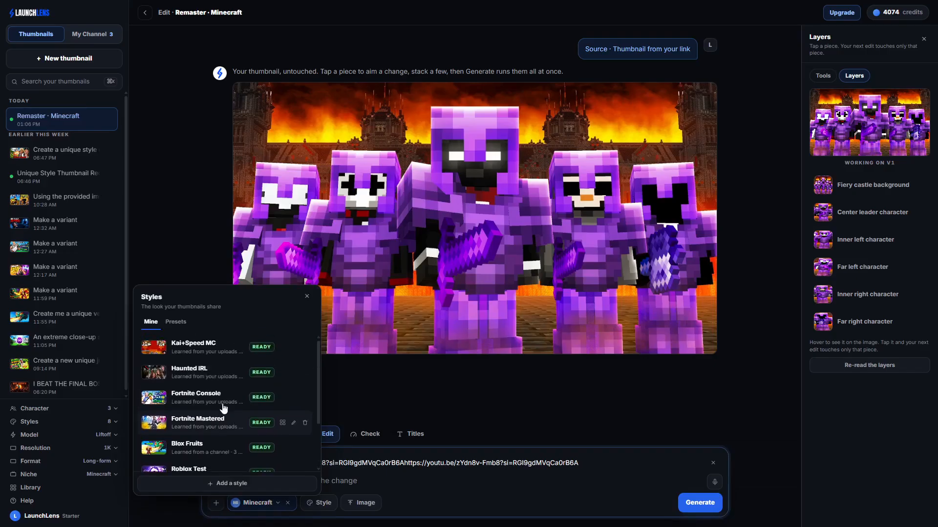
{"action": "scroll", "coordinate": [225, 431], "scroll_direction": "down", "scroll_amount": 3}
{"action": "scroll", "coordinate": [222, 425], "scroll_direction": "up", "scroll_amount": 2}
{"action": "scroll", "coordinate": [218, 411], "scroll_direction": "down", "scroll_amount": 2}
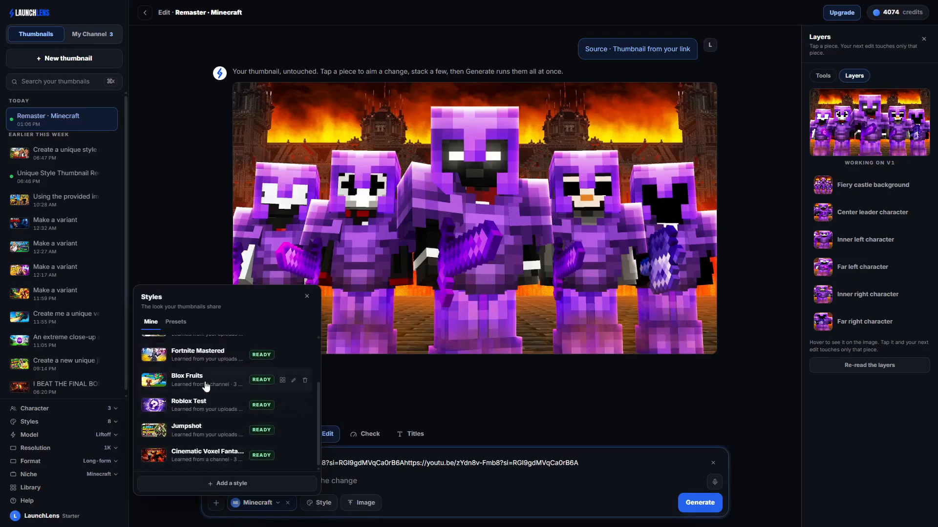
{"action": "left_click", "coordinate": [283, 379]}
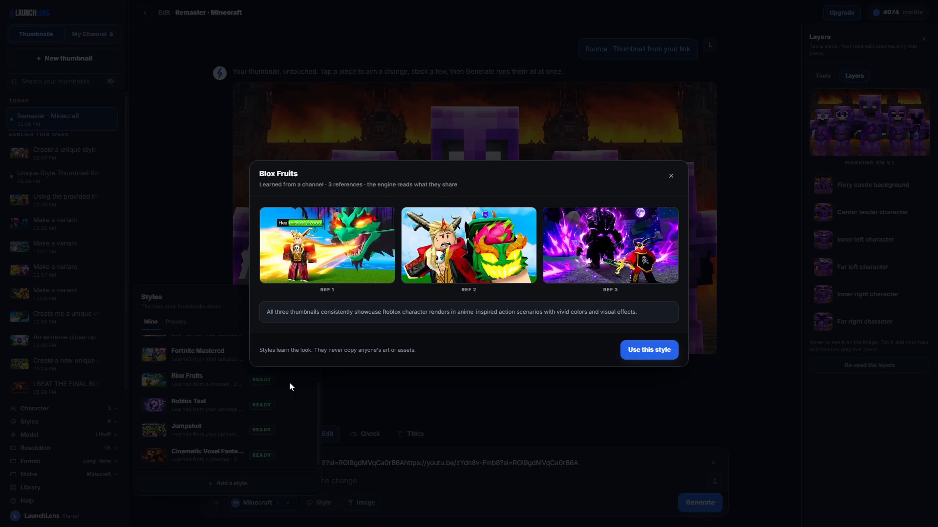
{"action": "left_click", "coordinate": [670, 179]}
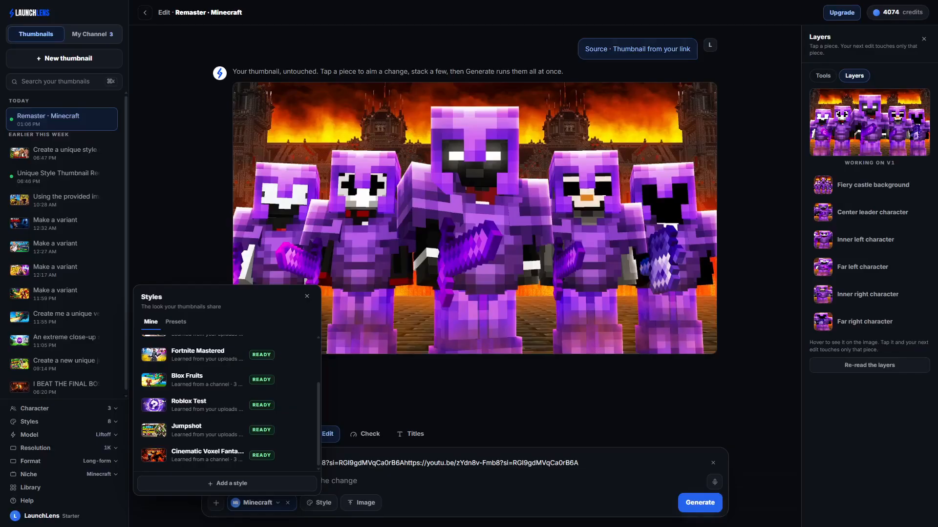
{"action": "left_click", "coordinate": [746, 433]}
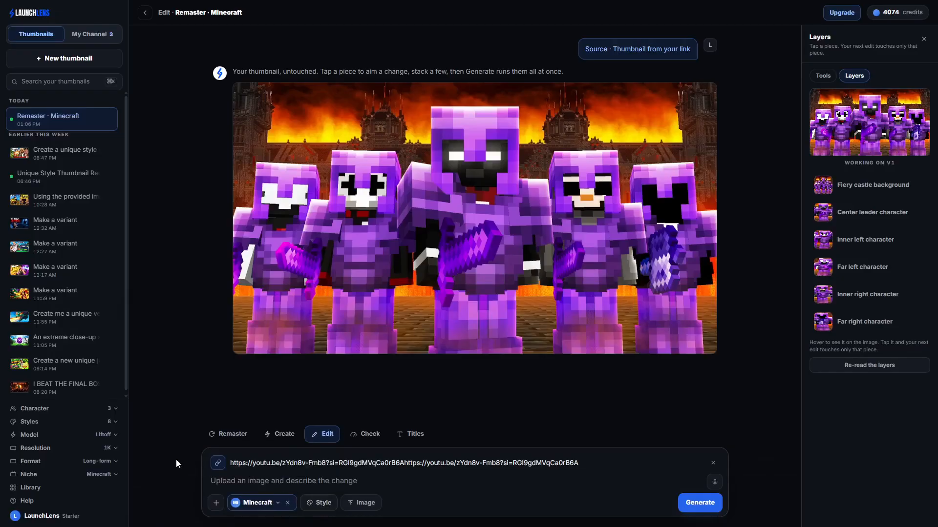
Start adding a new style and name it Minecraft
{"action": "left_click", "coordinate": [74, 422]}
{"action": "left_click", "coordinate": [209, 482]}
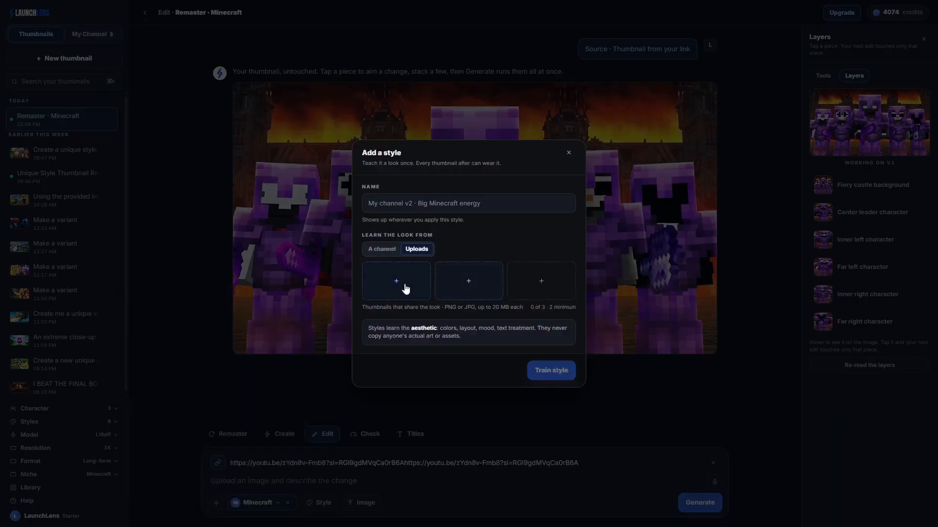
{"action": "left_click", "coordinate": [408, 203]}
{"action": "type", "text": "Minecraft"}
{"action": "left_click", "coordinate": [497, 239]}
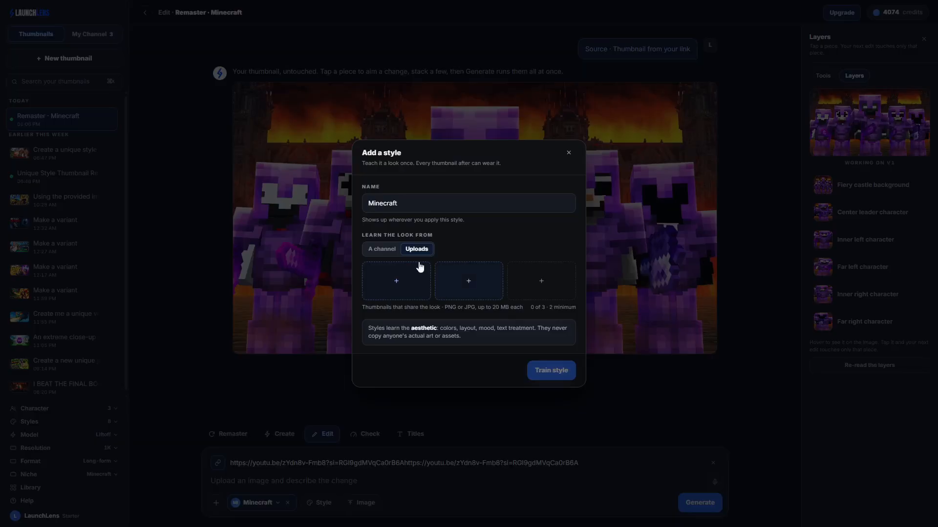
{"action": "left_click", "coordinate": [381, 250]}
{"action": "left_click", "coordinate": [396, 281]}
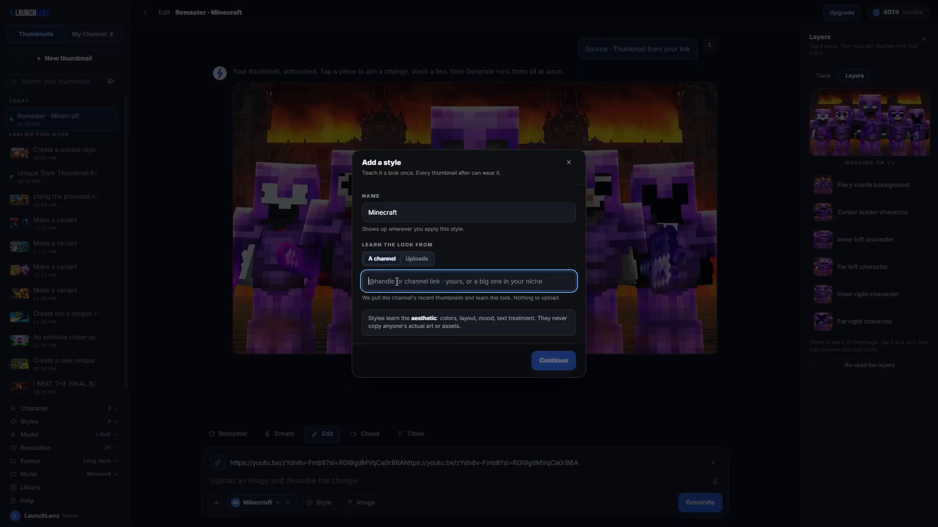
{"action": "type", "text": "https://www.youtube.com/@minutetechmc/videos"}
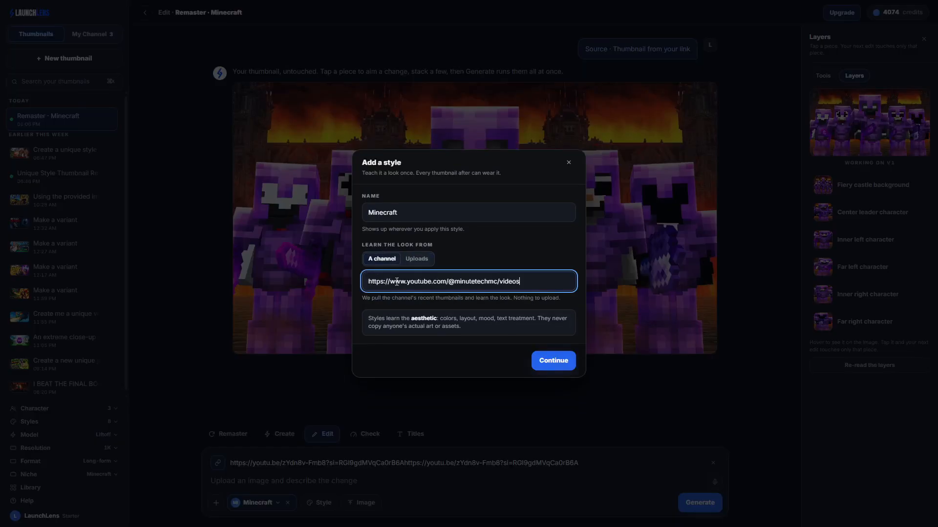
{"action": "left_click", "coordinate": [552, 364]}
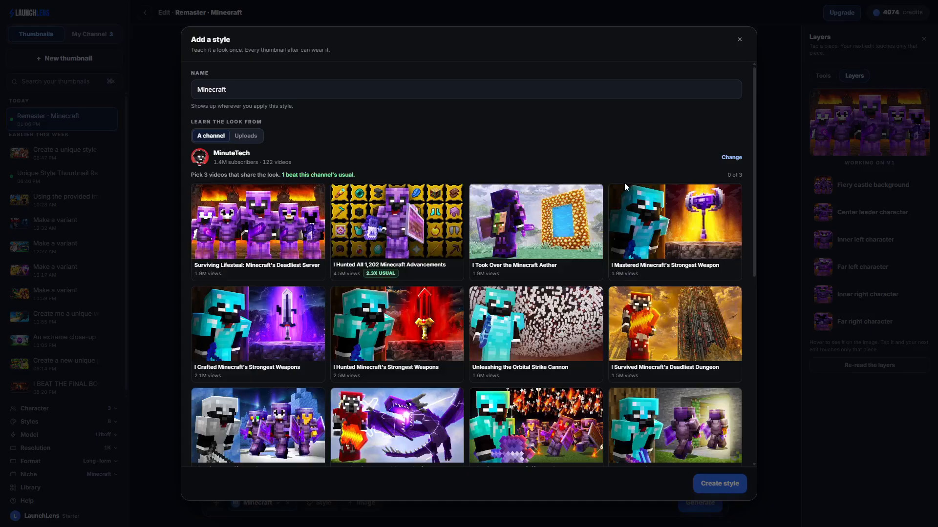
Pick I Survived the Lifesteal SMP, How I Won a Secret Base War and I Mastered Minecraft's Strongest Weapon as references and create the style
{"action": "scroll", "coordinate": [624, 183], "scroll_direction": "down", "scroll_amount": 7}
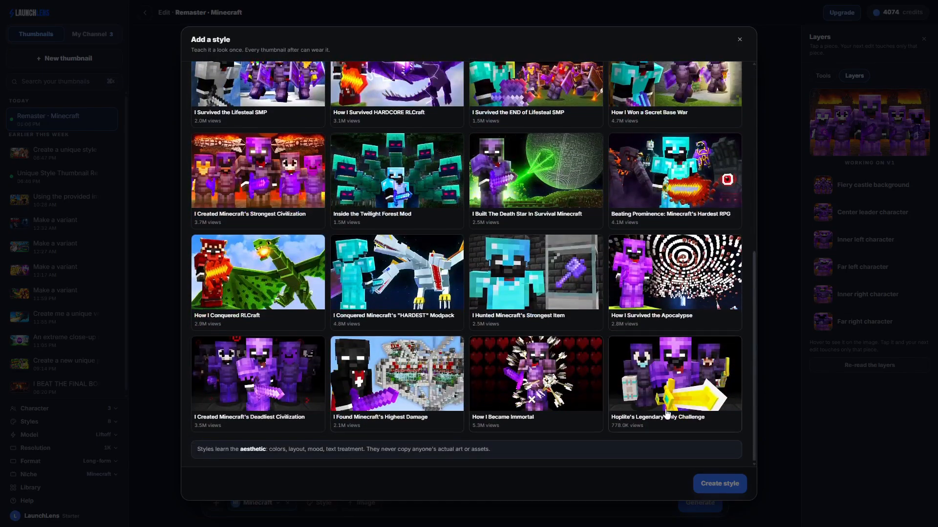
{"action": "scroll", "coordinate": [667, 414], "scroll_direction": "up", "scroll_amount": 5}
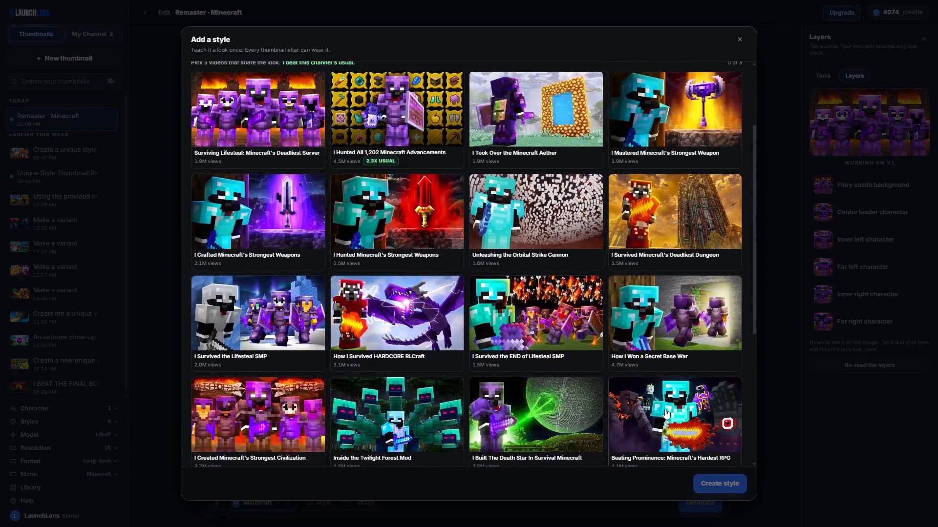
{"action": "scroll", "coordinate": [667, 414], "scroll_direction": "up", "scroll_amount": 3}
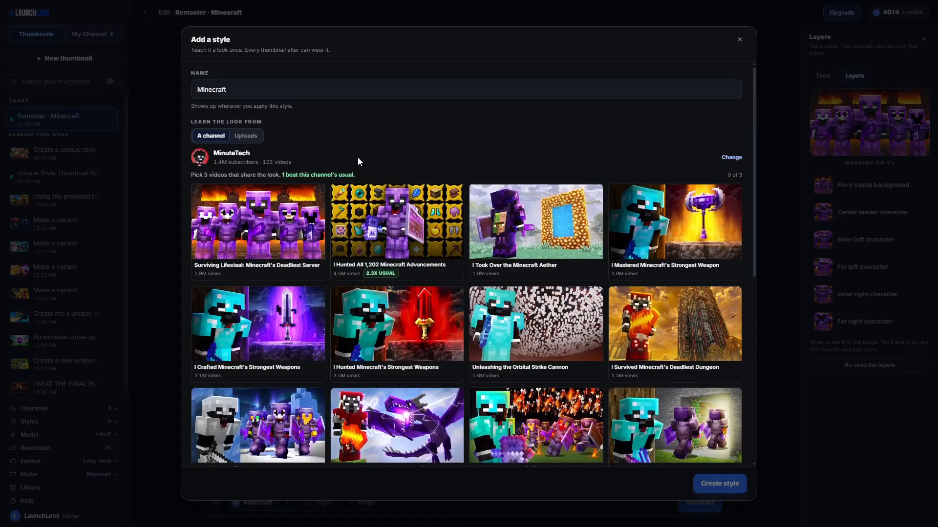
{"action": "scroll", "coordinate": [364, 163], "scroll_direction": "down", "scroll_amount": 3}
{"action": "left_click", "coordinate": [246, 276]}
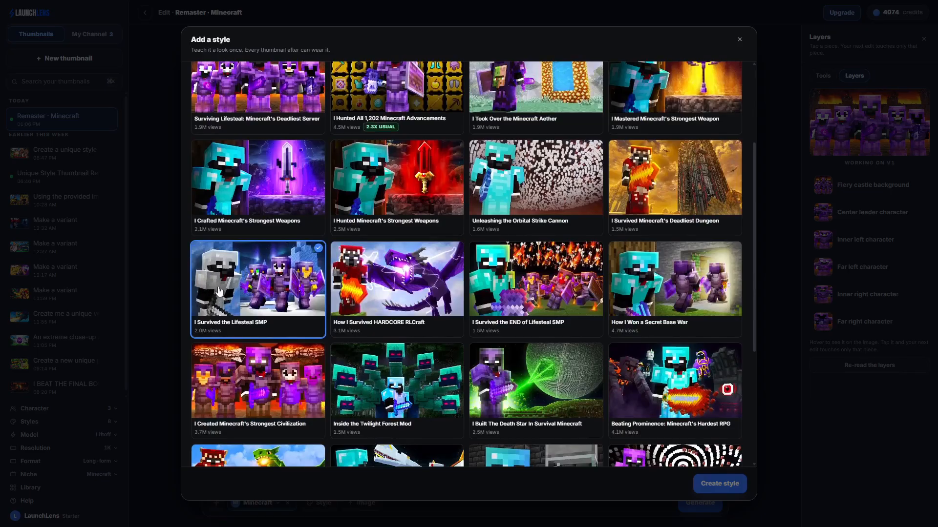
{"action": "left_click", "coordinate": [709, 294]}
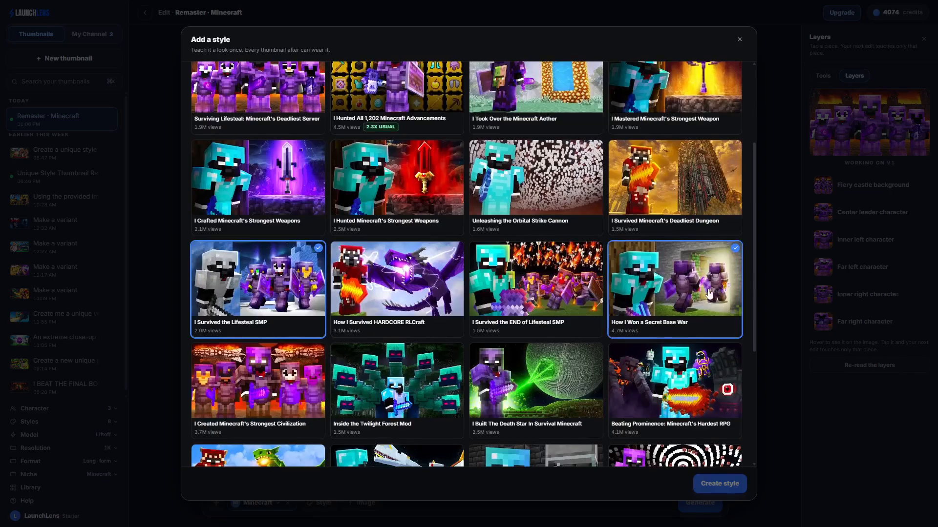
{"action": "scroll", "coordinate": [667, 309], "scroll_direction": "down", "scroll_amount": 2}
{"action": "scroll", "coordinate": [543, 337], "scroll_direction": "down", "scroll_amount": 2}
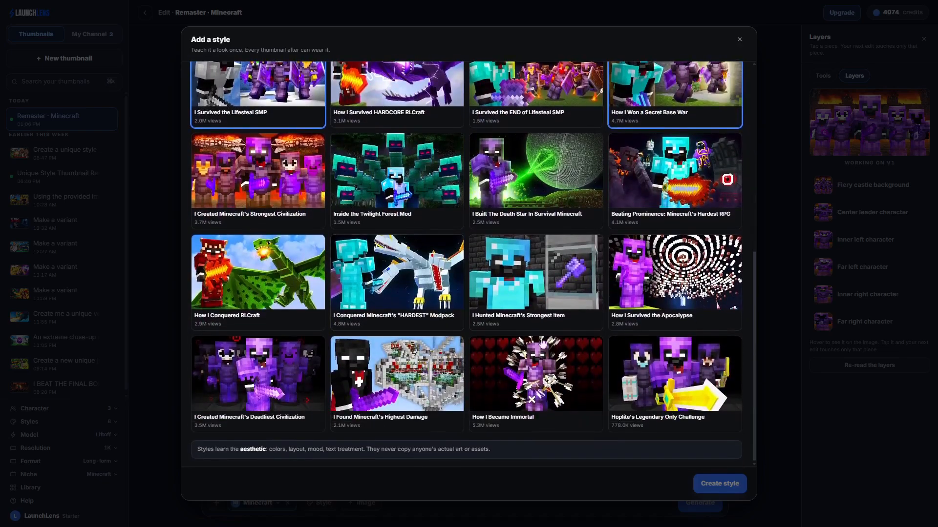
{"action": "scroll", "coordinate": [561, 361], "scroll_direction": "up", "scroll_amount": 4}
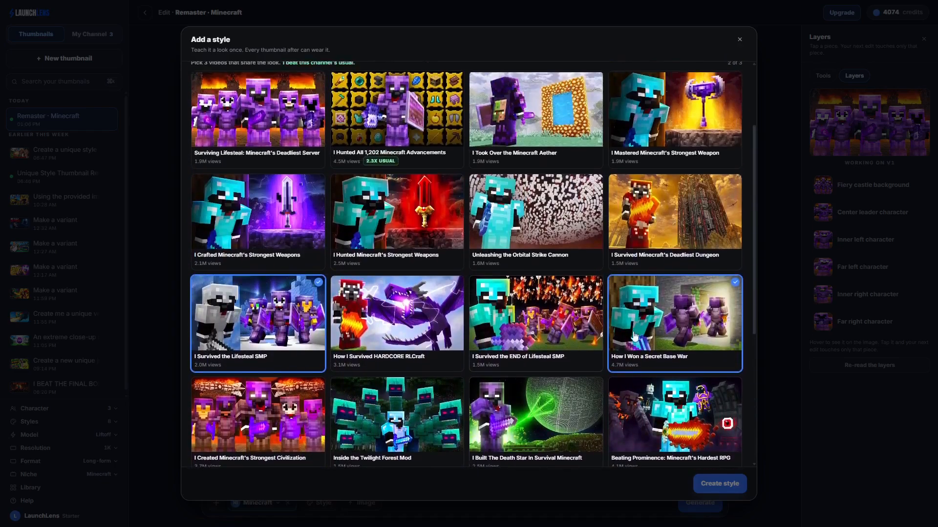
{"action": "scroll", "coordinate": [688, 356], "scroll_direction": "up", "scroll_amount": 2}
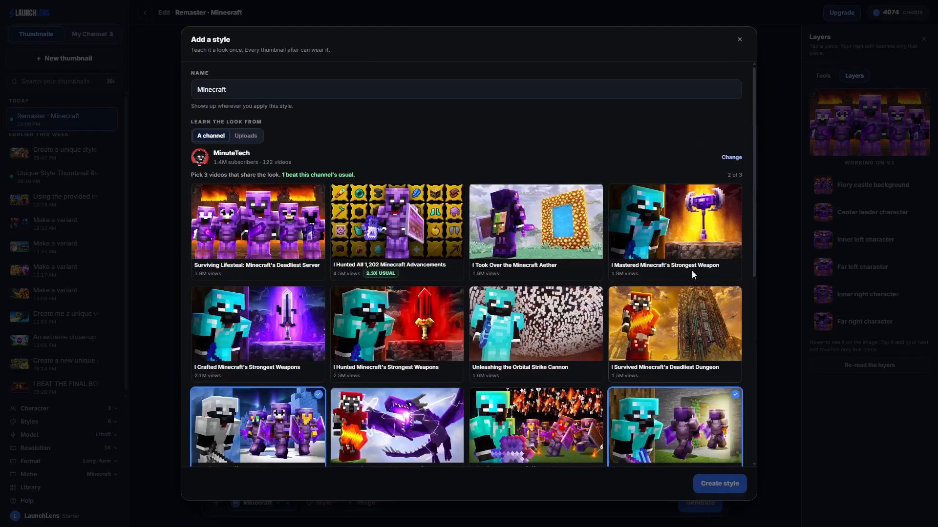
{"action": "left_click", "coordinate": [692, 239]}
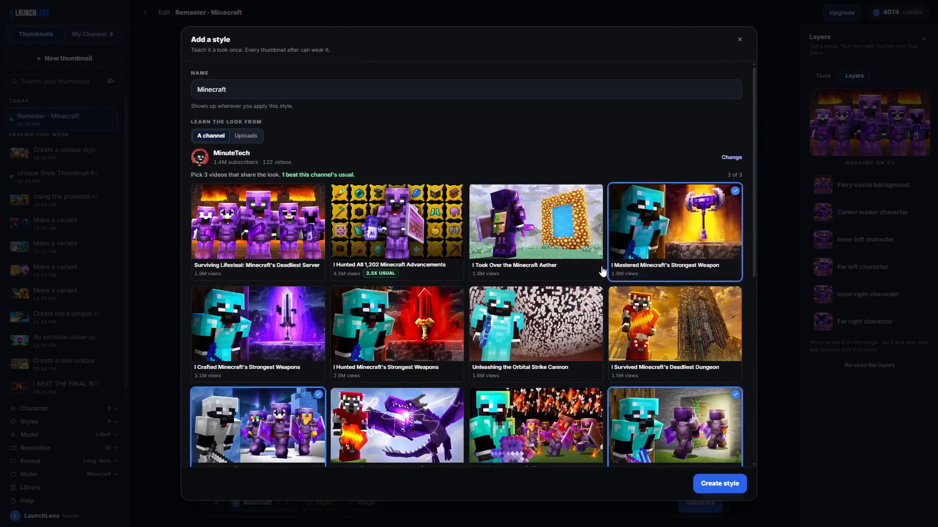
{"action": "left_click", "coordinate": [731, 484]}
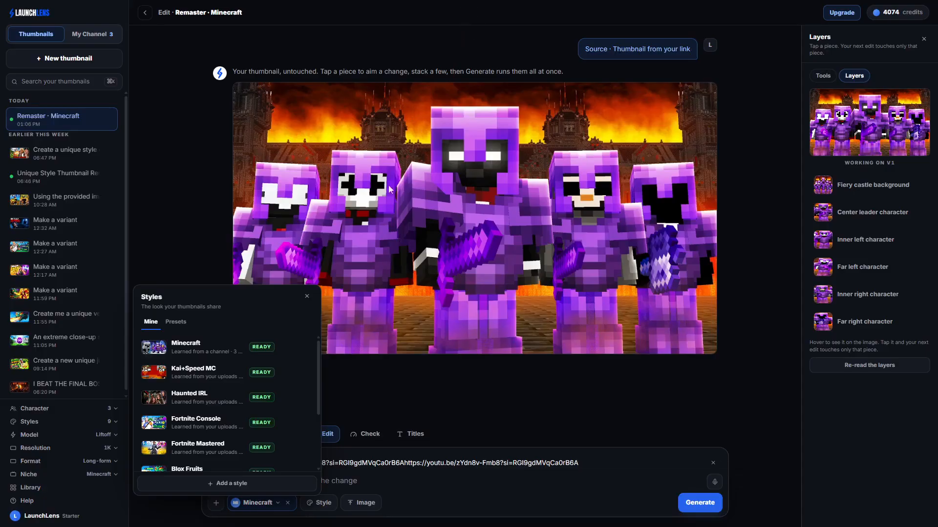
Apply the Minecraft style to the prompt and describe the center leader character's change as "Insert me into this and change nothing else"
{"action": "left_click", "coordinate": [182, 351]}
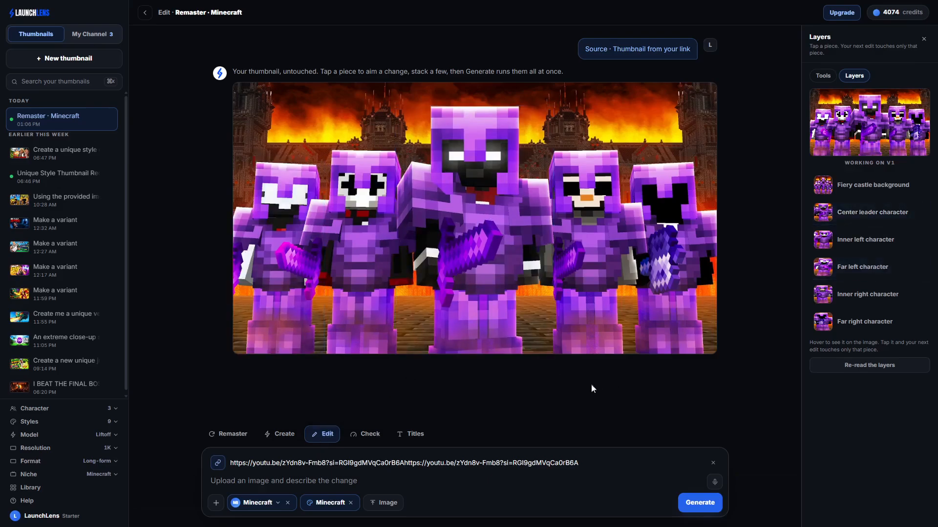
{"action": "left_click", "coordinate": [469, 300]}
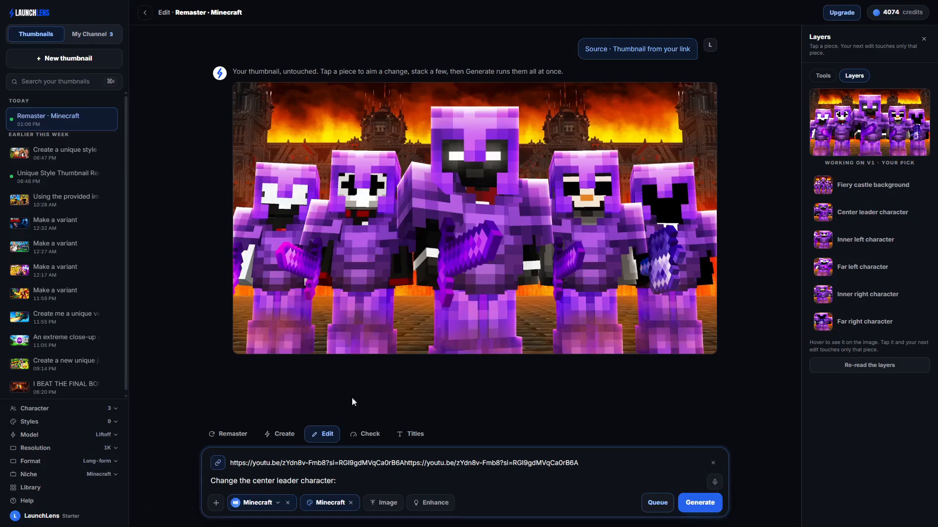
{"action": "left_click_drag", "start_coordinate": [211, 479], "coordinate": [374, 474]}
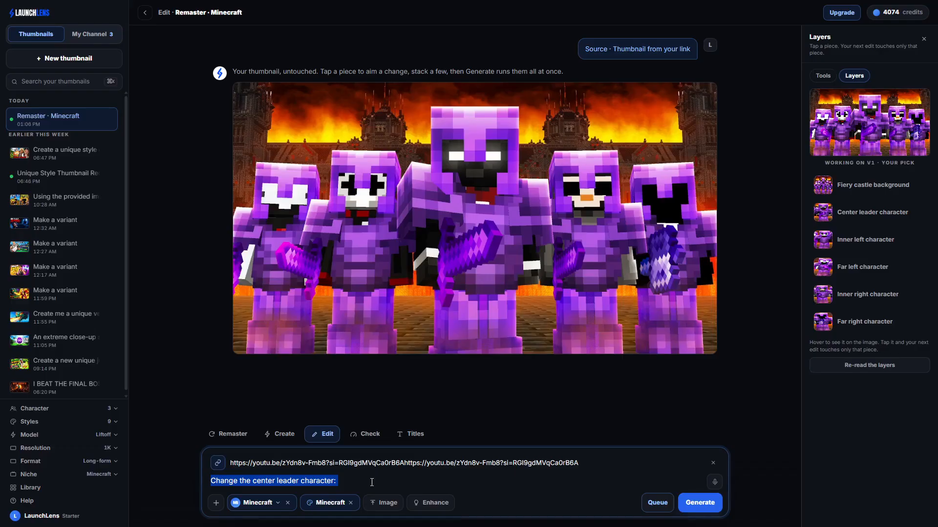
{"action": "left_click", "coordinate": [372, 483]}
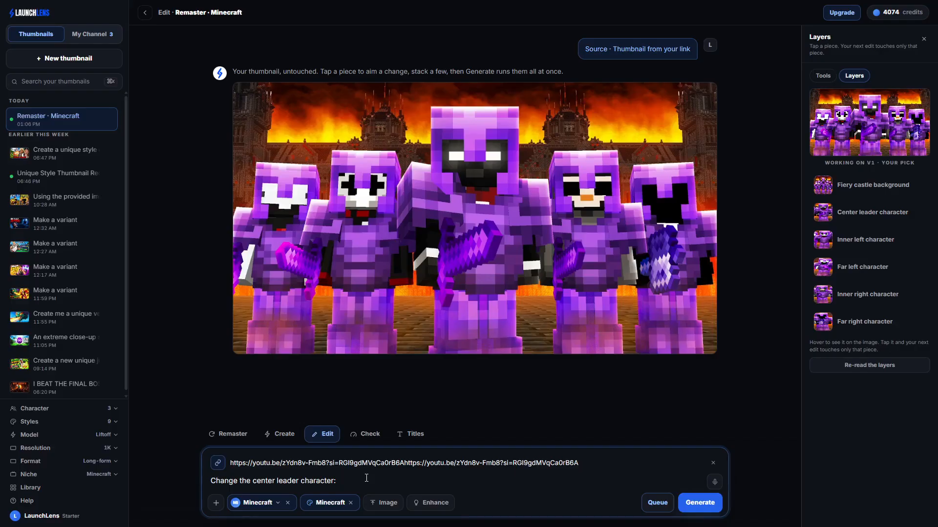
{"action": "type", "text": "Insert me into this and change nothing else"}
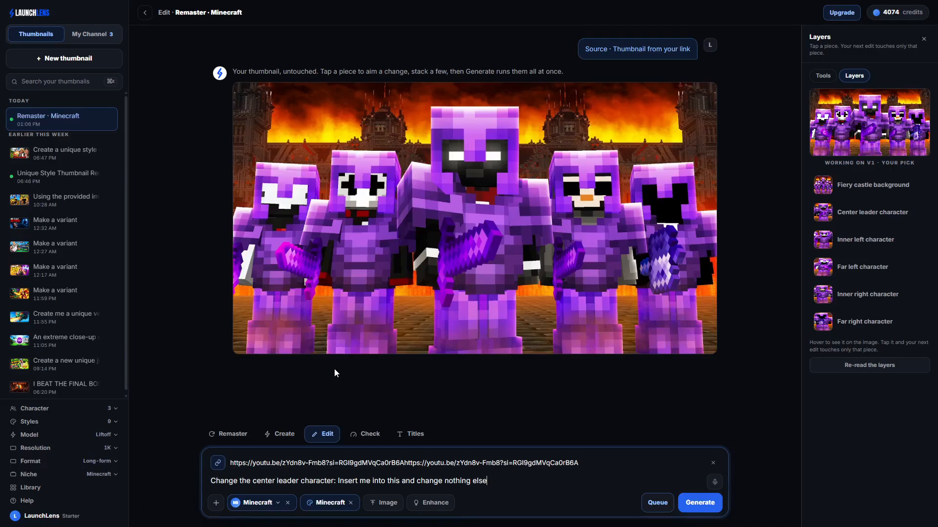
Try the Ignition model and check its resolution options, returning to the Liftoff model
{"action": "left_click", "coordinate": [45, 434]}
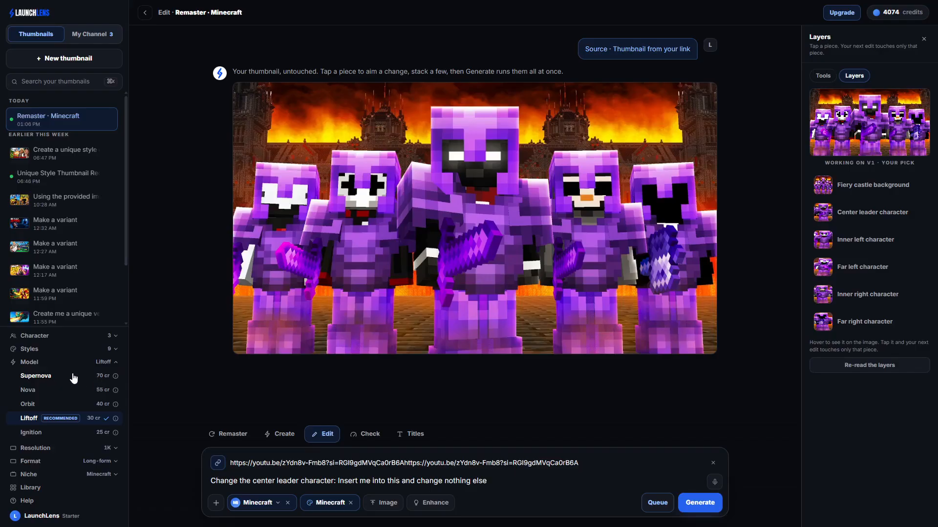
{"action": "left_click", "coordinate": [45, 423]}
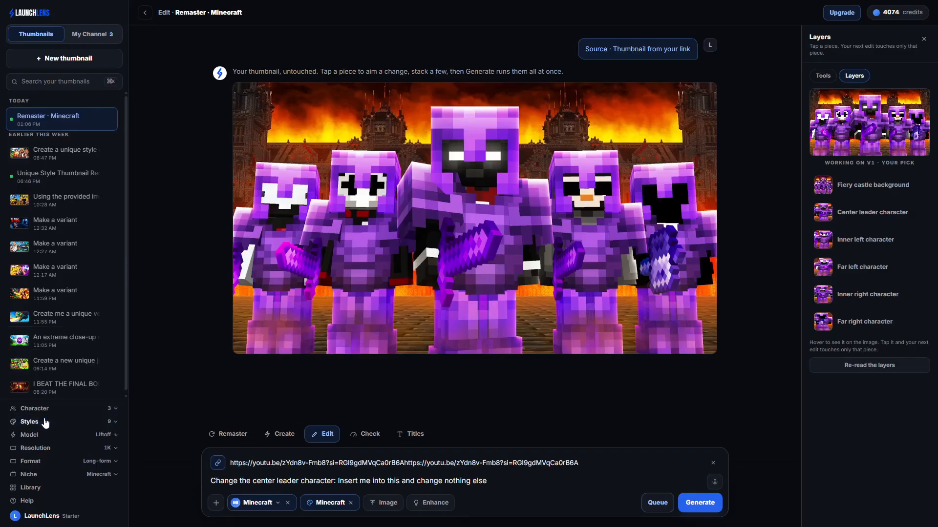
{"action": "left_click", "coordinate": [56, 436]}
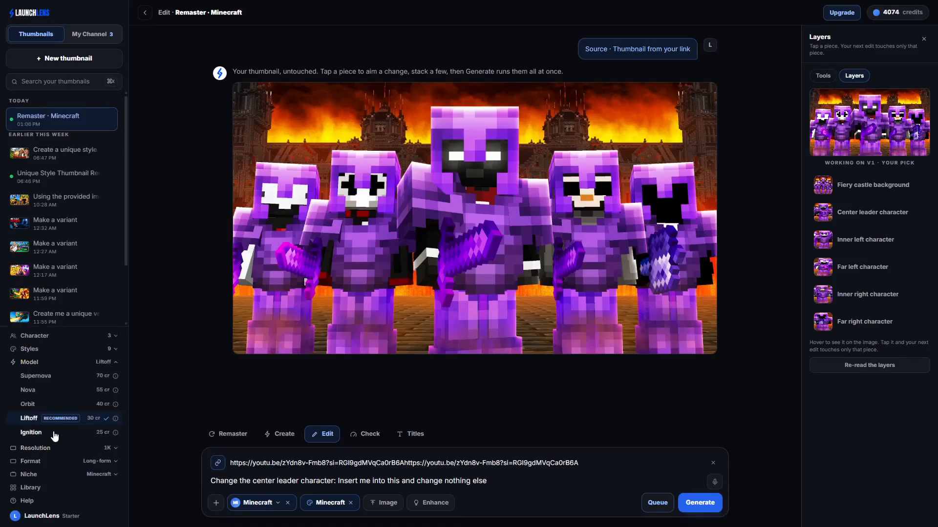
{"action": "left_click", "coordinate": [57, 438]}
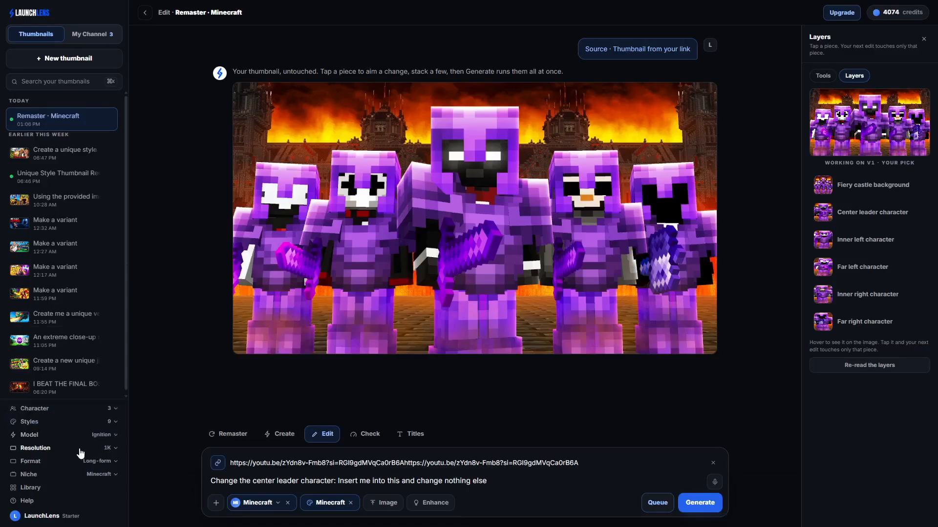
{"action": "left_click", "coordinate": [77, 446]}
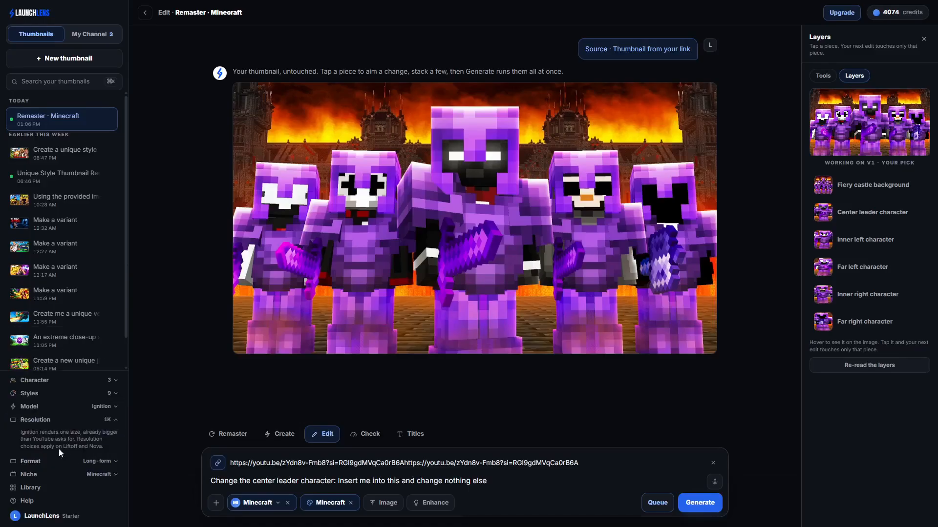
{"action": "left_click", "coordinate": [77, 420]}
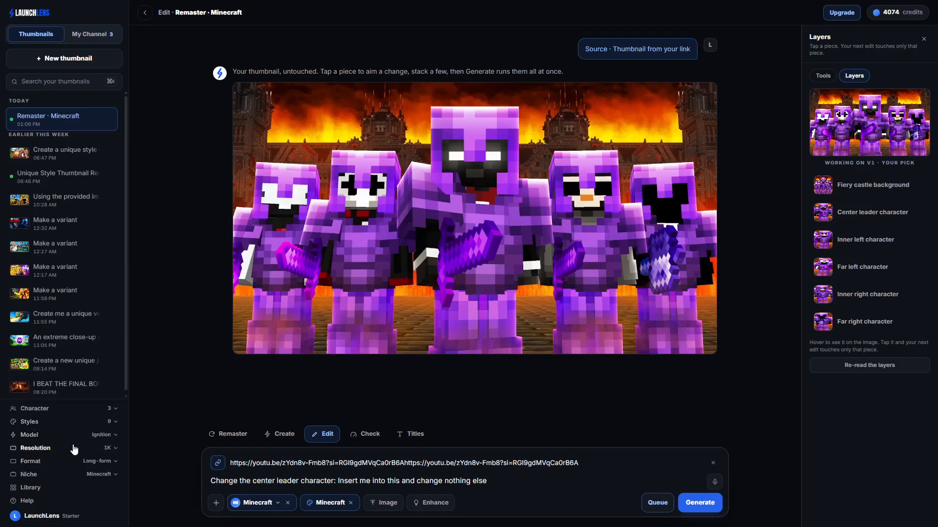
{"action": "left_click", "coordinate": [62, 438]}
{"action": "left_click", "coordinate": [30, 420]}
Review the available models and the resolution choices for Liftoff, keeping Liftoff and 1K
{"action": "left_click", "coordinate": [59, 439]}
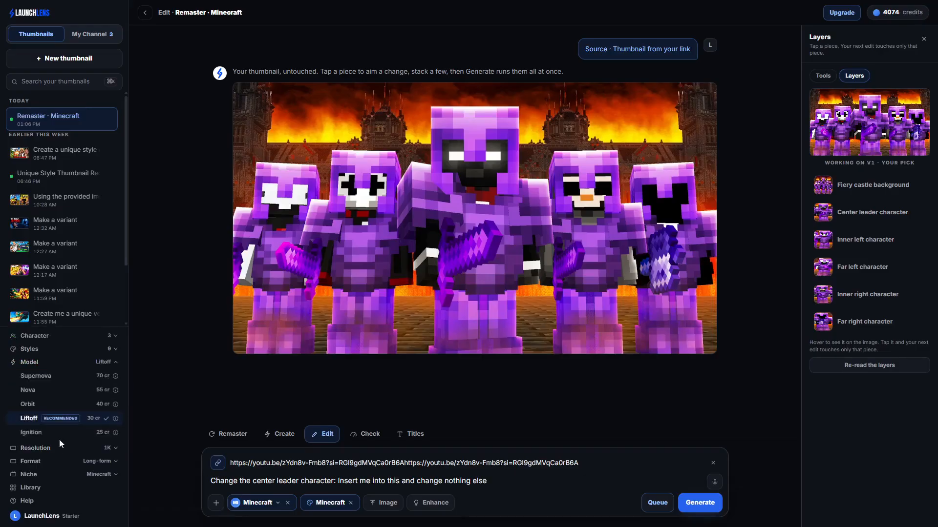
{"action": "left_click", "coordinate": [52, 421]}
{"action": "left_click", "coordinate": [71, 451]}
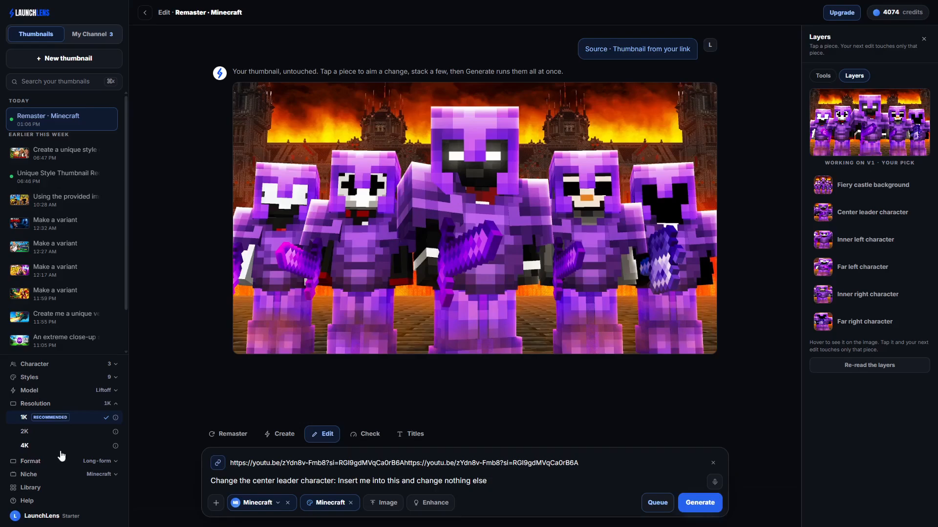
{"action": "left_click", "coordinate": [76, 394]}
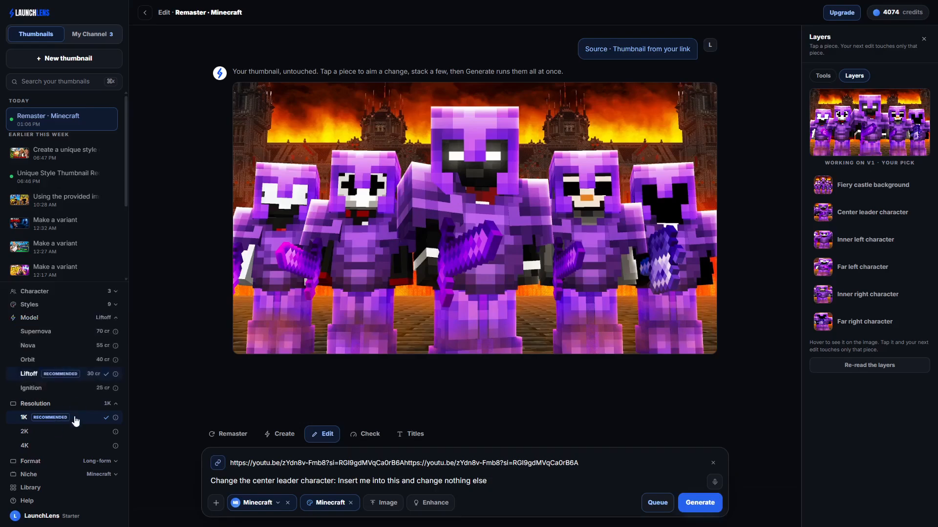
{"action": "left_click", "coordinate": [52, 404]}
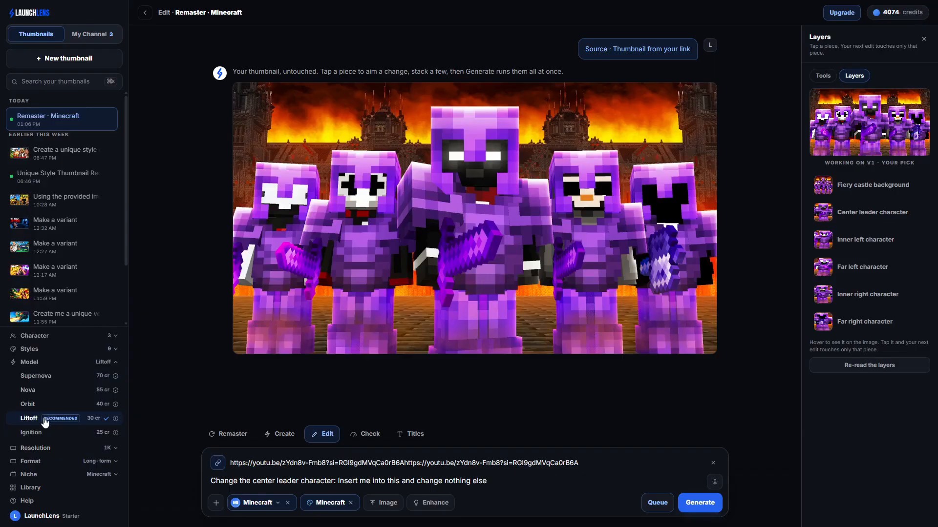
{"action": "left_click", "coordinate": [42, 420]}
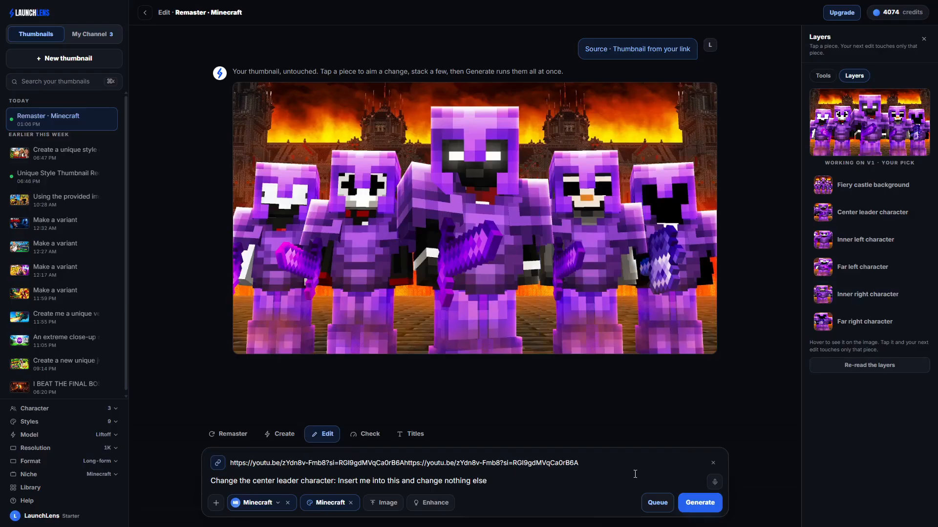
Queue the center leader character's change and target the far right character for another edit
{"action": "left_click", "coordinate": [657, 503]}
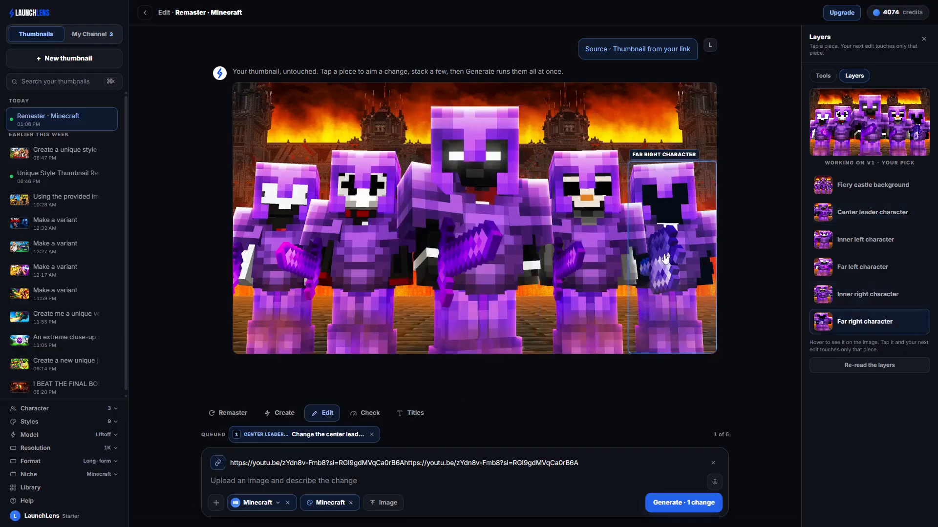
{"action": "left_click", "coordinate": [675, 232]}
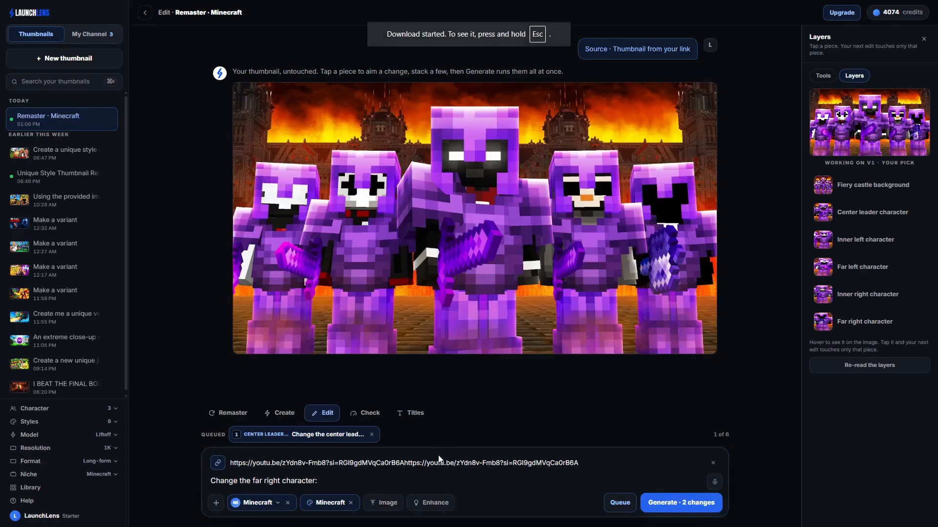
Attach the downloaded zrbinqDF44A thumbnail as a reference, cropped to the red-armored character holding the orange sword
{"action": "left_click", "coordinate": [375, 505]}
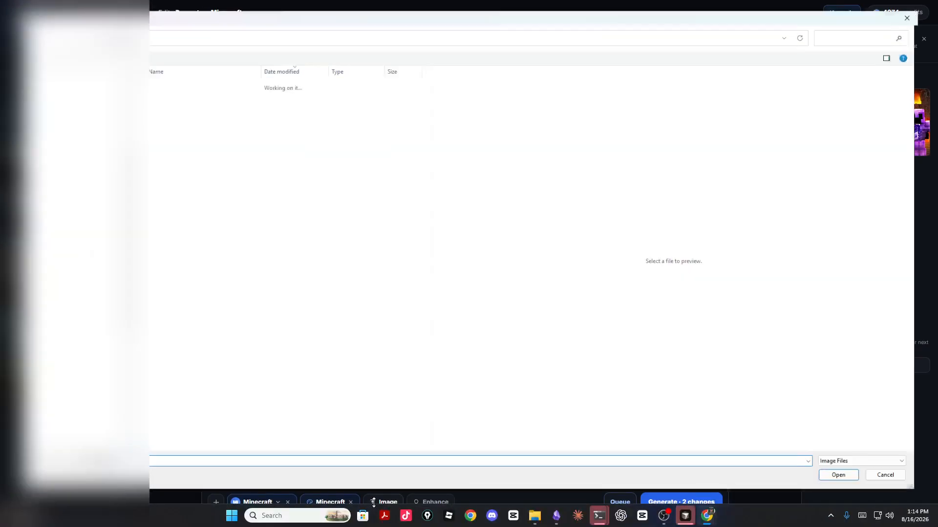
{"action": "left_click", "coordinate": [181, 93]}
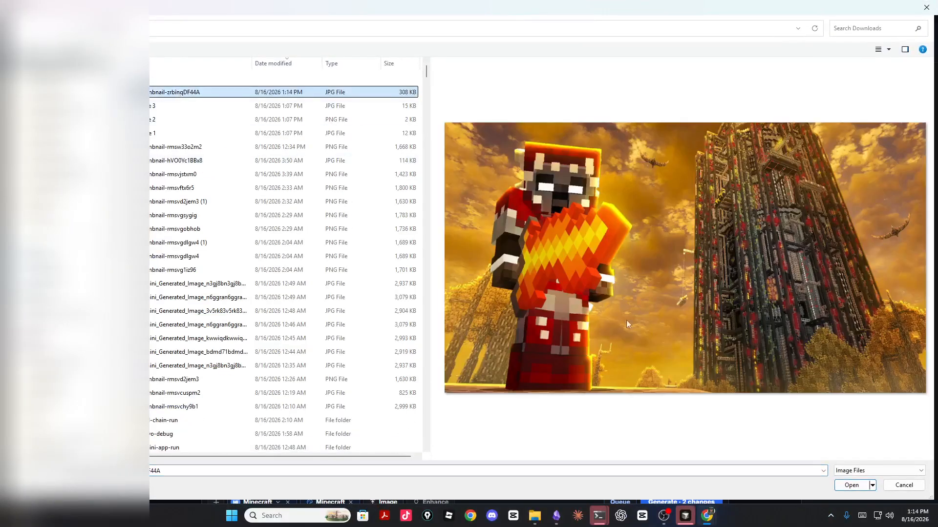
{"action": "left_click", "coordinate": [851, 485]}
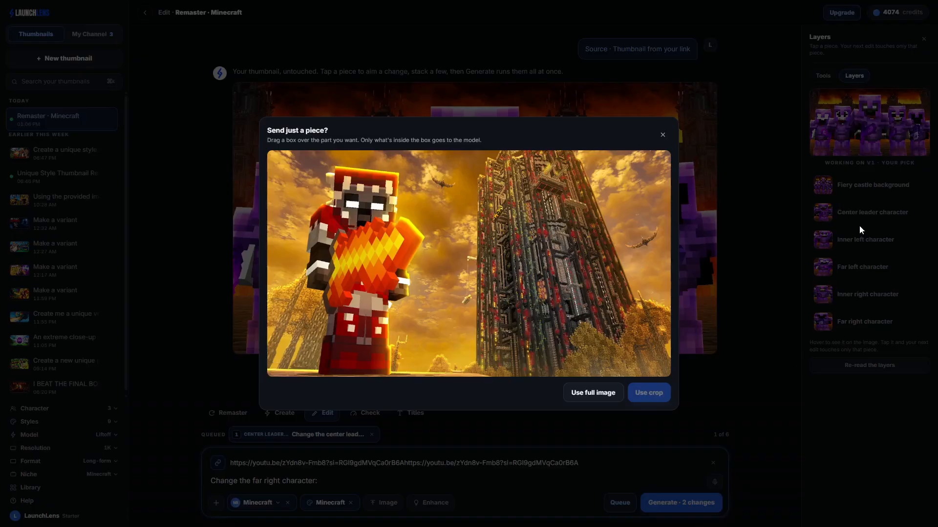
{"action": "left_click_drag", "start_coordinate": [269, 153], "coordinate": [463, 383]}
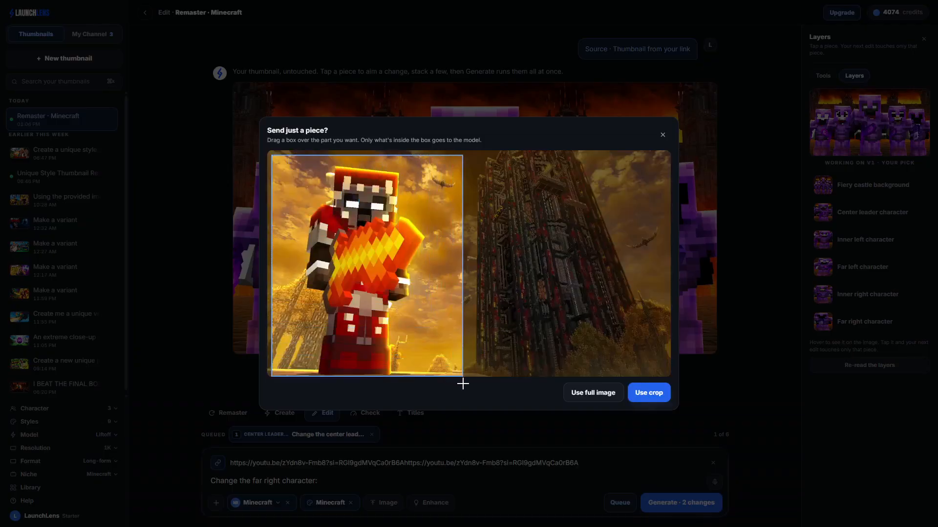
{"action": "left_click", "coordinate": [651, 395]}
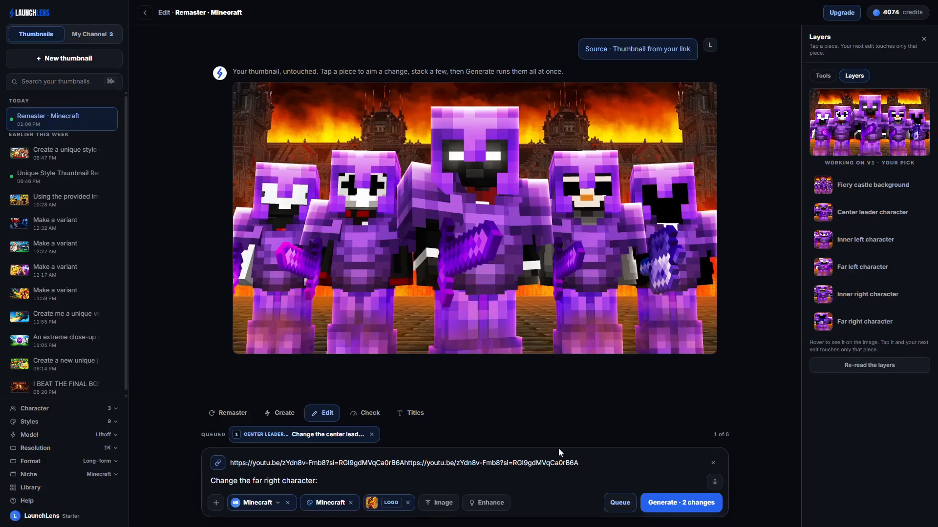
Set the role of the attached reference image to Character 2
{"action": "left_click", "coordinate": [389, 506]}
{"action": "left_click", "coordinate": [389, 507]}
{"action": "left_click", "coordinate": [389, 506]}
{"action": "left_click", "coordinate": [391, 503]}
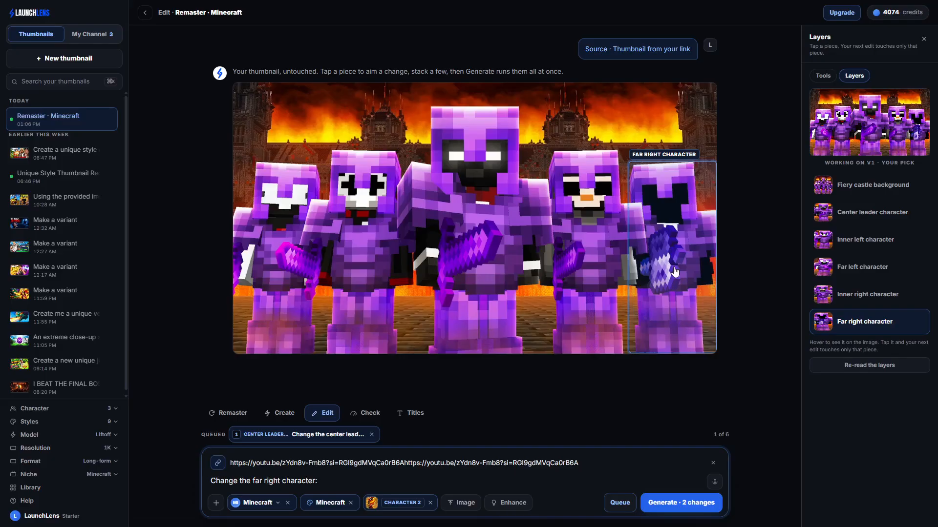
Queue the far right character's edit "change this this character to character 2 matching the pose" and generate both queued changes
{"action": "left_click", "coordinate": [354, 479]}
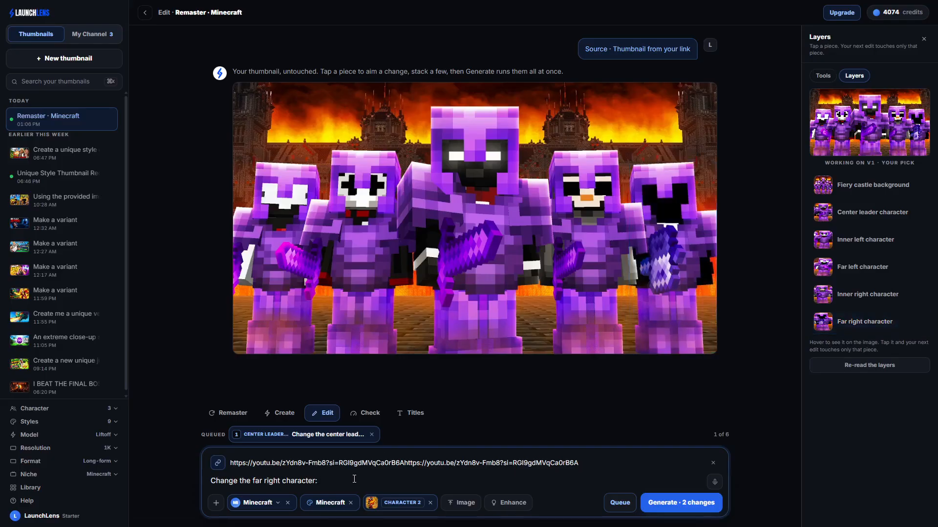
{"action": "type", "text": "change this this character to character 2"}
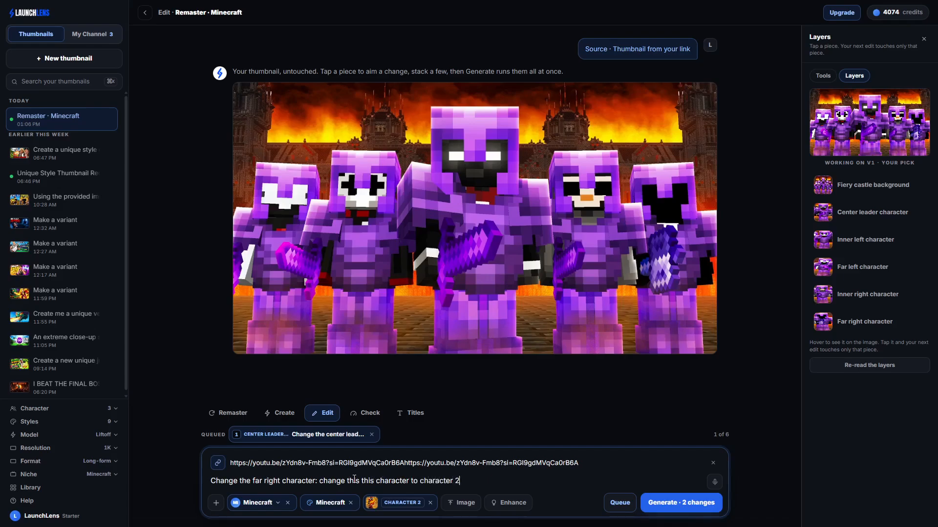
{"action": "type", "text": " matching the pose"}
{"action": "left_click", "coordinate": [617, 503]}
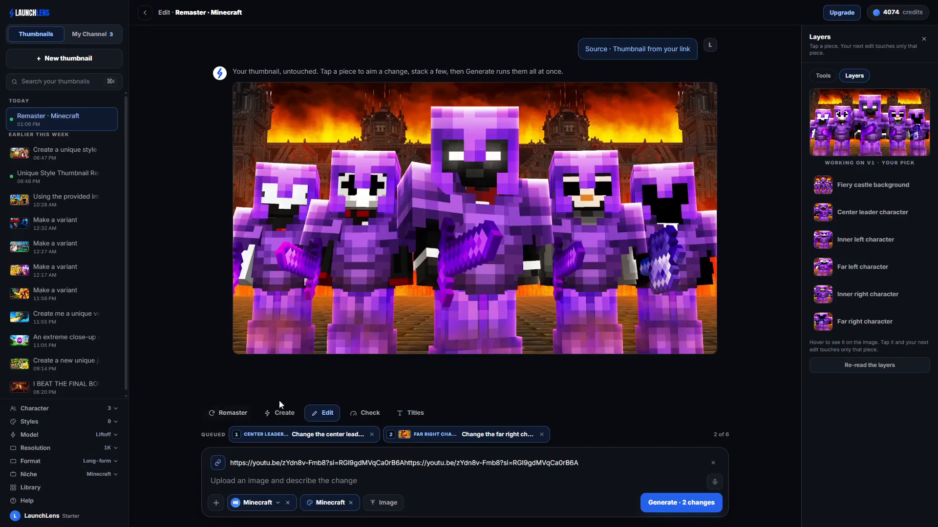
{"action": "left_click", "coordinate": [681, 508]}
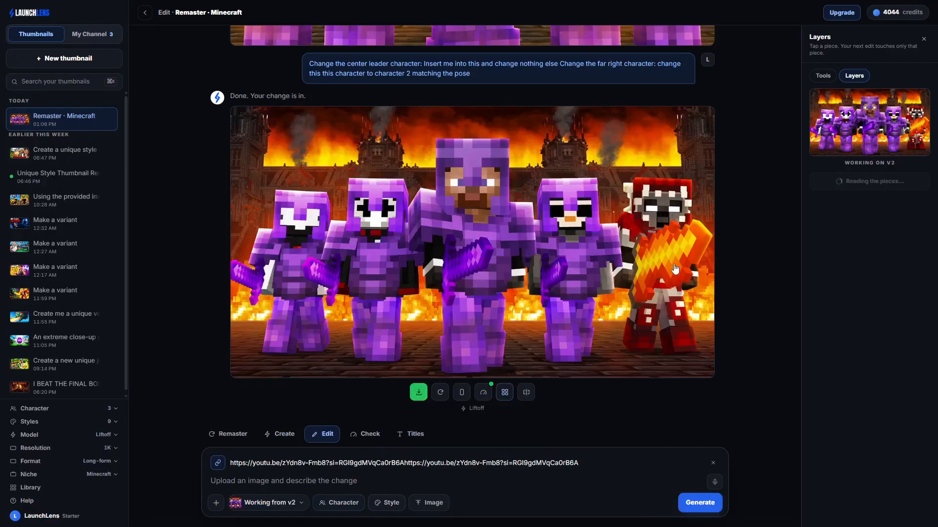
Examine the generated version 2 against the original thumbnail above it in the thread
{"action": "scroll", "coordinate": [716, 279], "scroll_direction": "up", "scroll_amount": 5}
{"action": "scroll", "coordinate": [716, 277], "scroll_direction": "up", "scroll_amount": 2}
{"action": "scroll", "coordinate": [734, 282], "scroll_direction": "down", "scroll_amount": 6}
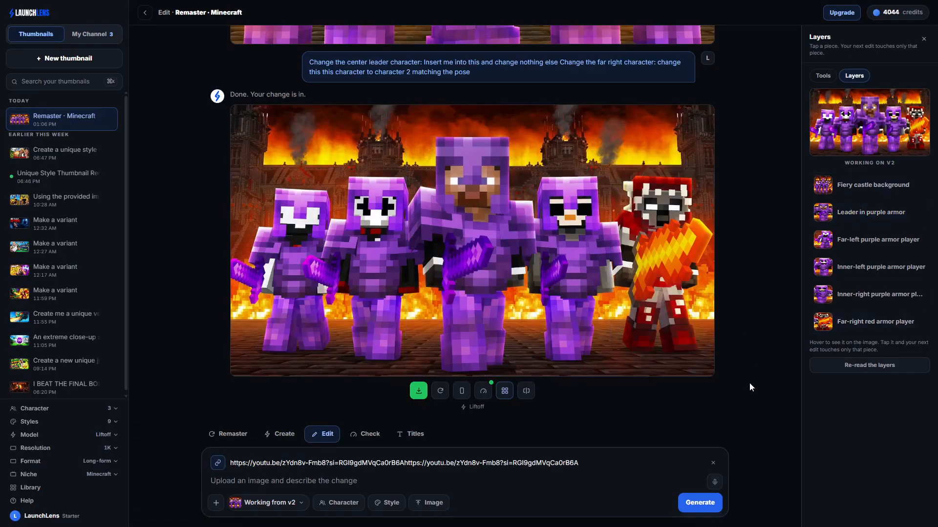
{"action": "scroll", "coordinate": [754, 349], "scroll_direction": "up", "scroll_amount": 1}
{"action": "scroll", "coordinate": [751, 336], "scroll_direction": "down", "scroll_amount": 1}
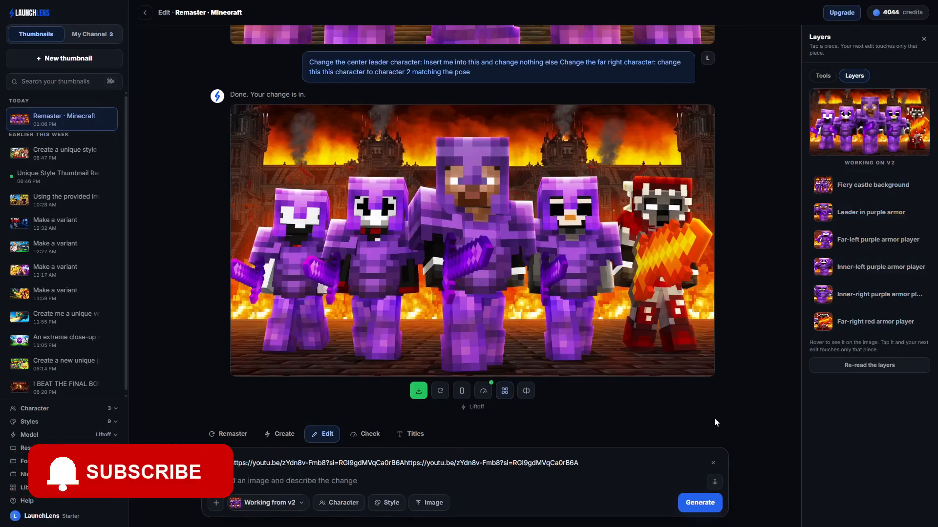
{"action": "scroll", "coordinate": [714, 418], "scroll_direction": "up", "scroll_amount": 4}
{"action": "scroll", "coordinate": [714, 418], "scroll_direction": "down", "scroll_amount": 5}
{"action": "scroll", "coordinate": [714, 418], "scroll_direction": "up", "scroll_amount": 2}
{"action": "scroll", "coordinate": [714, 418], "scroll_direction": "down", "scroll_amount": 1}
{"action": "scroll", "coordinate": [714, 418], "scroll_direction": "down", "scroll_amount": 1}
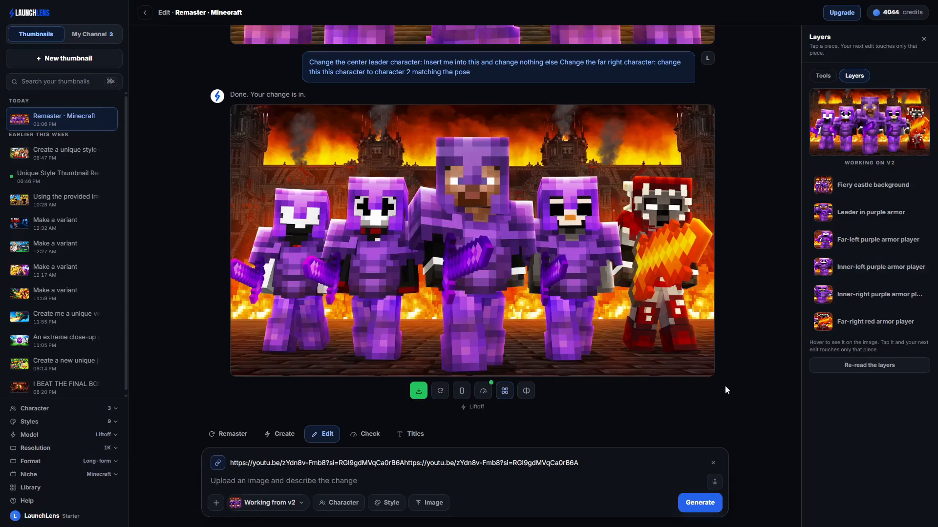
Review the packaging read for version 2 and the editing tools offered for it
{"action": "left_click", "coordinate": [483, 393]}
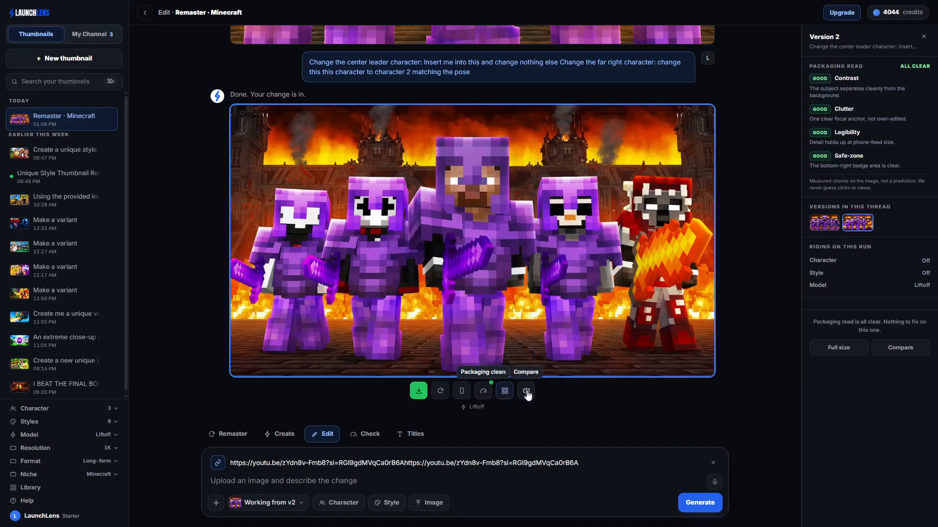
{"action": "left_click", "coordinate": [504, 393]}
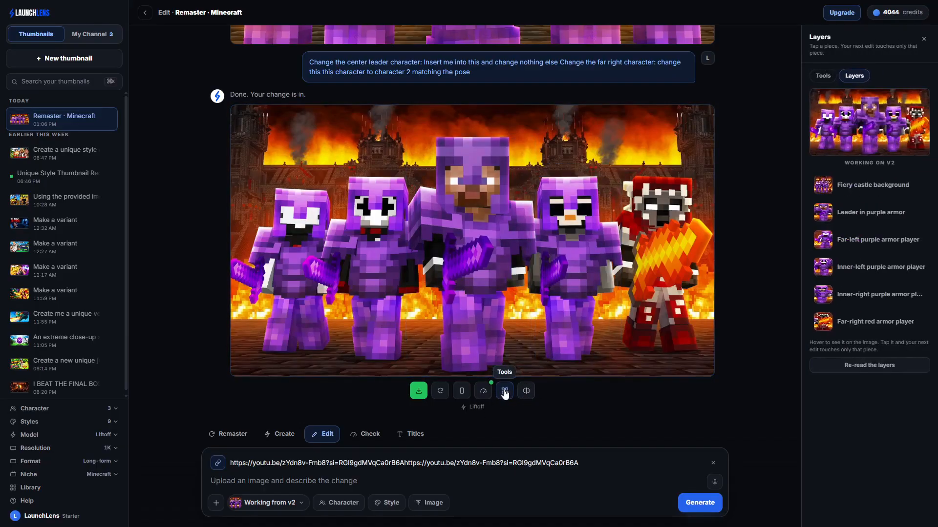
{"action": "left_click", "coordinate": [823, 76]}
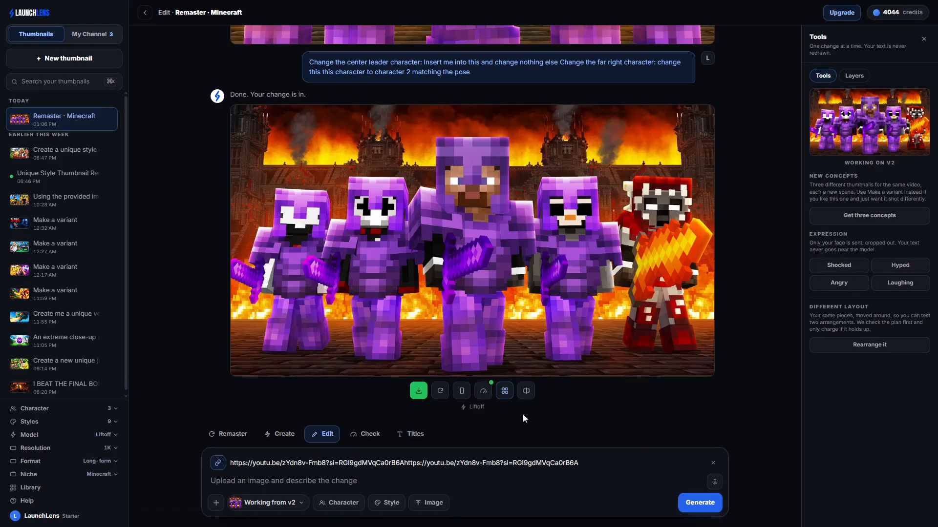
Compare version 2 with the original thumbnail using the before-and-after slider
{"action": "left_click", "coordinate": [526, 391]}
{"action": "left_click_drag", "start_coordinate": [468, 280], "coordinate": [407, 259]}
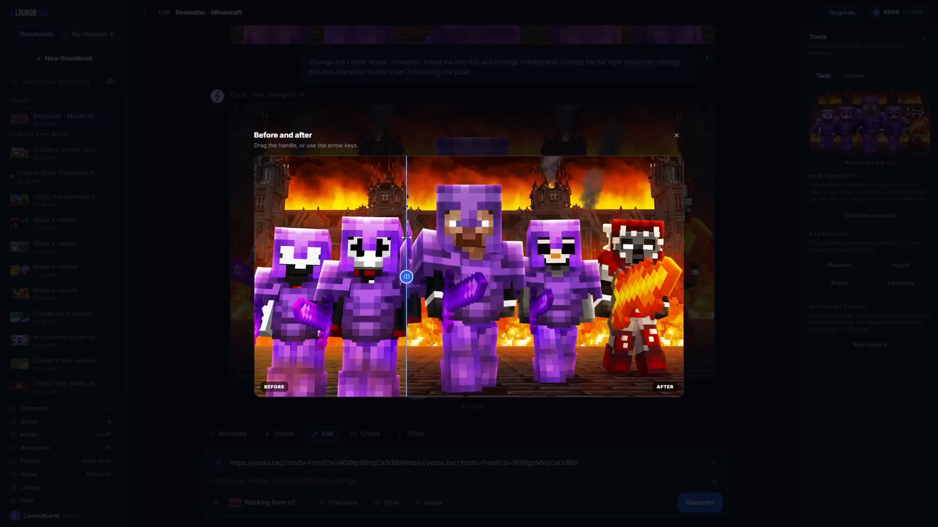
{"action": "left_click", "coordinate": [728, 228]}
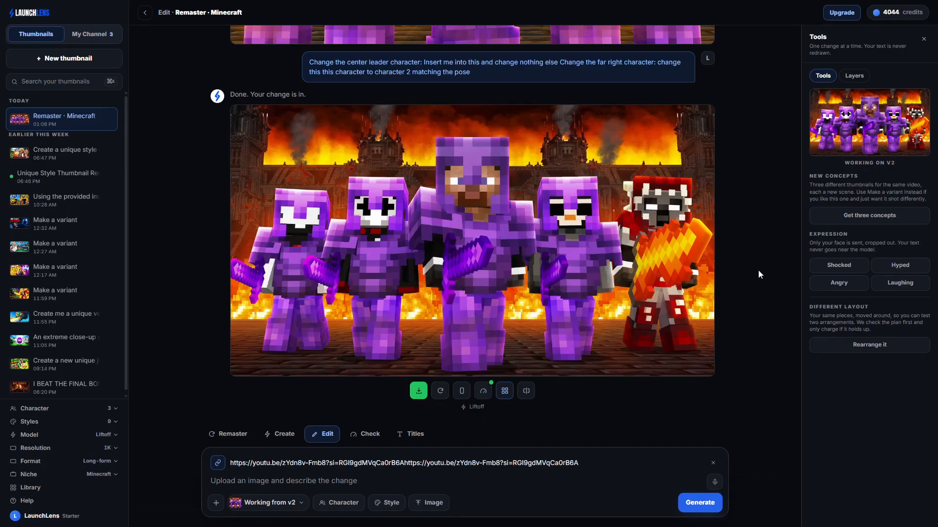
Switch the model to Orbit and generate another take of version 2
{"action": "left_click", "coordinate": [100, 436]}
{"action": "left_click", "coordinate": [31, 404]}
{"action": "left_click", "coordinate": [441, 392]}
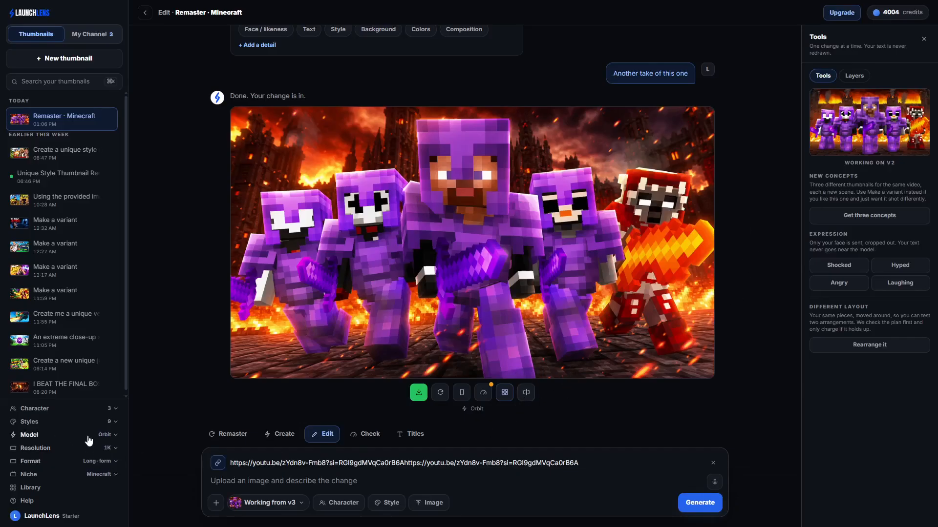
Compare the Orbit take with its source in the before-and-after view and with the earlier versions in the thread
{"action": "left_click", "coordinate": [528, 400]}
{"action": "left_click_drag", "start_coordinate": [468, 276], "coordinate": [212, 265]}
{"action": "left_click", "coordinate": [212, 263]}
{"action": "scroll", "coordinate": [743, 273], "scroll_direction": "up", "scroll_amount": 5}
{"action": "scroll", "coordinate": [743, 285], "scroll_direction": "up", "scroll_amount": 4}
{"action": "scroll", "coordinate": [713, 215], "scroll_direction": "down", "scroll_amount": 9}
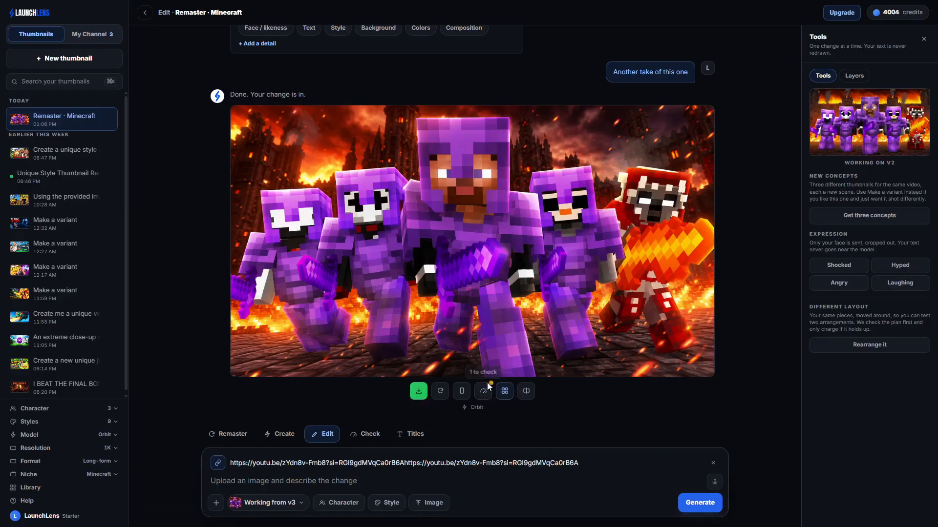
{"action": "scroll", "coordinate": [492, 369], "scroll_direction": "down", "scroll_amount": 8}
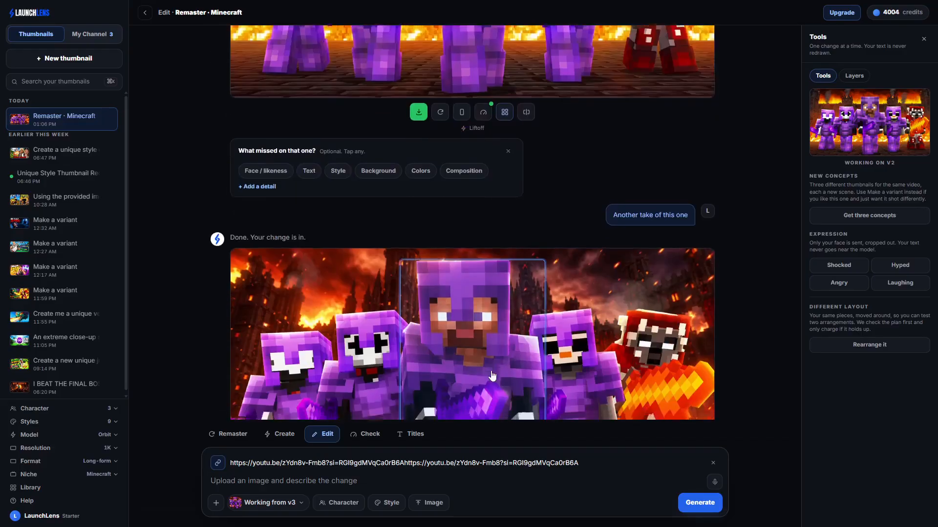
Check the packaging read for version 3 and generate a rearranged layout of that thumbnail
{"action": "left_click", "coordinate": [485, 390]}
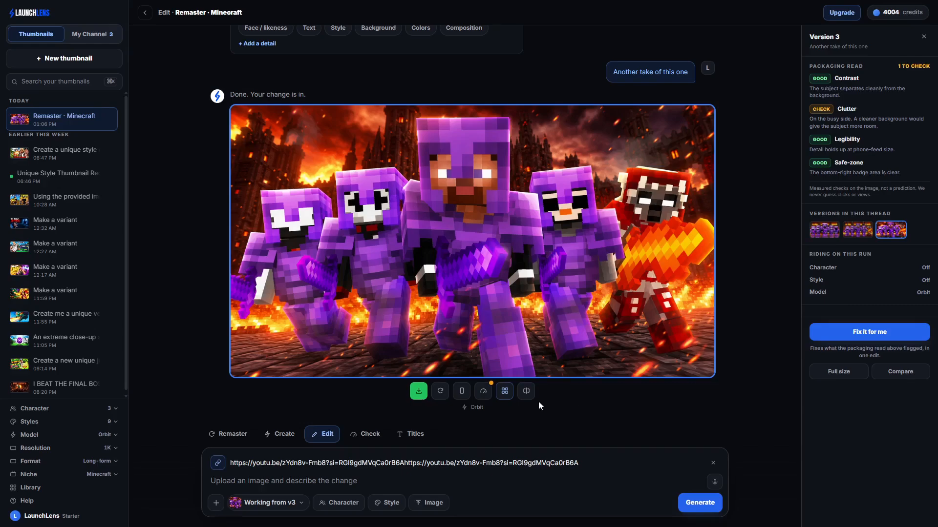
{"action": "left_click", "coordinate": [504, 393]}
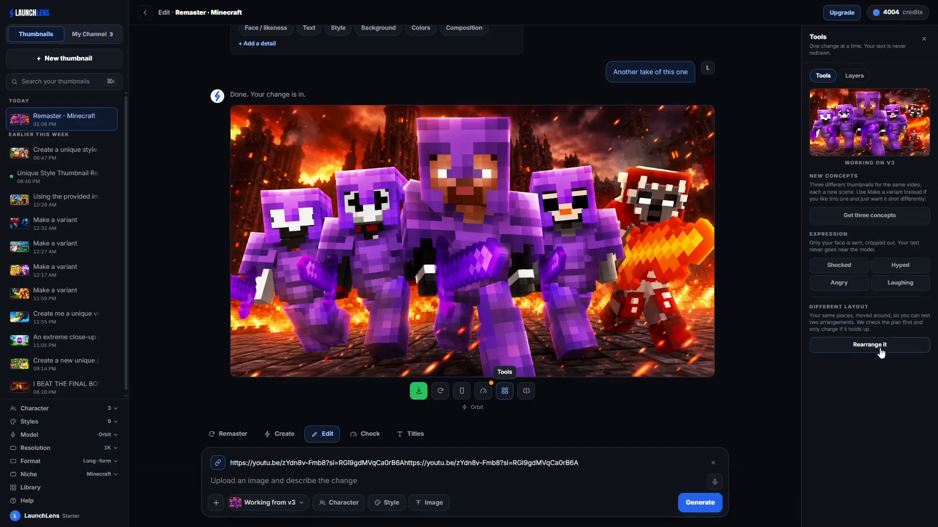
{"action": "left_click", "coordinate": [849, 346]}
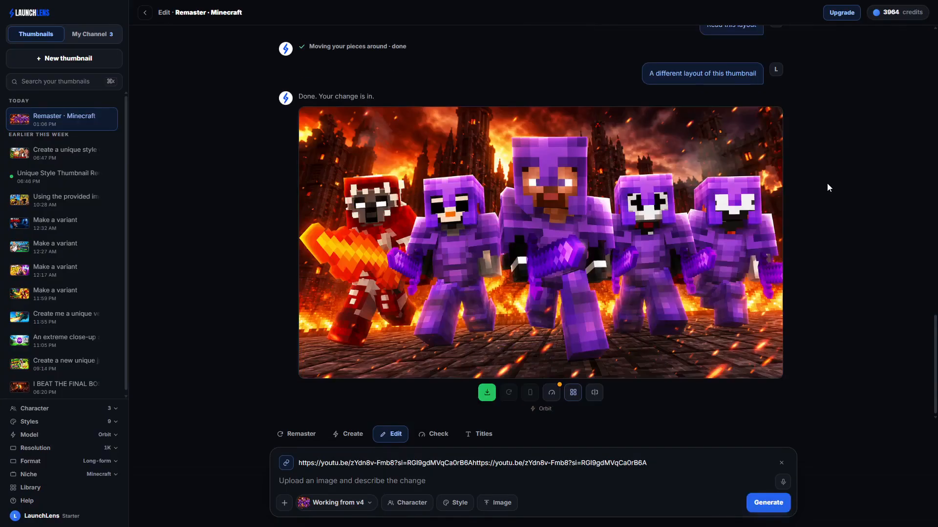
Compare the rearranged version 4 with its source in the thread and in the before-and-after view
{"action": "scroll", "coordinate": [828, 187], "scroll_direction": "up", "scroll_amount": 7}
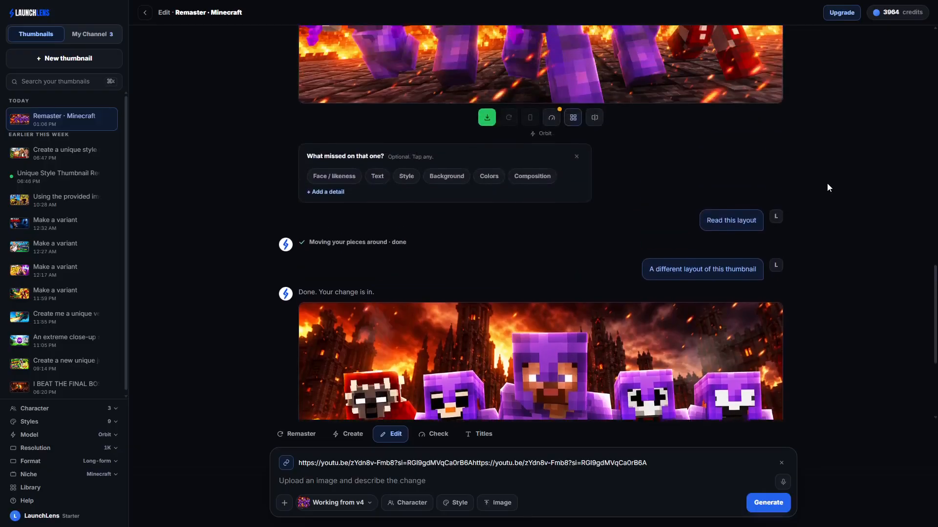
{"action": "scroll", "coordinate": [827, 187], "scroll_direction": "down", "scroll_amount": 5}
{"action": "scroll", "coordinate": [826, 187], "scroll_direction": "down", "scroll_amount": 2}
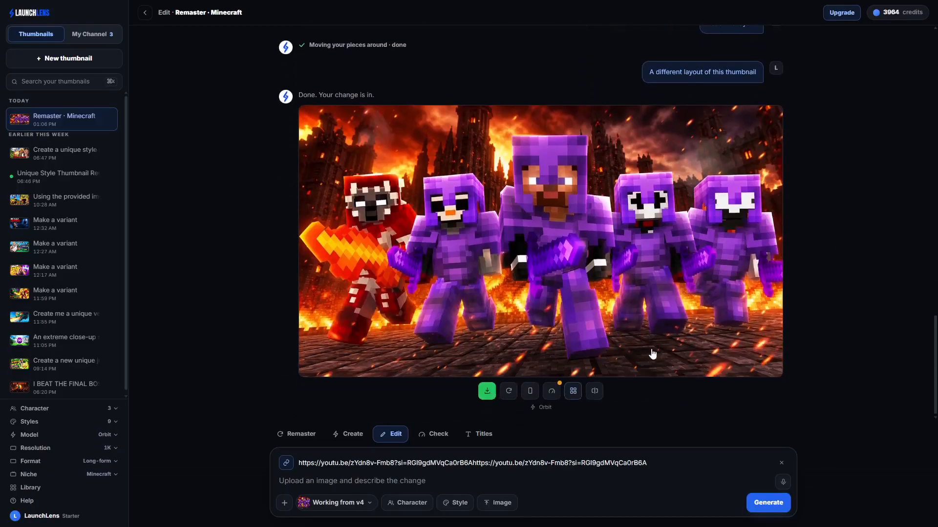
{"action": "left_click", "coordinate": [593, 396]}
{"action": "left_click_drag", "start_coordinate": [469, 277], "coordinate": [249, 276]}
{"action": "left_click", "coordinate": [224, 276]}
{"action": "scroll", "coordinate": [853, 286], "scroll_direction": "up", "scroll_amount": 1}
{"action": "scroll", "coordinate": [854, 287], "scroll_direction": "down", "scroll_amount": 1}
Make version 3 the working version, targeting its red fire warrior for the next edit
{"action": "left_click", "coordinate": [573, 399]}
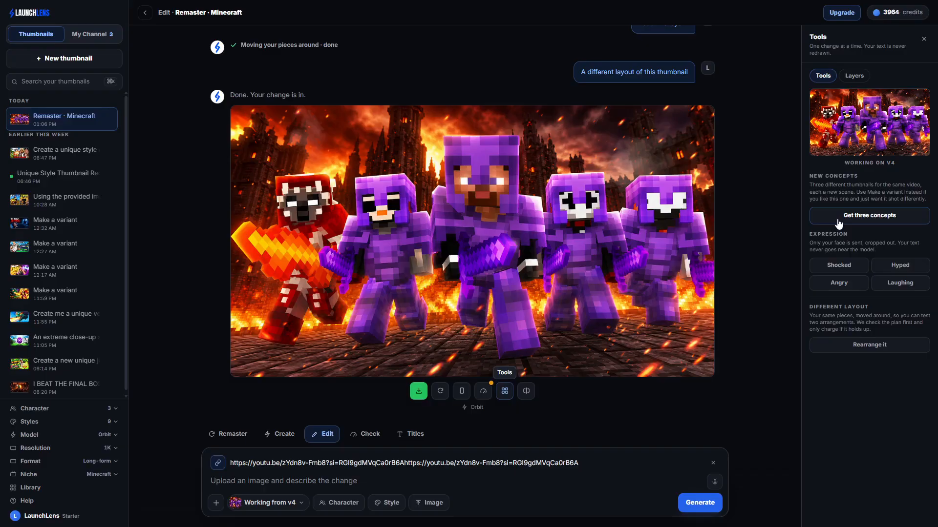
{"action": "scroll", "coordinate": [729, 297], "scroll_direction": "up", "scroll_amount": 10}
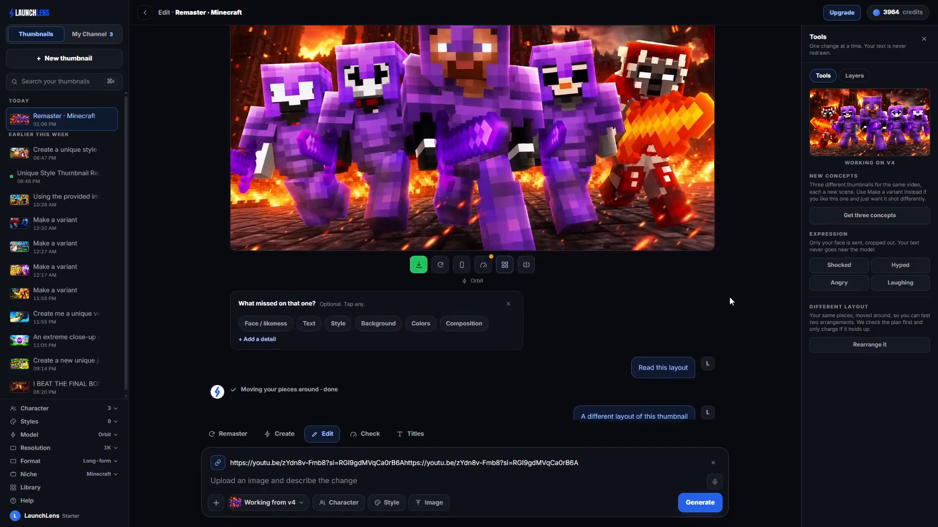
{"action": "scroll", "coordinate": [539, 206], "scroll_direction": "down", "scroll_amount": 8}
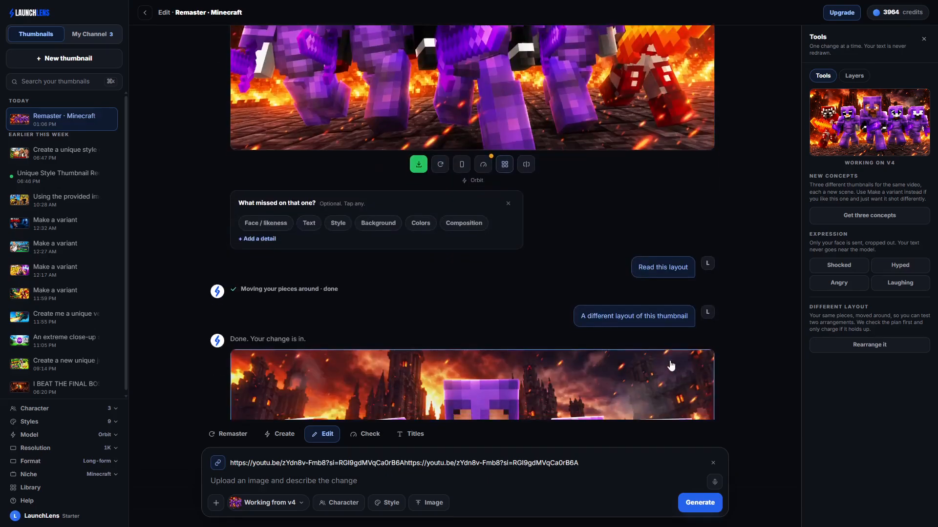
{"action": "scroll", "coordinate": [743, 366], "scroll_direction": "up", "scroll_amount": 8}
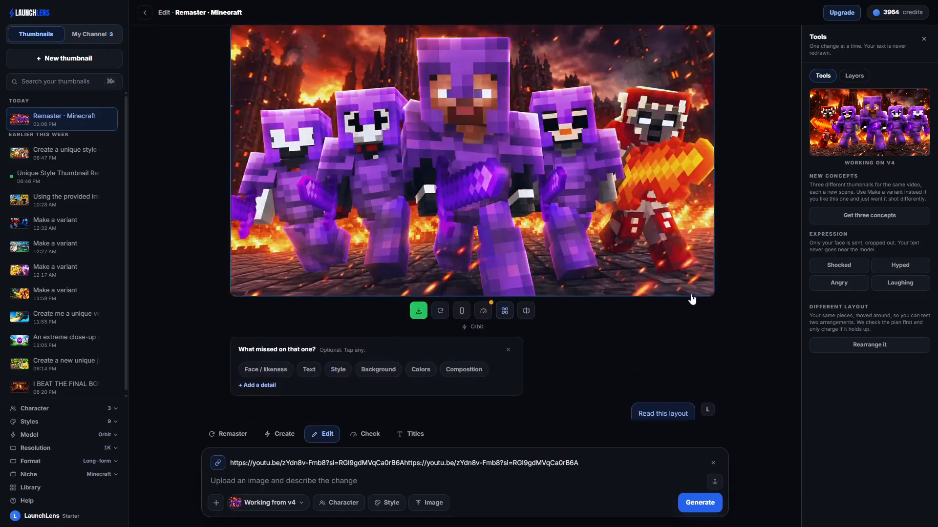
{"action": "left_click", "coordinate": [685, 277]}
{"action": "scroll", "coordinate": [755, 248], "scroll_direction": "up", "scroll_amount": 4}
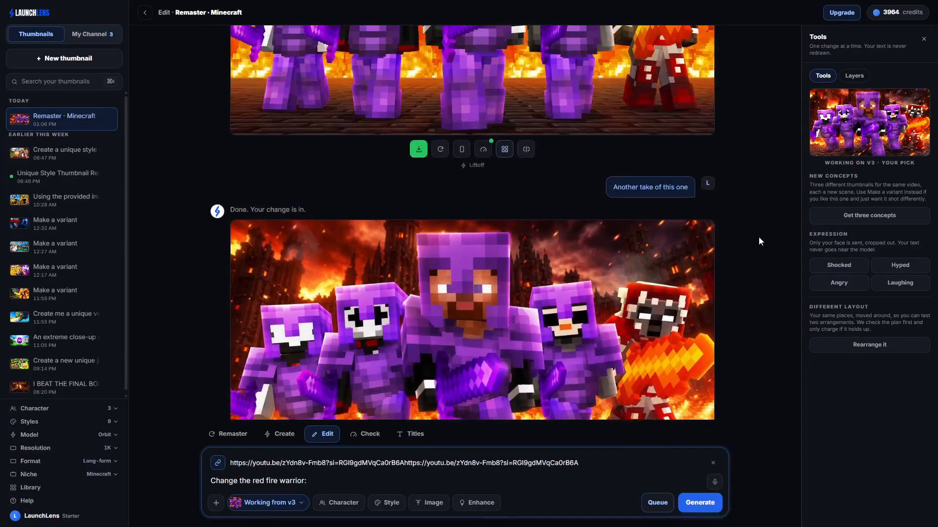
{"action": "scroll", "coordinate": [214, 352], "scroll_direction": "down", "scroll_amount": 10}
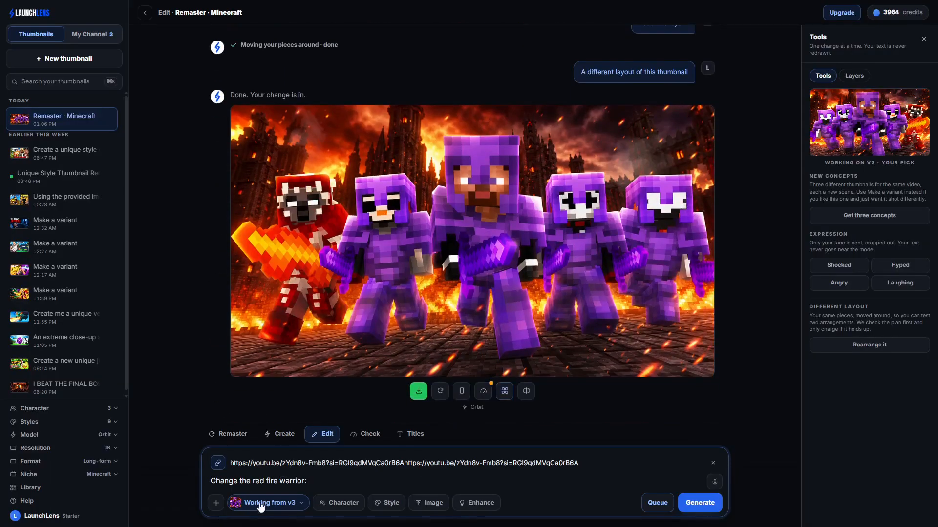
{"action": "left_click", "coordinate": [261, 504]}
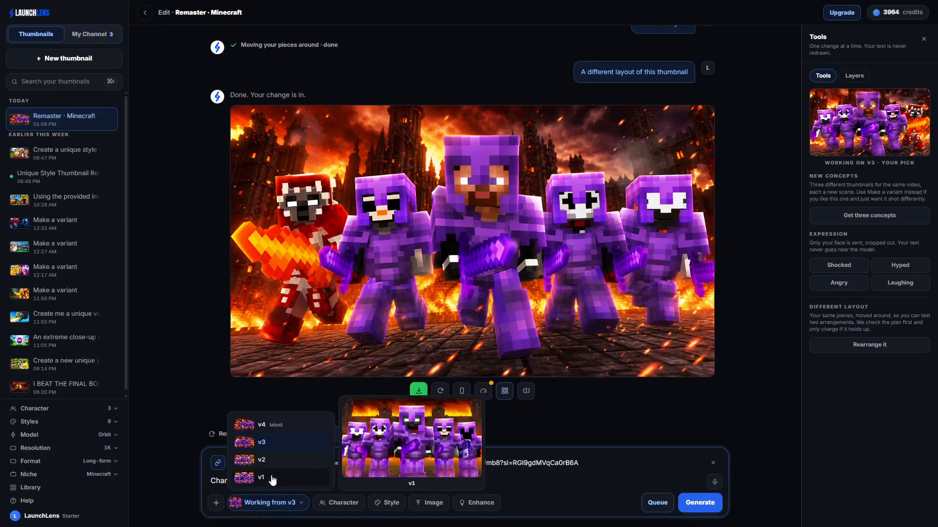
{"action": "left_click", "coordinate": [270, 444]}
Switch the working version to v2 and back to v3 by picking their images in the thread
{"action": "left_click", "coordinate": [291, 506]}
{"action": "left_click", "coordinate": [289, 505]}
{"action": "scroll", "coordinate": [182, 356], "scroll_direction": "up", "scroll_amount": 18}
{"action": "left_click", "coordinate": [265, 361]}
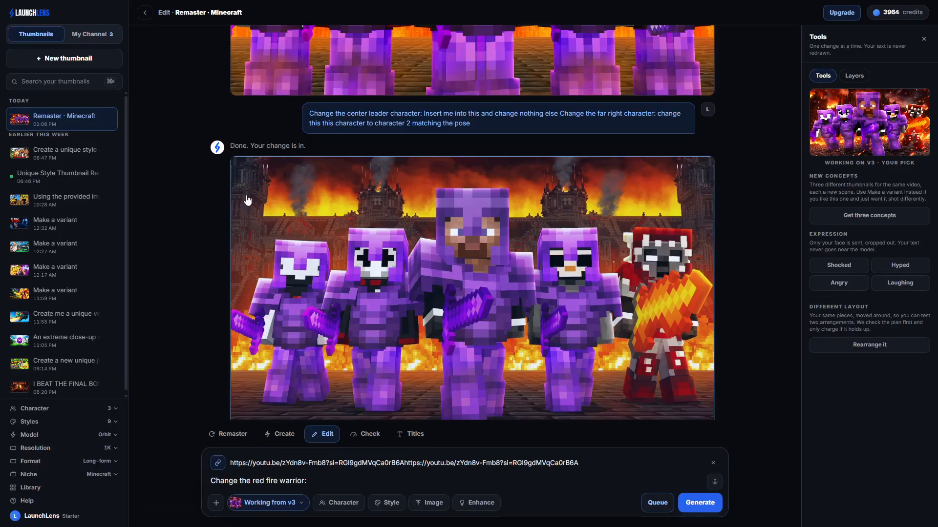
{"action": "scroll", "coordinate": [216, 401], "scroll_direction": "down", "scroll_amount": 5}
{"action": "scroll", "coordinate": [169, 313], "scroll_direction": "down", "scroll_amount": 2}
{"action": "scroll", "coordinate": [210, 217], "scroll_direction": "up", "scroll_amount": 1}
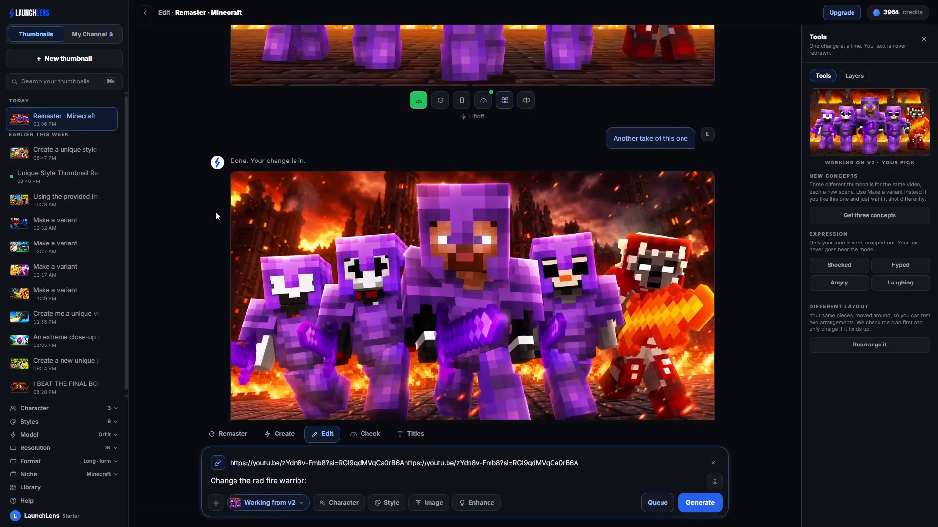
{"action": "left_click", "coordinate": [250, 232]}
{"action": "scroll", "coordinate": [218, 237], "scroll_direction": "down", "scroll_amount": 5}
{"action": "scroll", "coordinate": [321, 232], "scroll_direction": "down", "scroll_amount": 6}
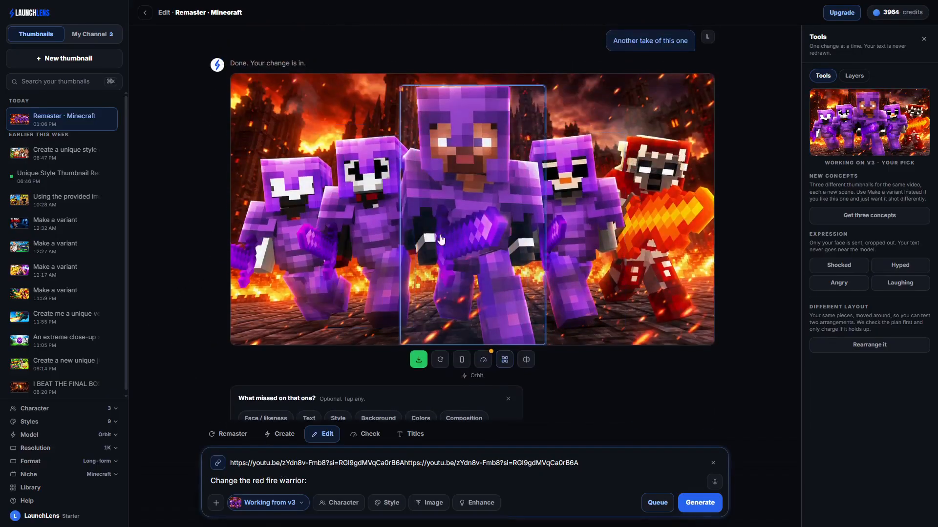
{"action": "scroll", "coordinate": [621, 286], "scroll_direction": "up", "scroll_amount": 3}
{"action": "scroll", "coordinate": [584, 312], "scroll_direction": "up", "scroll_amount": 7}
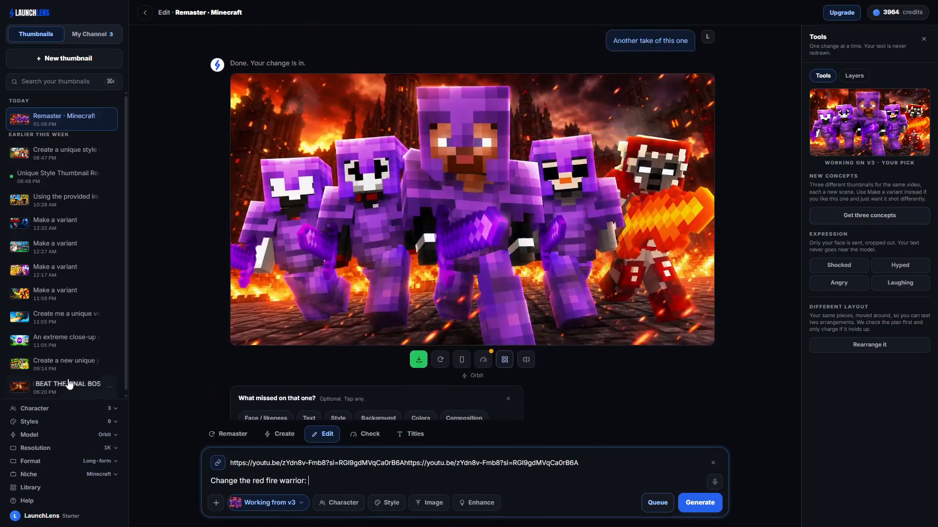
Switch the model to Liftoff, get three new concepts for the thumbnail and generate the Victorious Aftermath one
{"action": "left_click", "coordinate": [100, 435]}
{"action": "left_click", "coordinate": [41, 418]}
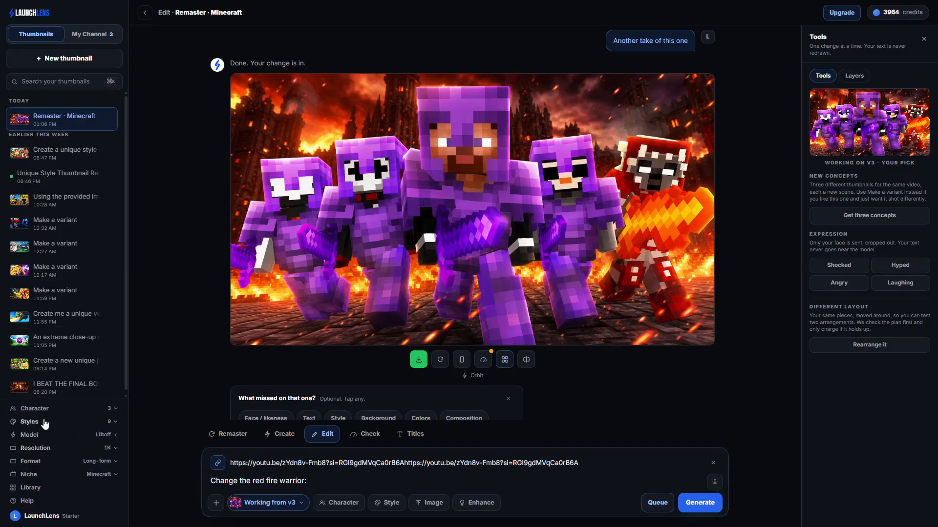
{"action": "left_click", "coordinate": [870, 215]}
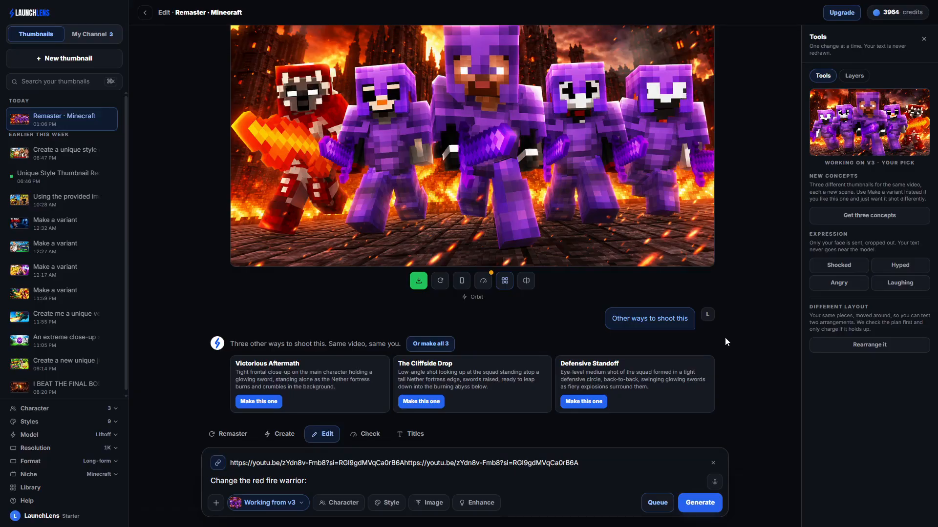
{"action": "scroll", "coordinate": [725, 338], "scroll_direction": "down", "scroll_amount": 1}
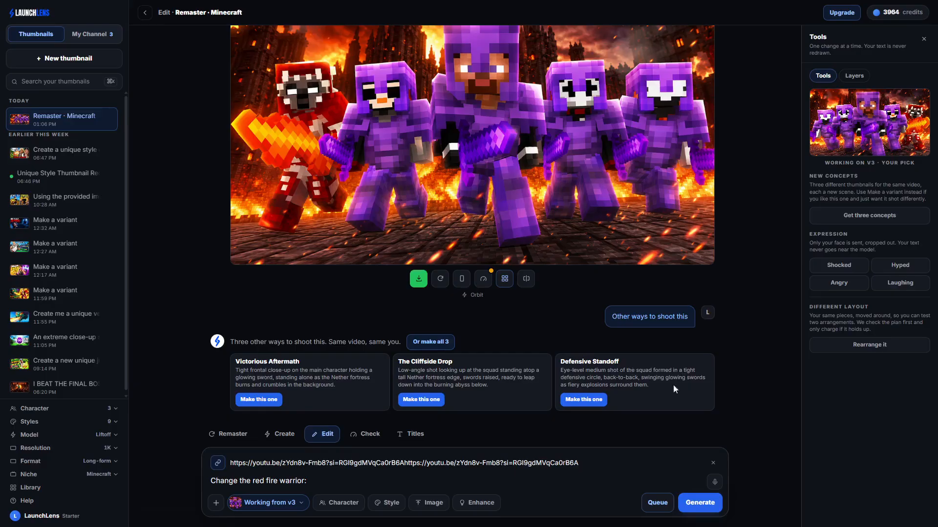
{"action": "left_click", "coordinate": [258, 400]}
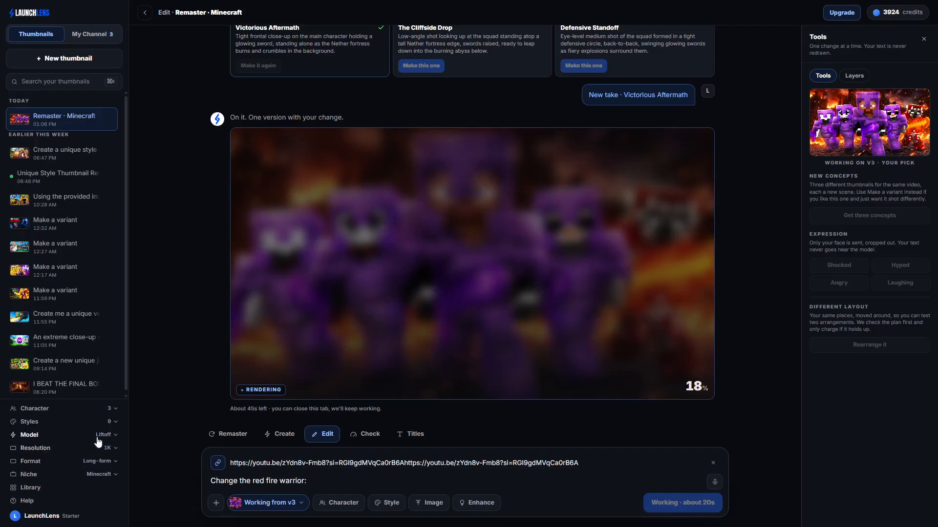
Review the earlier versions and concept cards in the thread, and examine the Victorious Aftermath thumbnail against them
{"action": "scroll", "coordinate": [587, 300], "scroll_direction": "up", "scroll_amount": 6}
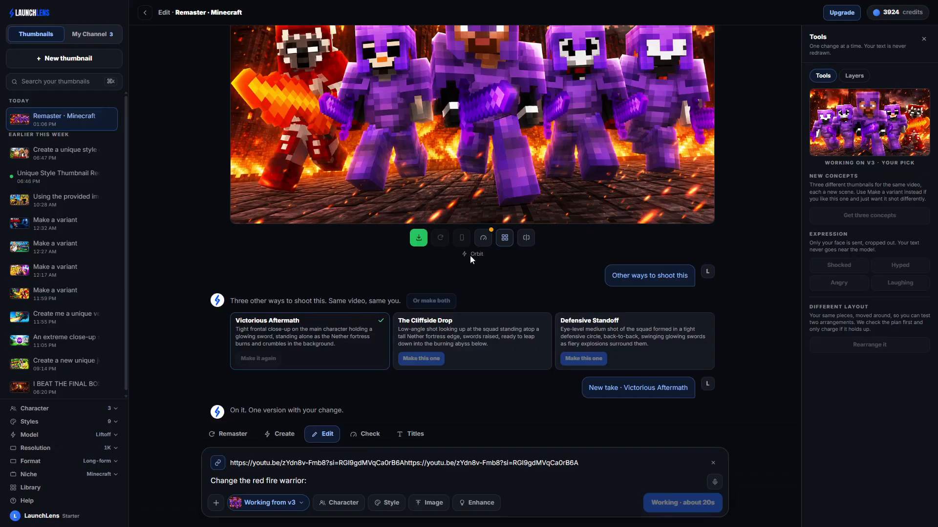
{"action": "scroll", "coordinate": [483, 259], "scroll_direction": "up", "scroll_amount": 15}
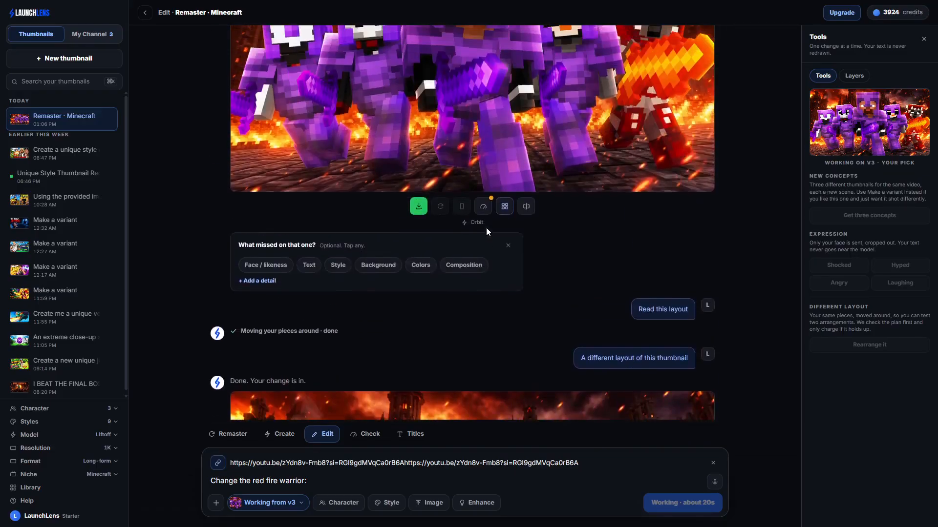
{"action": "scroll", "coordinate": [484, 250], "scroll_direction": "down", "scroll_amount": 15}
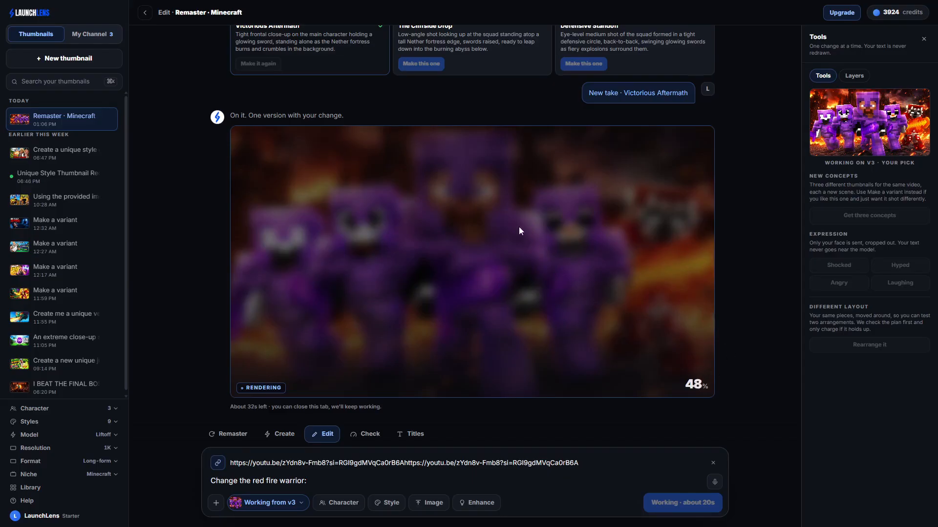
{"action": "scroll", "coordinate": [519, 227], "scroll_direction": "up", "scroll_amount": 1}
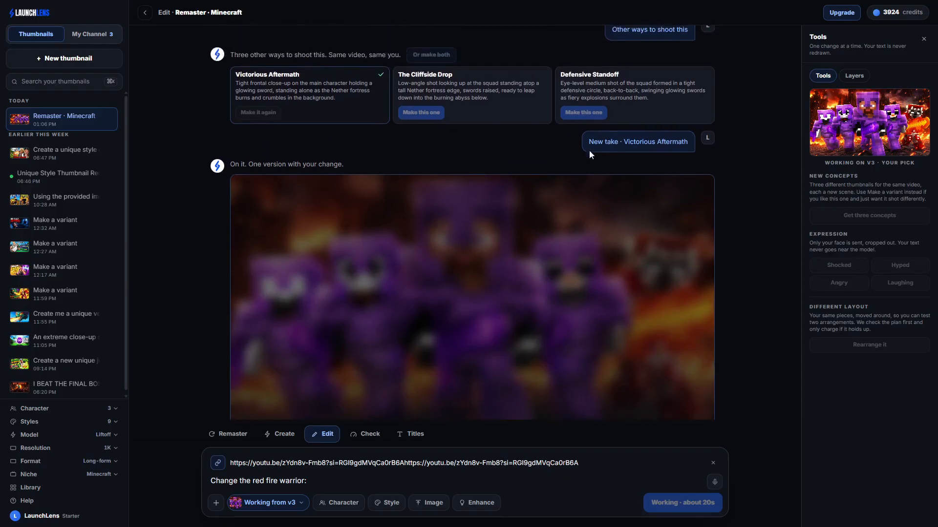
{"action": "scroll", "coordinate": [601, 158], "scroll_direction": "down", "scroll_amount": 1}
{"action": "scroll", "coordinate": [518, 145], "scroll_direction": "up", "scroll_amount": 3}
{"action": "scroll", "coordinate": [439, 164], "scroll_direction": "down", "scroll_amount": 2}
{"action": "scroll", "coordinate": [442, 168], "scroll_direction": "down", "scroll_amount": 1}
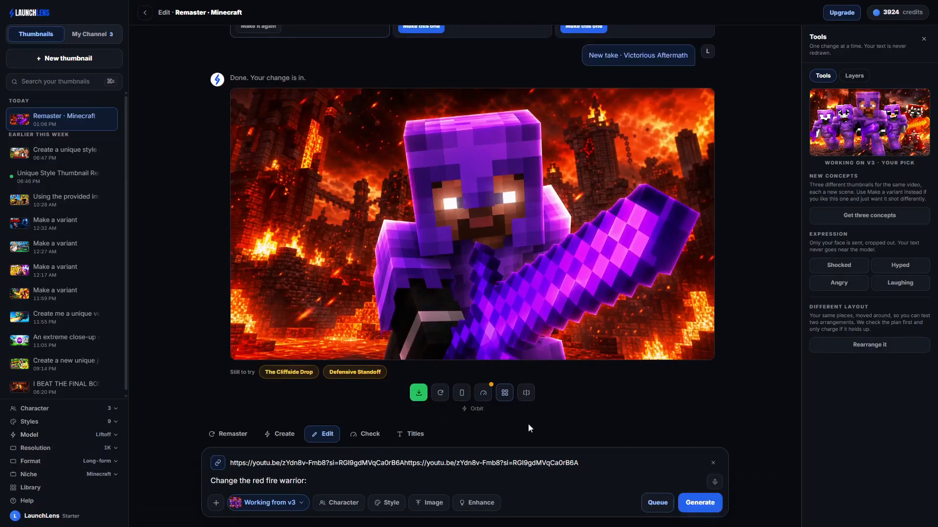
{"action": "scroll", "coordinate": [737, 395], "scroll_direction": "up", "scroll_amount": 8}
{"action": "scroll", "coordinate": [741, 396], "scroll_direction": "down", "scroll_amount": 2}
{"action": "scroll", "coordinate": [741, 396], "scroll_direction": "down", "scroll_amount": 5}
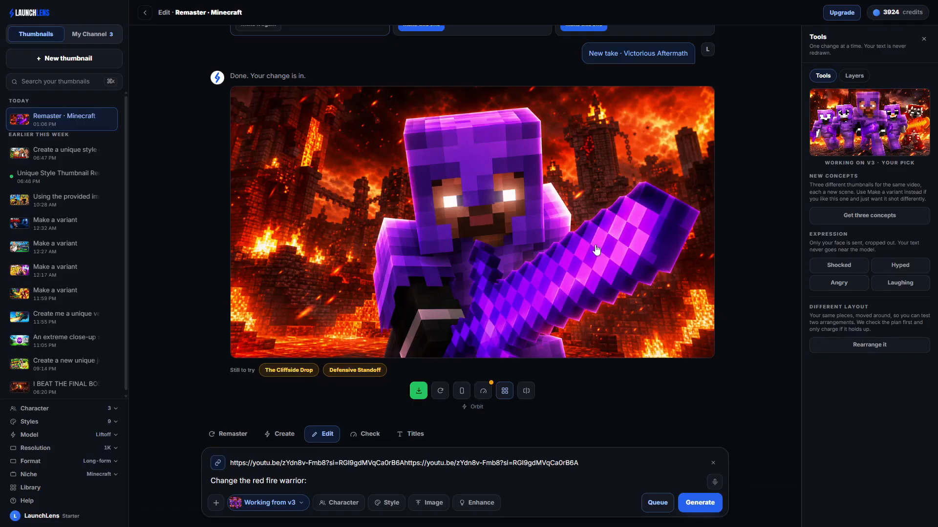
{"action": "scroll", "coordinate": [567, 221], "scroll_direction": "down", "scroll_amount": 10}
Clear the red fire warrior text from the edit prompt and remove the attached YouTube link
{"action": "left_click_drag", "start_coordinate": [387, 479], "coordinate": [192, 494]}
{"action": "key", "text": "BackSpace"}
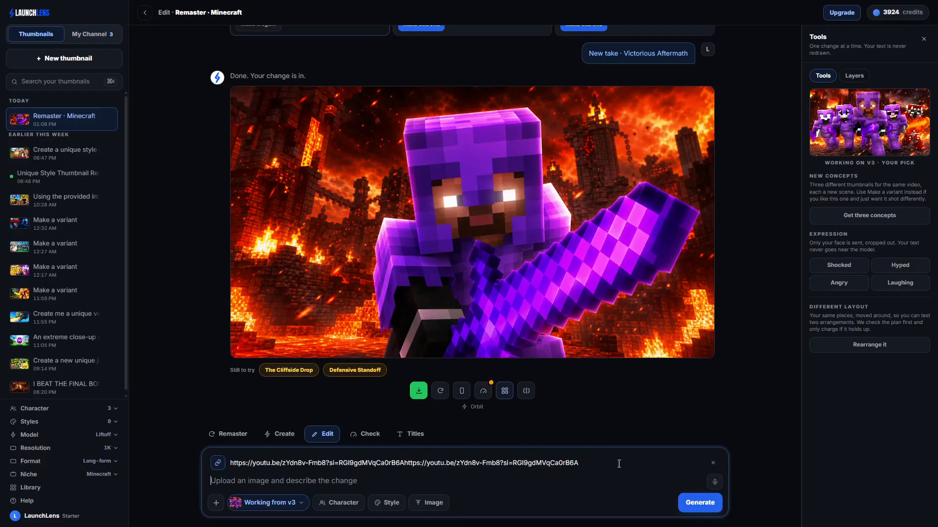
{"action": "left_click", "coordinate": [714, 462]}
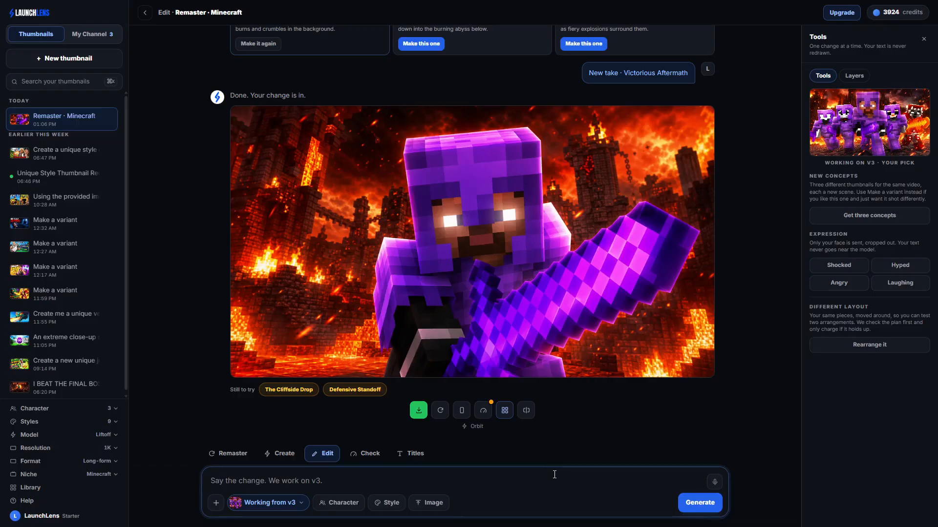
Ask to change the purple sword to a diamond sword glowing blue, enhance the prompt, and generate the edit from v3
{"action": "type", "text": "change the purple sword to a "}
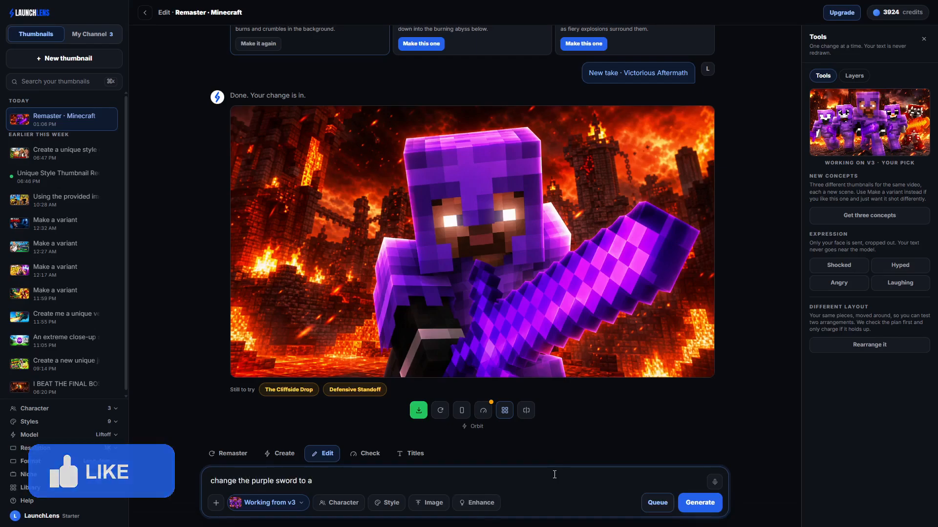
{"action": "type", "text": "diamond sword make it "}
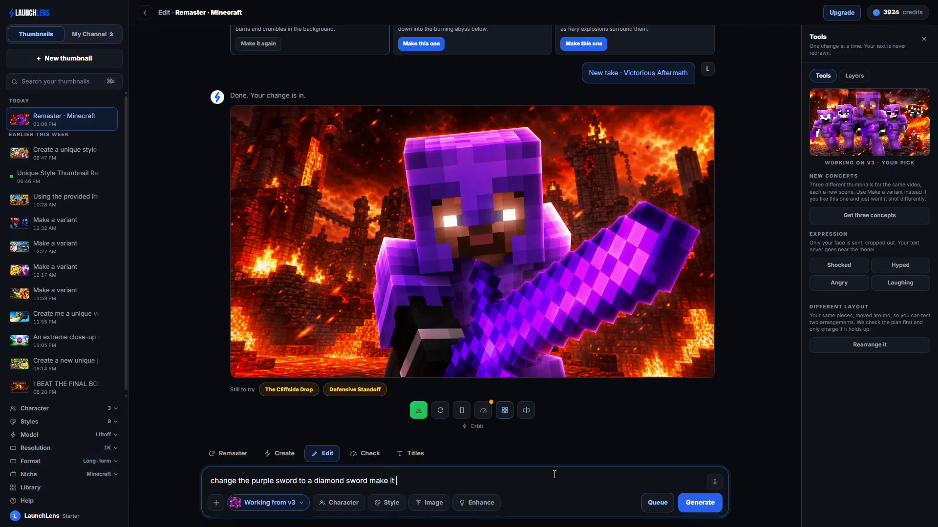
{"action": "type", "text": "glow blue"}
{"action": "left_click", "coordinate": [489, 503]}
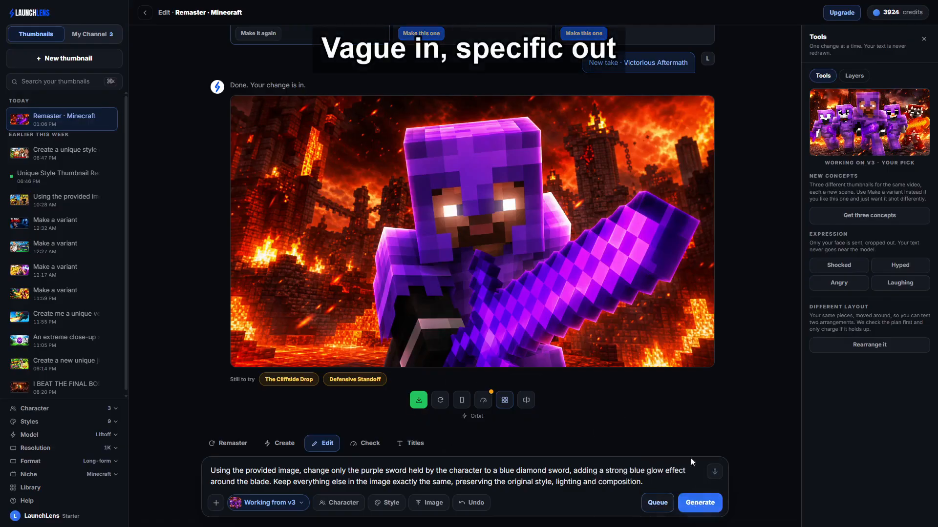
{"action": "left_click", "coordinate": [699, 504]}
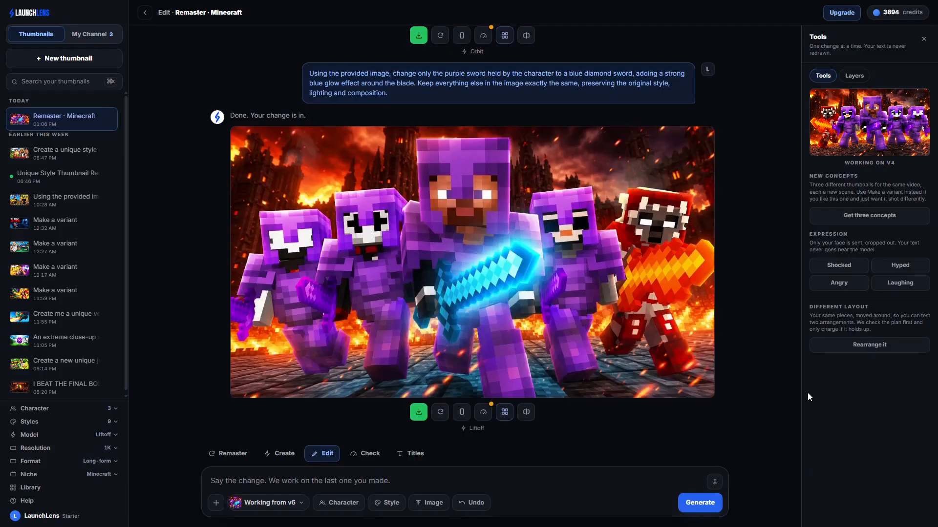
Review the blue diamond sword edit in the thread and switch the working version to v4
{"action": "scroll", "coordinate": [660, 327], "scroll_direction": "up", "scroll_amount": 5}
{"action": "scroll", "coordinate": [531, 307], "scroll_direction": "down", "scroll_amount": 5}
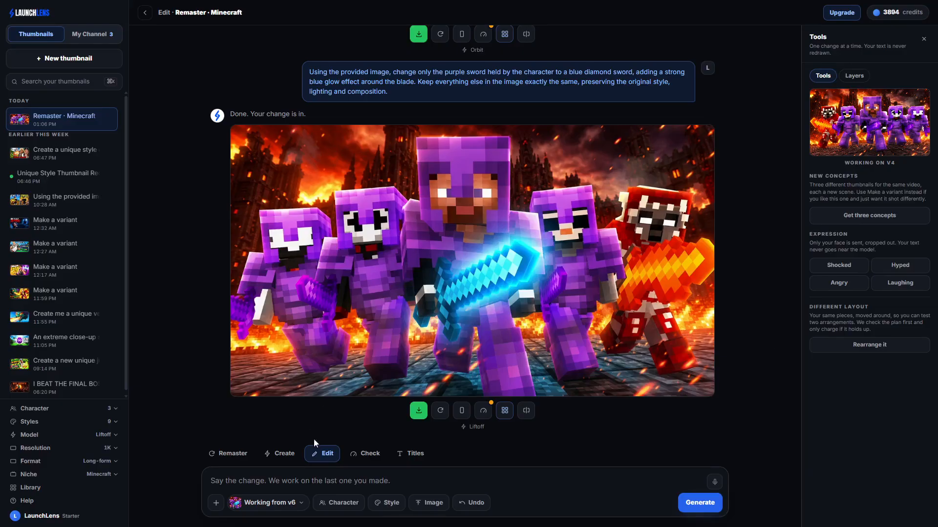
{"action": "left_click", "coordinate": [276, 504]}
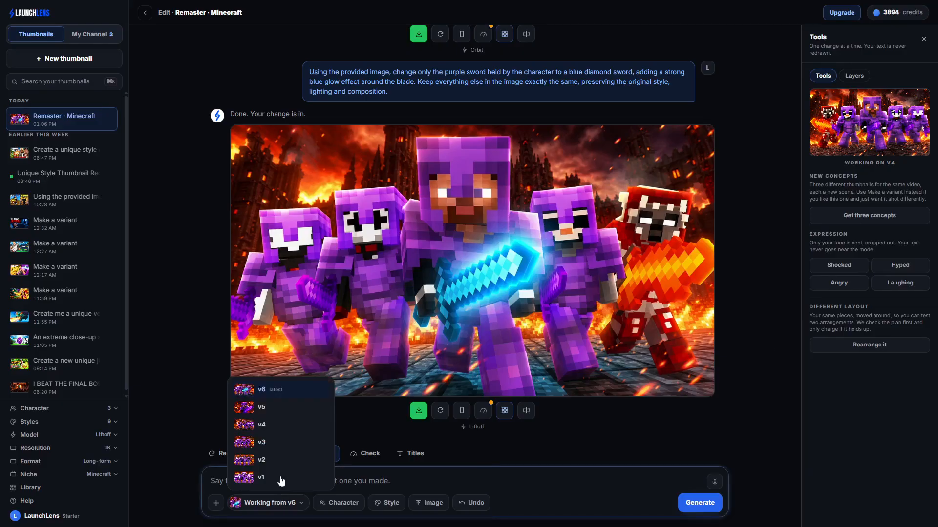
{"action": "left_click", "coordinate": [277, 431]}
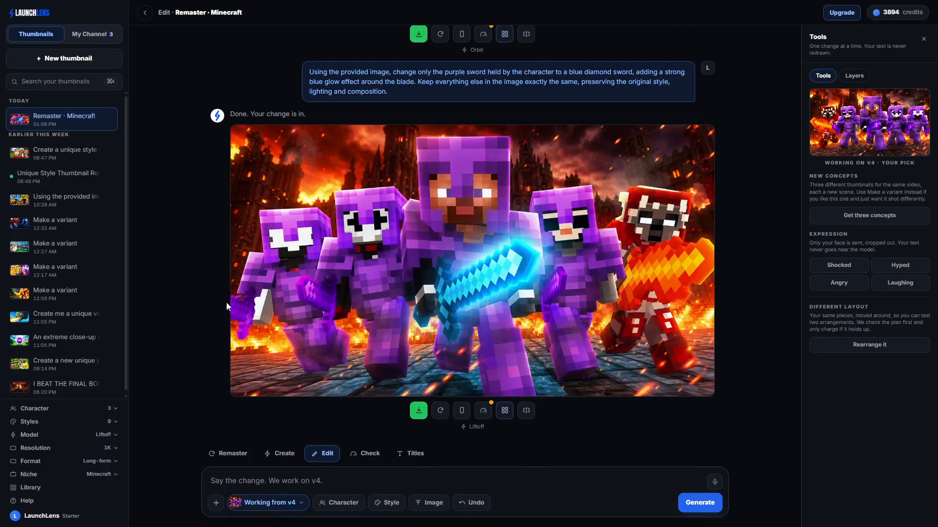
Search the saved thumbnails for "diam" and "bu", clearing the search each time
{"action": "left_click", "coordinate": [49, 83]}
{"action": "type", "text": "diami"}
{"action": "key", "text": "BackSpace"}
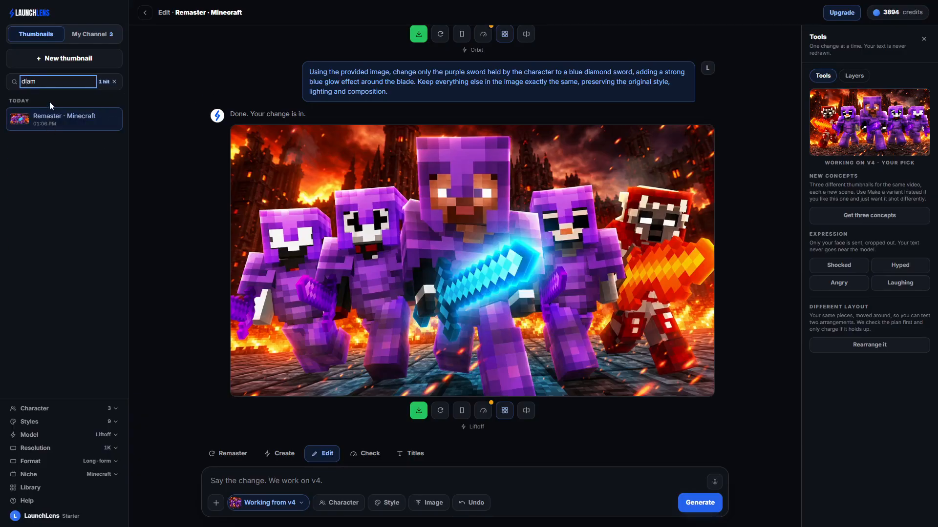
{"action": "key", "text": "BackSpace"}
{"action": "key", "text": "BackSpace"}
{"action": "key", "text": "BackSpace"}
{"action": "key", "text": "BackSpace"}
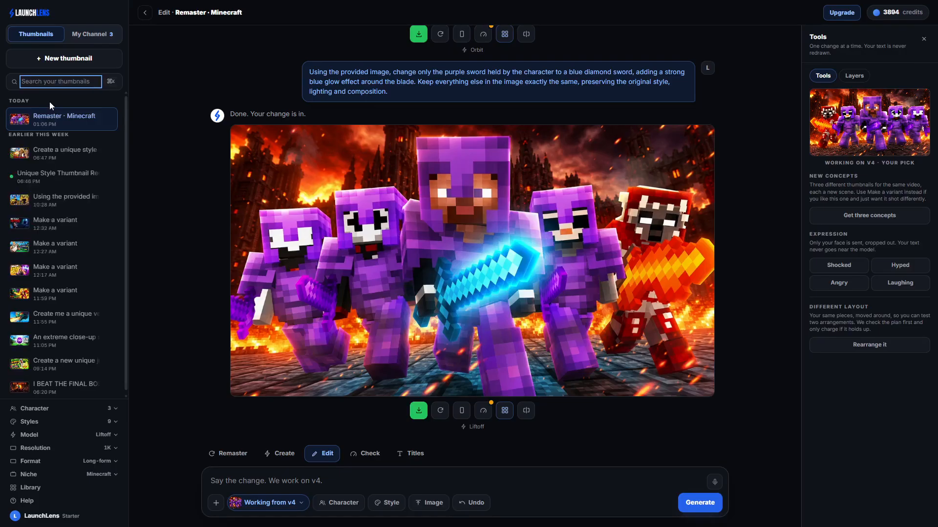
{"action": "type", "text": "asd"}
{"action": "key", "text": "BackSpace"}
{"action": "key", "text": "BackSpace"}
{"action": "key", "text": "BackSpace"}
{"action": "type", "text": "bu"}
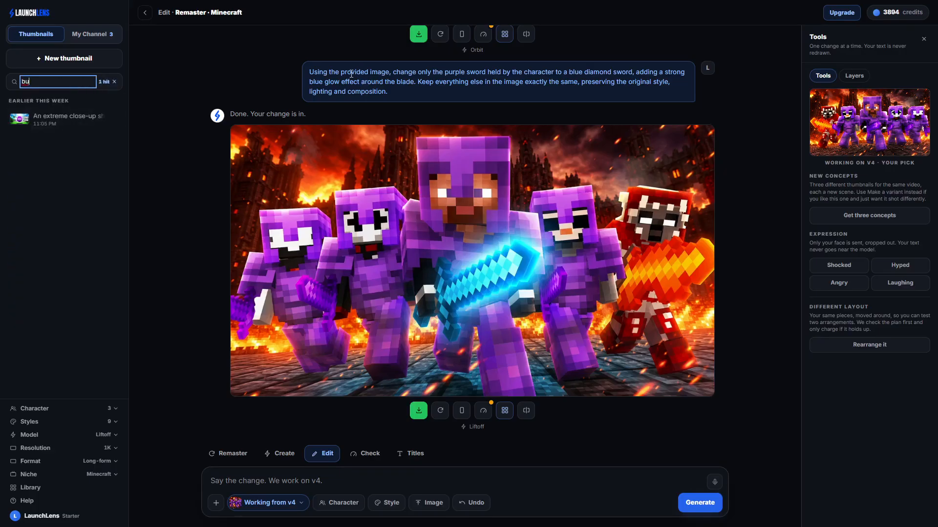
{"action": "key", "text": "BackSpace"}
{"action": "key", "text": "BackSpace"}
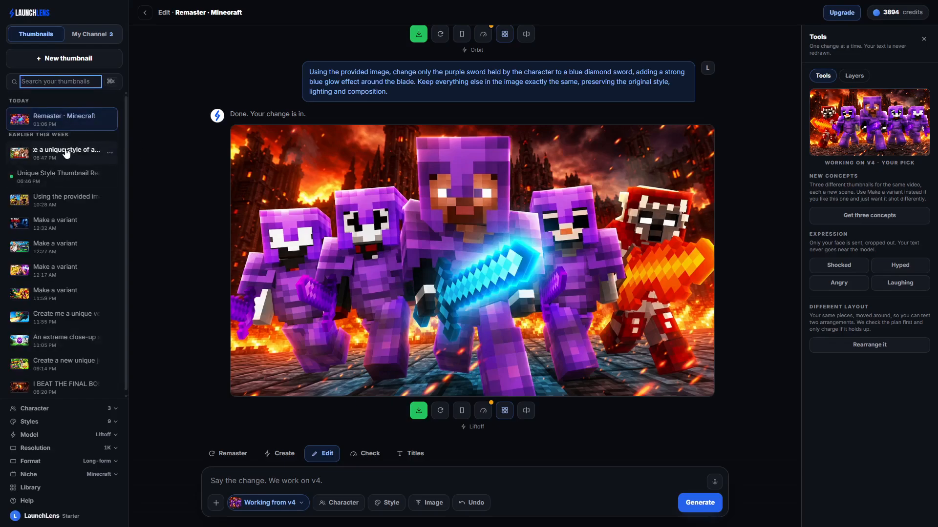
View an earlier thumbnail's management options, look at the 12:27 AM variant, and return to the Remaster - Minecraft thread
{"action": "left_click", "coordinate": [110, 153]}
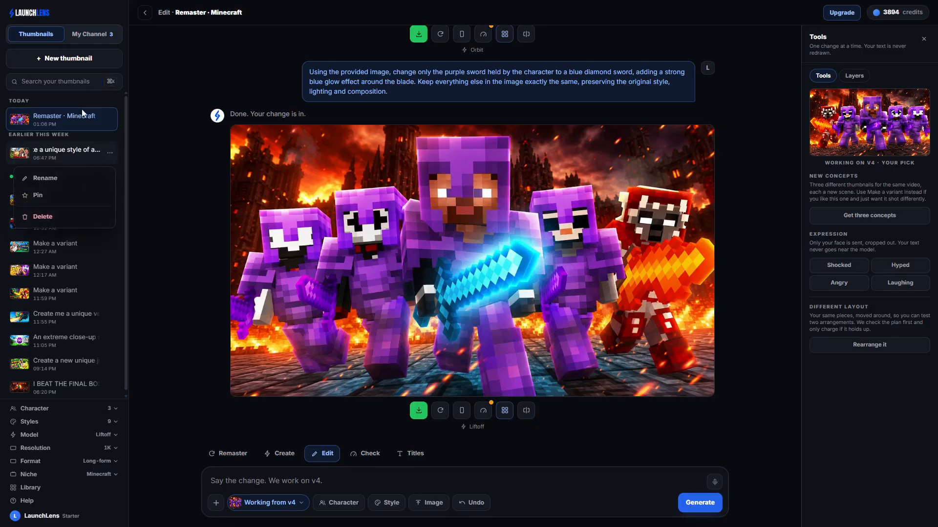
{"action": "left_click", "coordinate": [178, 184]}
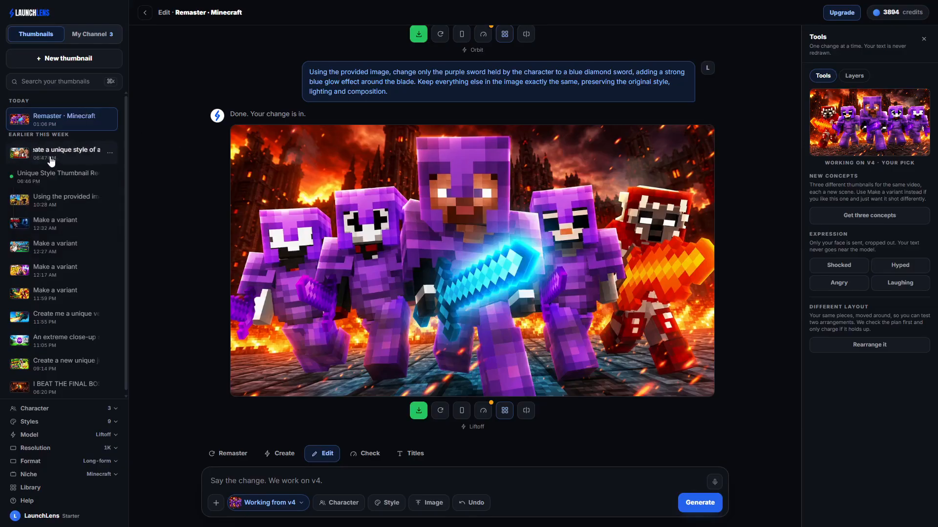
{"action": "left_click", "coordinate": [61, 254]}
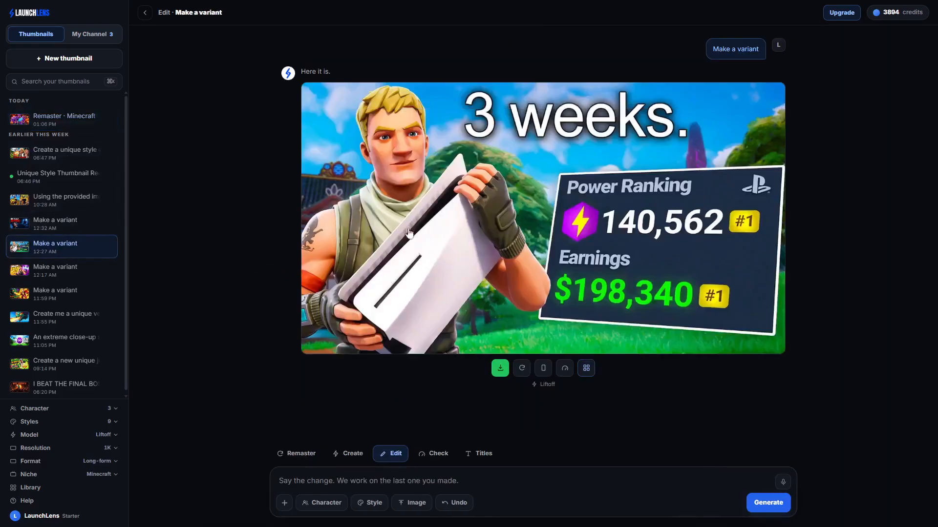
{"action": "left_click", "coordinate": [61, 119]}
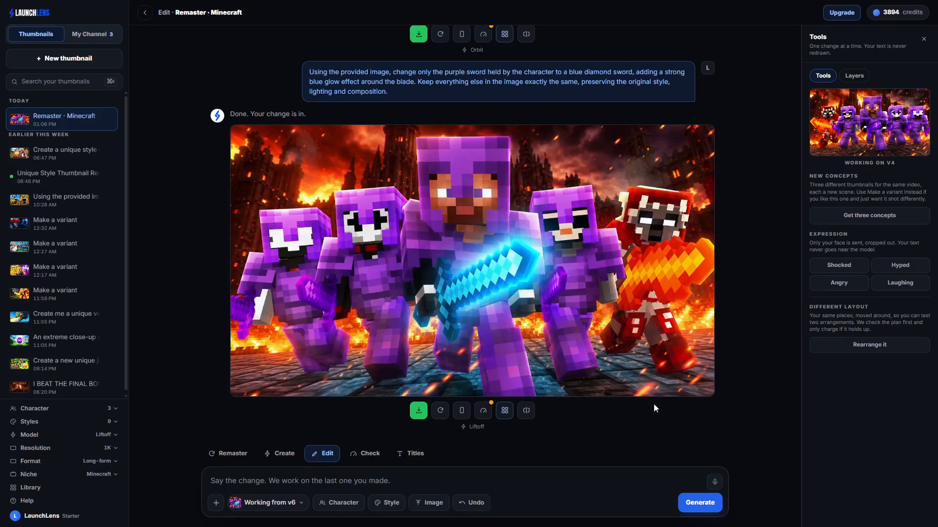
Generate a vertical Shorts version of the blue diamond sword thumbnail and compare it with the landscape original
{"action": "left_click", "coordinate": [462, 411]}
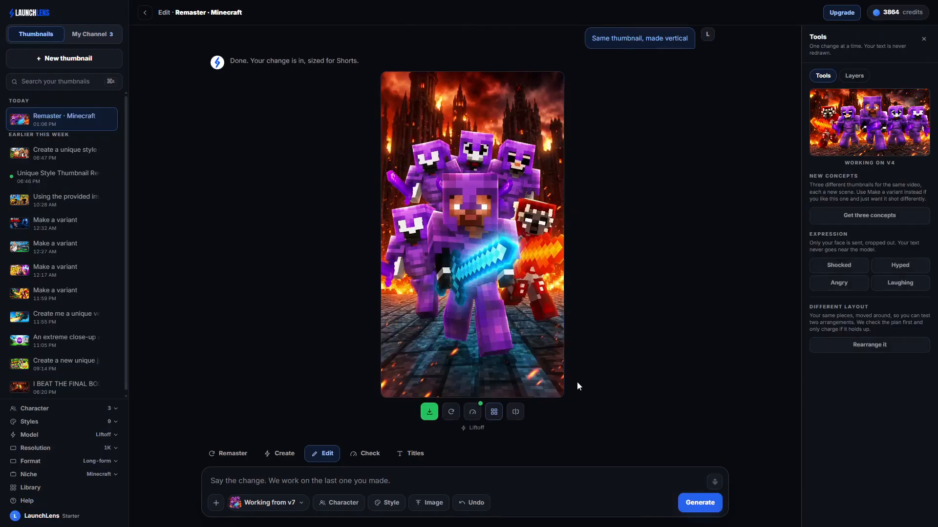
{"action": "scroll", "coordinate": [621, 313], "scroll_direction": "up", "scroll_amount": 2}
{"action": "scroll", "coordinate": [621, 313], "scroll_direction": "down", "scroll_amount": 2}
{"action": "scroll", "coordinate": [621, 313], "scroll_direction": "up", "scroll_amount": 7}
{"action": "scroll", "coordinate": [471, 212], "scroll_direction": "down", "scroll_amount": 7}
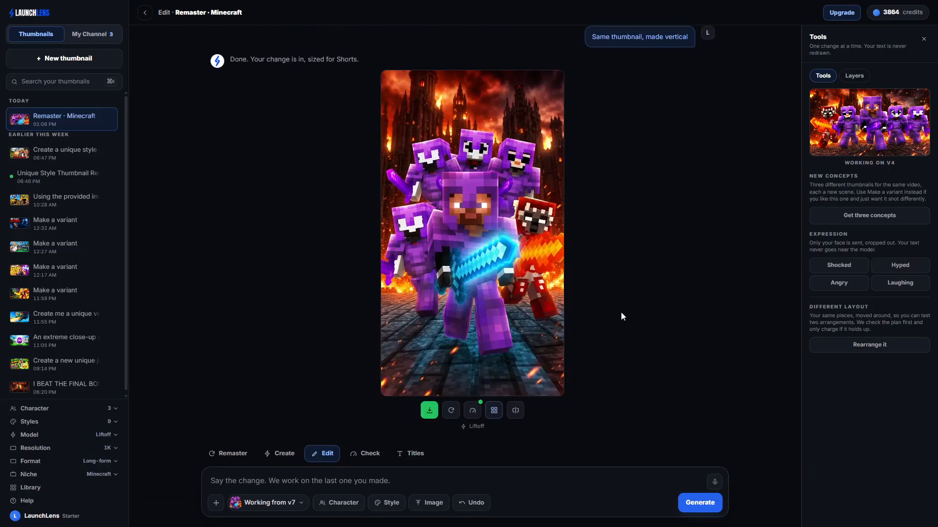
{"action": "scroll", "coordinate": [646, 271], "scroll_direction": "up", "scroll_amount": 7}
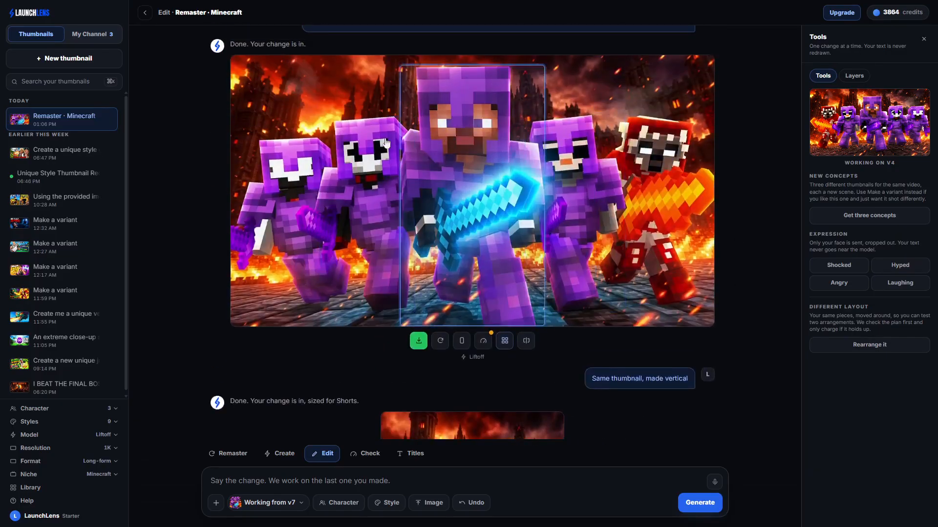
{"action": "scroll", "coordinate": [535, 198], "scroll_direction": "down", "scroll_amount": 7}
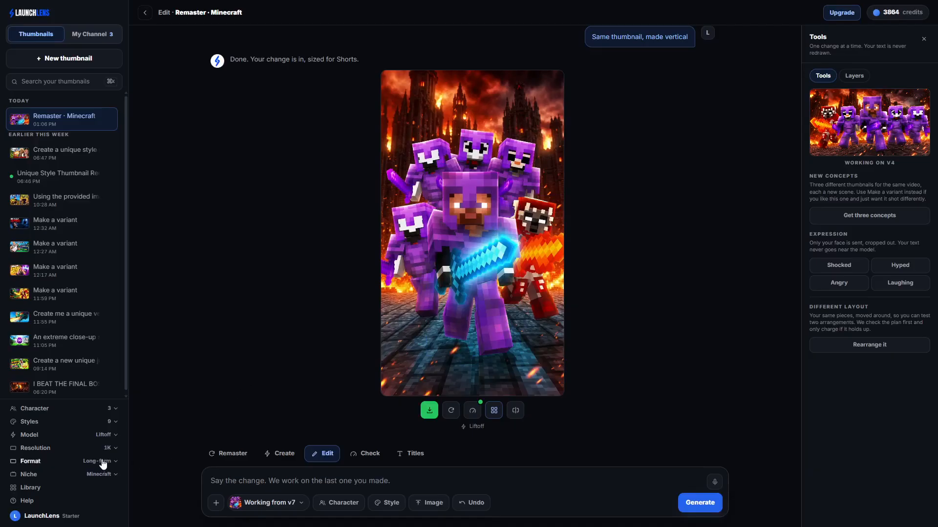
Set the format to Short-form and target the nether castle background layer of vertical version v7 for the next edit
{"action": "left_click", "coordinate": [92, 466]}
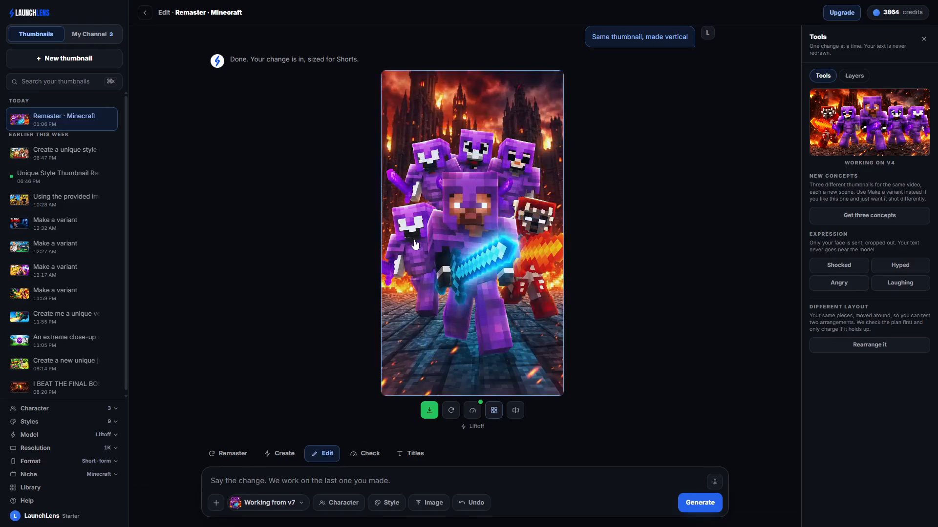
{"action": "left_click", "coordinate": [854, 75]}
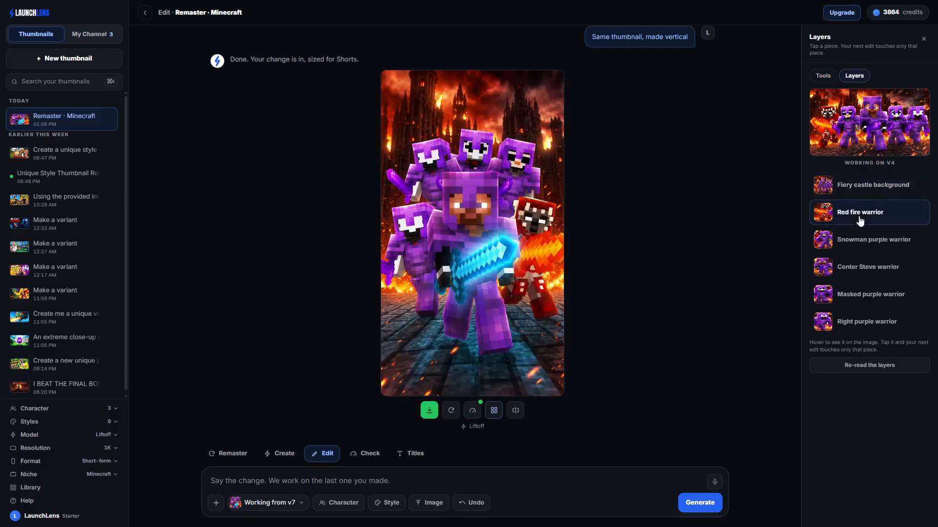
{"action": "left_click", "coordinate": [524, 113]}
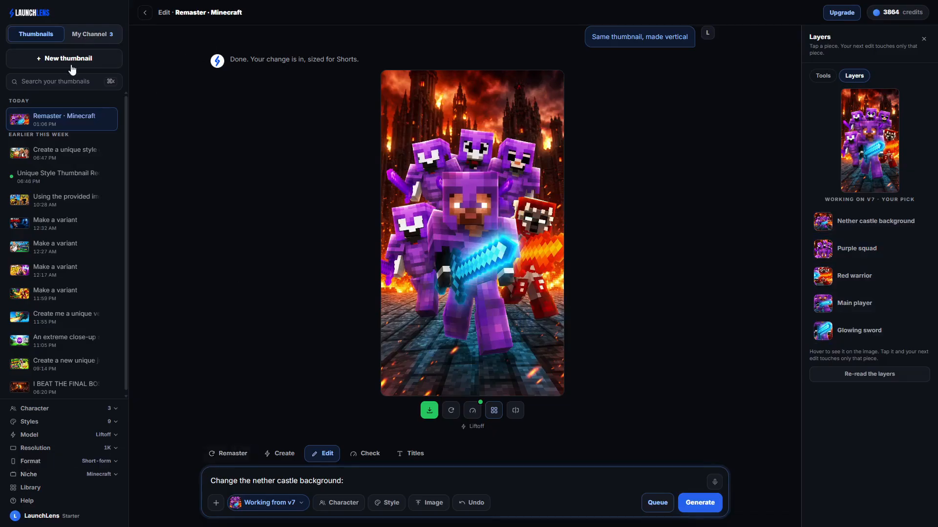
Start a new thumbnail and switch its niche to NBA 2K, College Football and finally Madden
{"action": "left_click", "coordinate": [73, 59]}
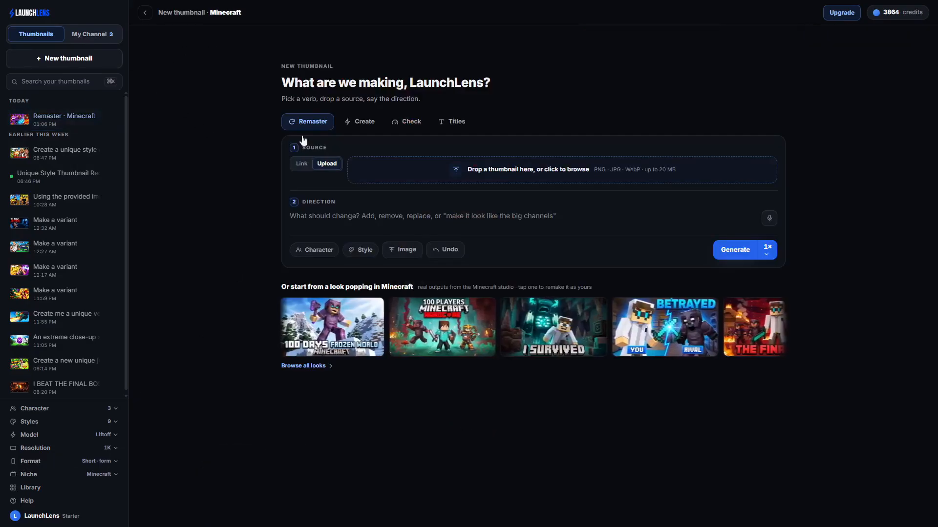
{"action": "left_click", "coordinate": [104, 475]}
{"action": "left_click", "coordinate": [397, 142]}
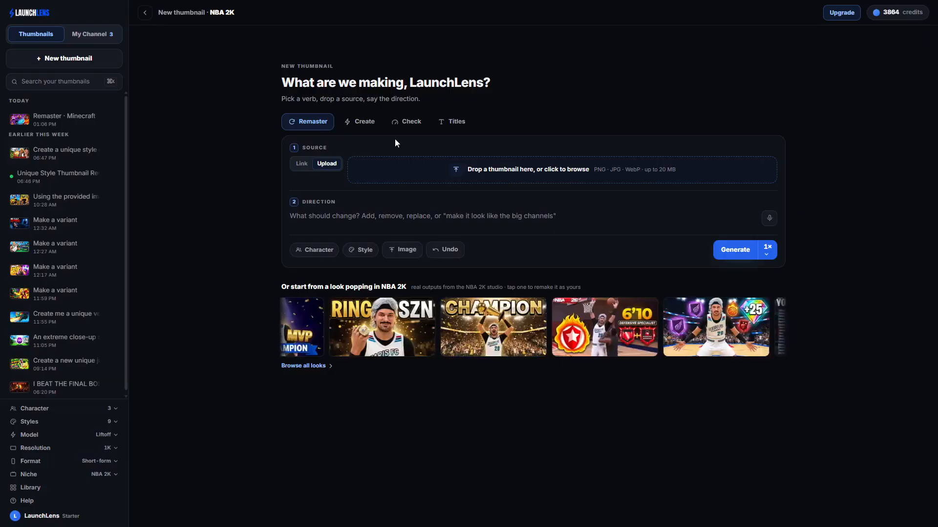
{"action": "left_click", "coordinate": [108, 481]}
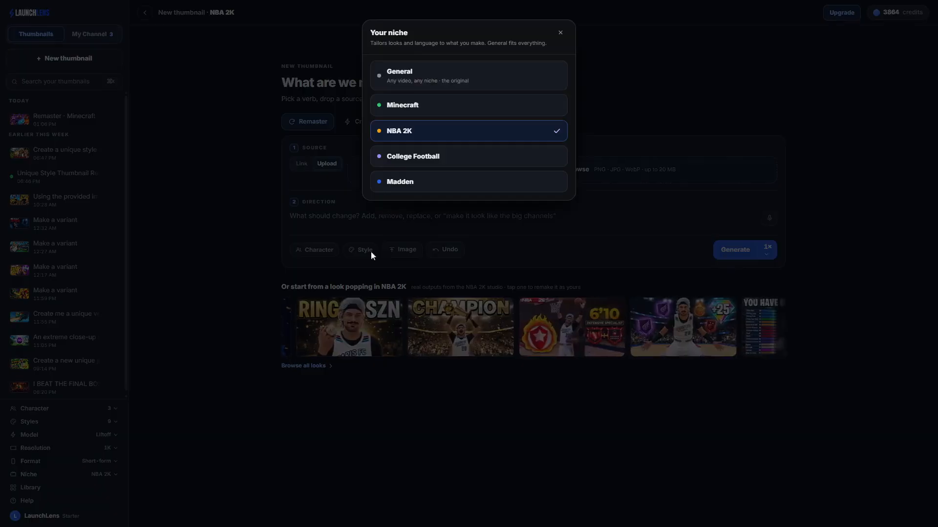
{"action": "left_click", "coordinate": [403, 161]}
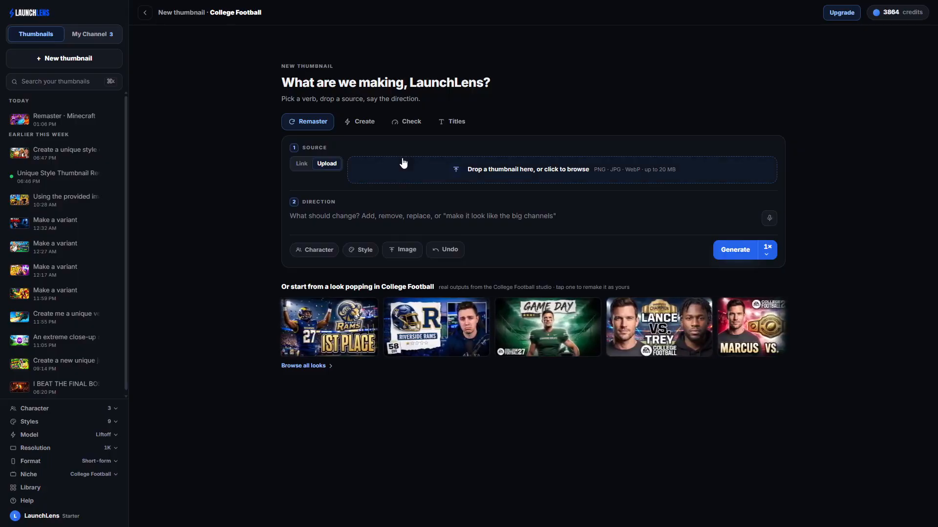
{"action": "left_click", "coordinate": [101, 473]}
{"action": "left_click", "coordinate": [424, 181]}
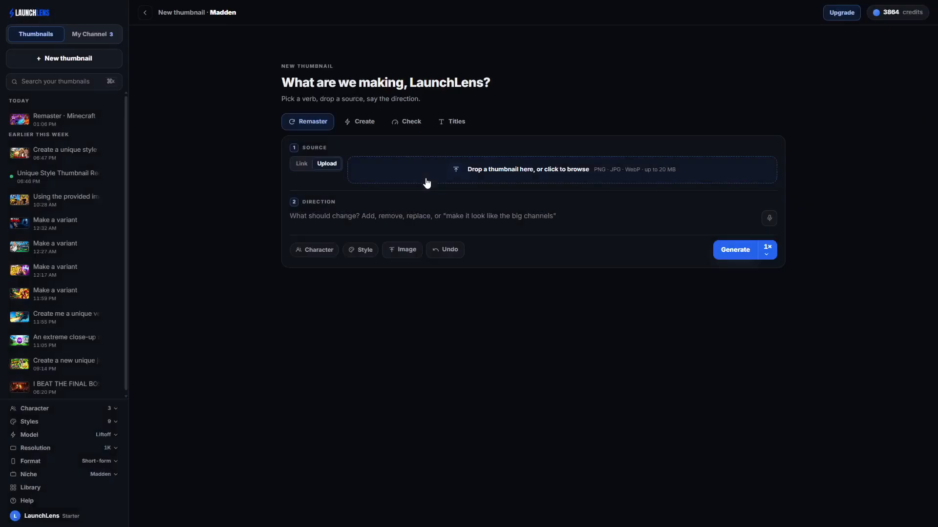
Switch the niche to General and browse the gallery's General and Minecraft looks
{"action": "left_click", "coordinate": [93, 476]}
{"action": "left_click", "coordinate": [416, 74]}
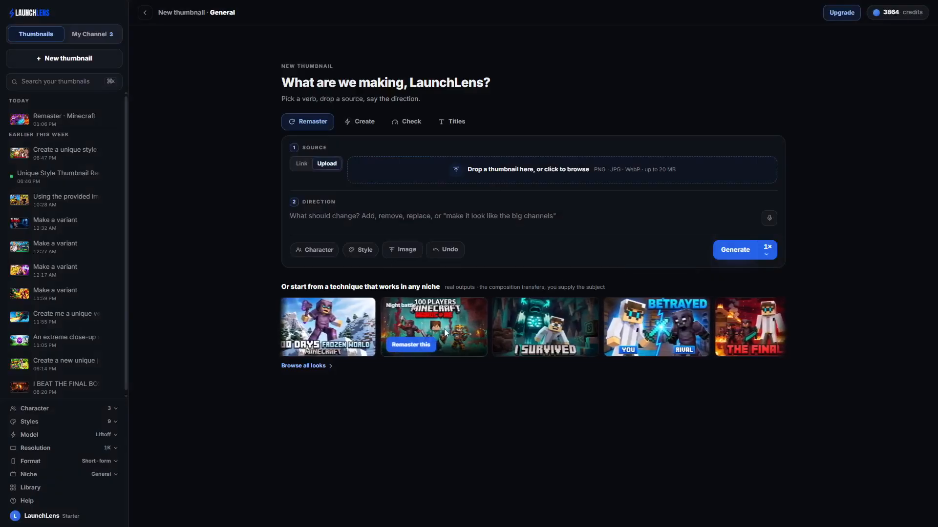
{"action": "left_click", "coordinate": [294, 368]}
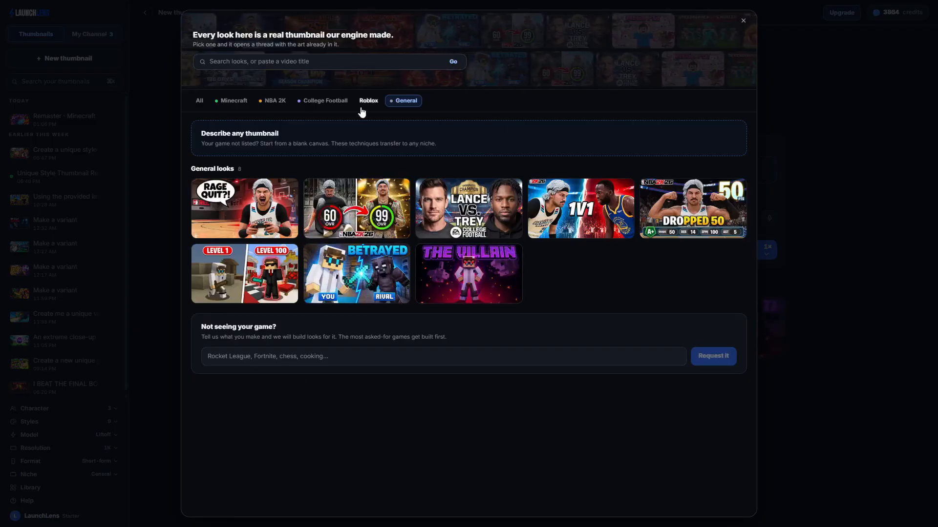
{"action": "left_click", "coordinate": [233, 101]}
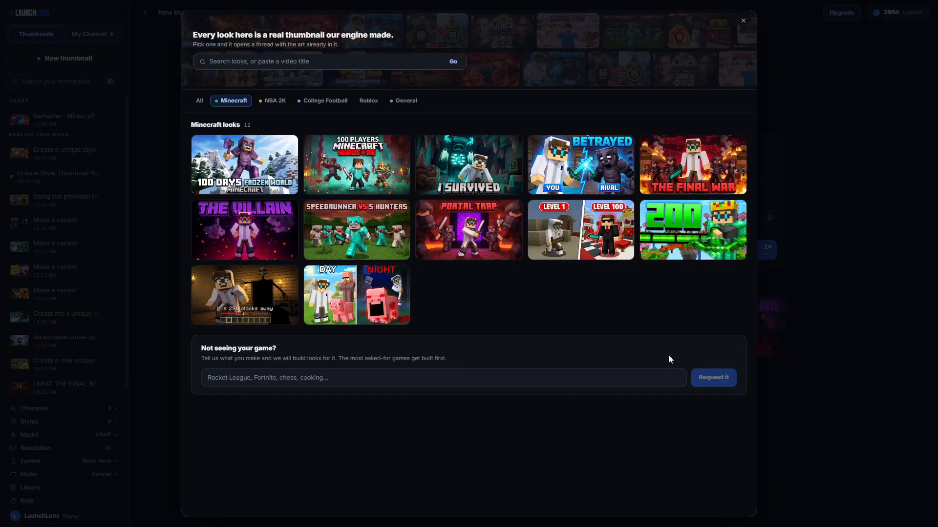
{"action": "left_click", "coordinate": [426, 383]}
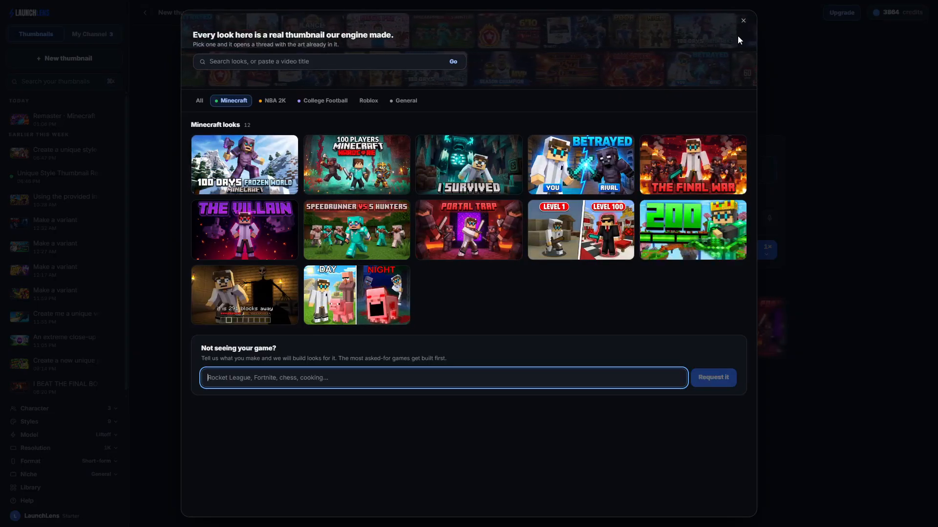
{"action": "left_click", "coordinate": [742, 23]}
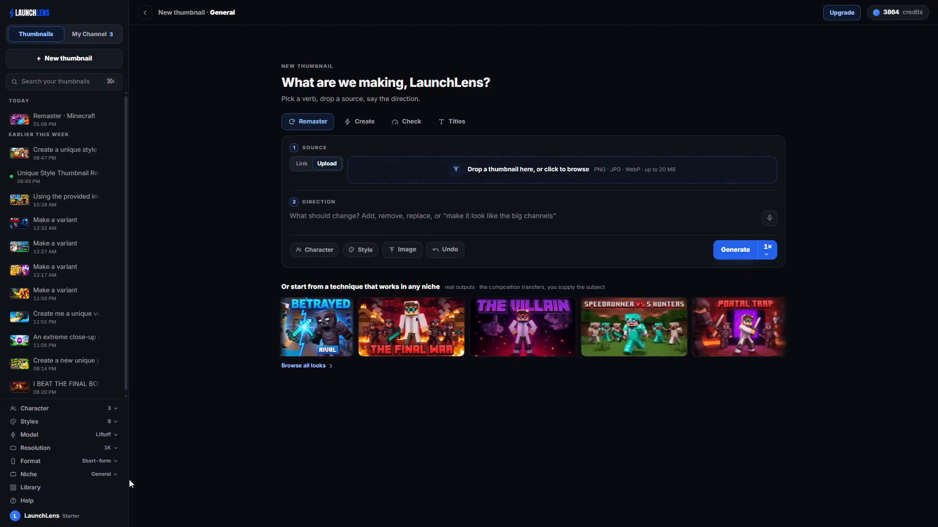
Look through the thumbnails saved in the account's library
{"action": "left_click", "coordinate": [30, 488]}
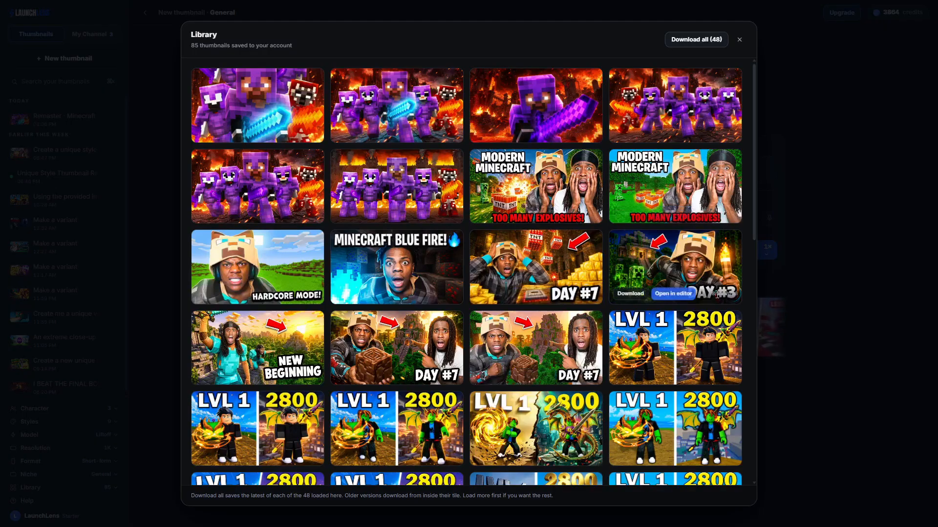
{"action": "mouse_move", "coordinate": [695, 326]}
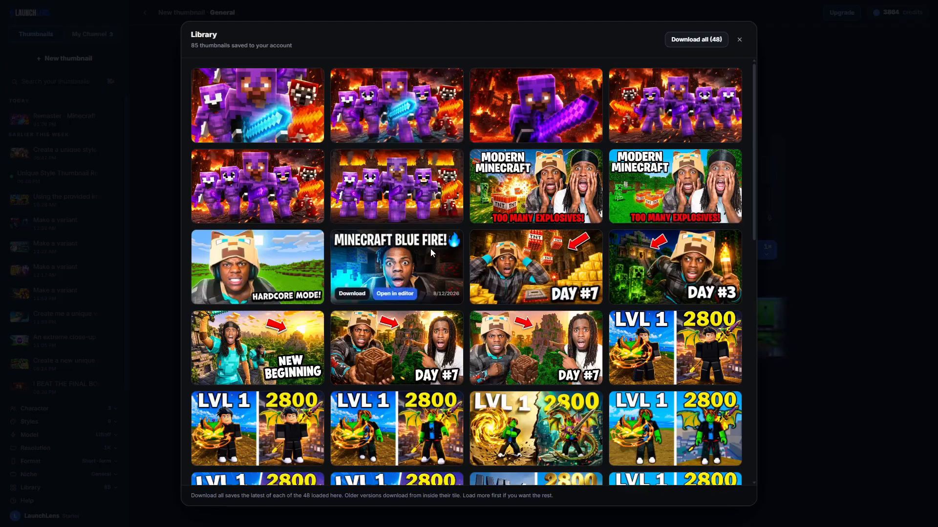
{"action": "scroll", "coordinate": [432, 257], "scroll_direction": "down", "scroll_amount": 5}
{"action": "scroll", "coordinate": [562, 171], "scroll_direction": "up", "scroll_amount": 5}
{"action": "mouse_move", "coordinate": [382, 181]}
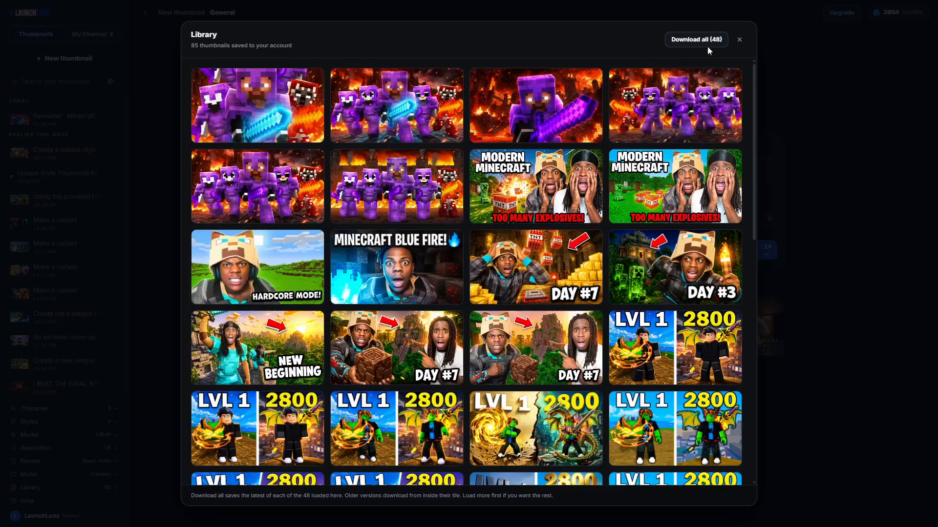
{"action": "left_click", "coordinate": [739, 40]}
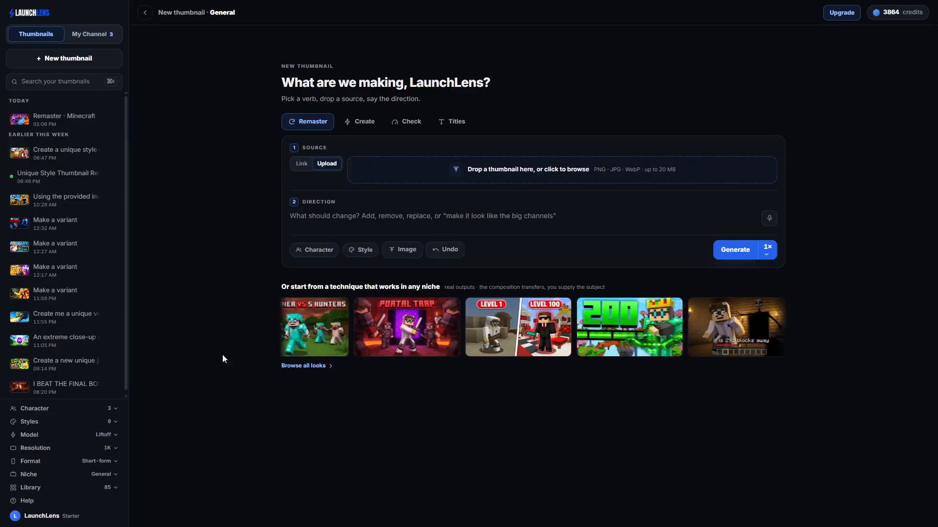
View the first three stops of the guided tour, skip the rest, and look at the help options
{"action": "left_click", "coordinate": [43, 502]}
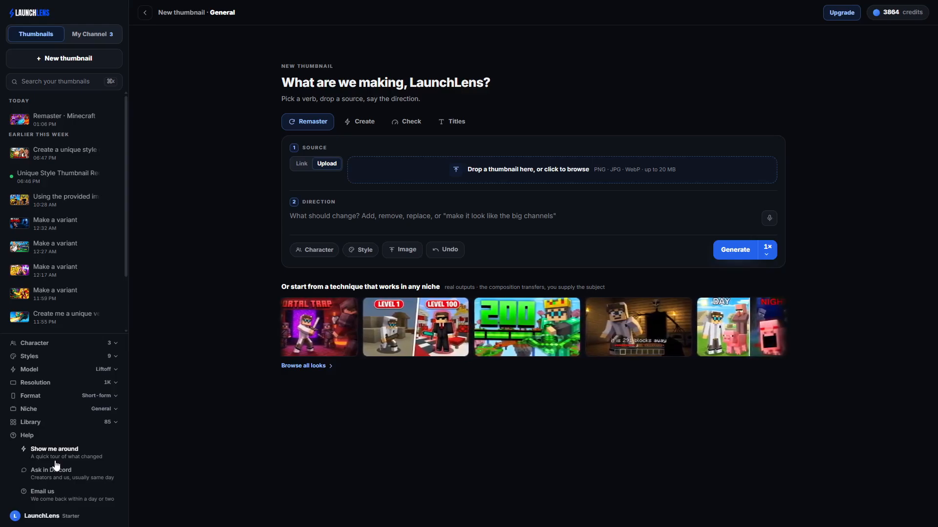
{"action": "left_click", "coordinate": [71, 453]}
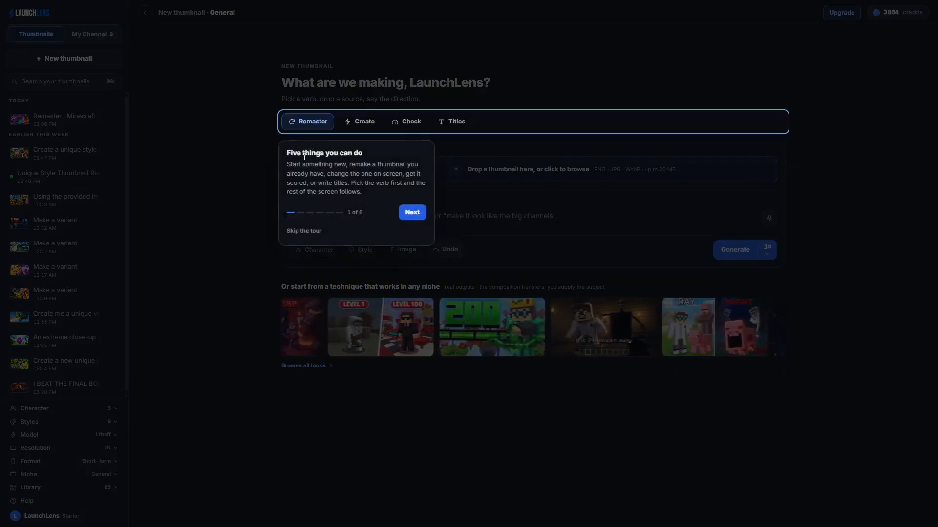
{"action": "left_click", "coordinate": [410, 212]}
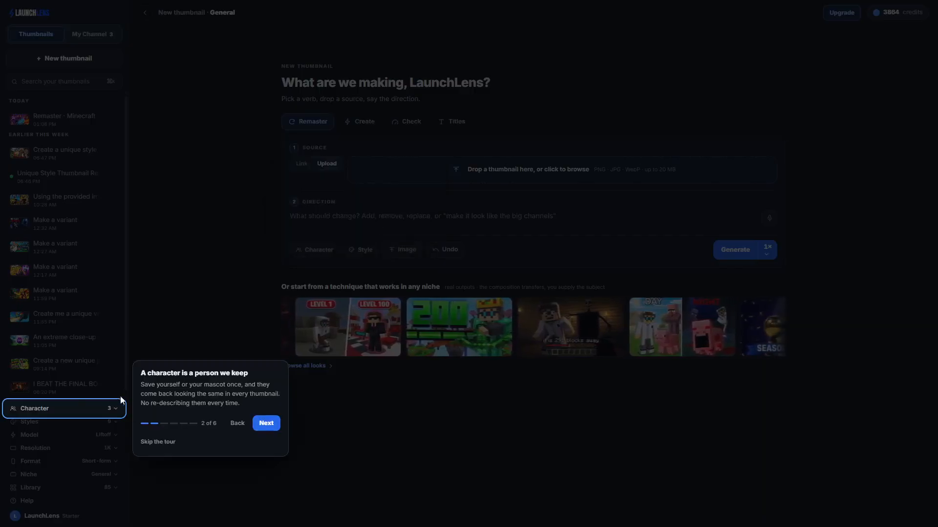
{"action": "left_click", "coordinate": [270, 429]}
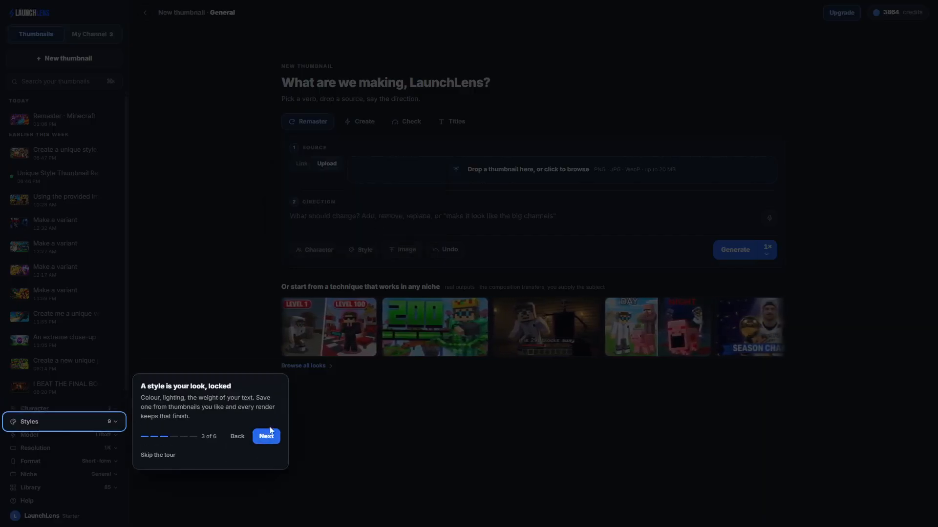
{"action": "left_click", "coordinate": [158, 456]}
{"action": "left_click", "coordinate": [54, 503]}
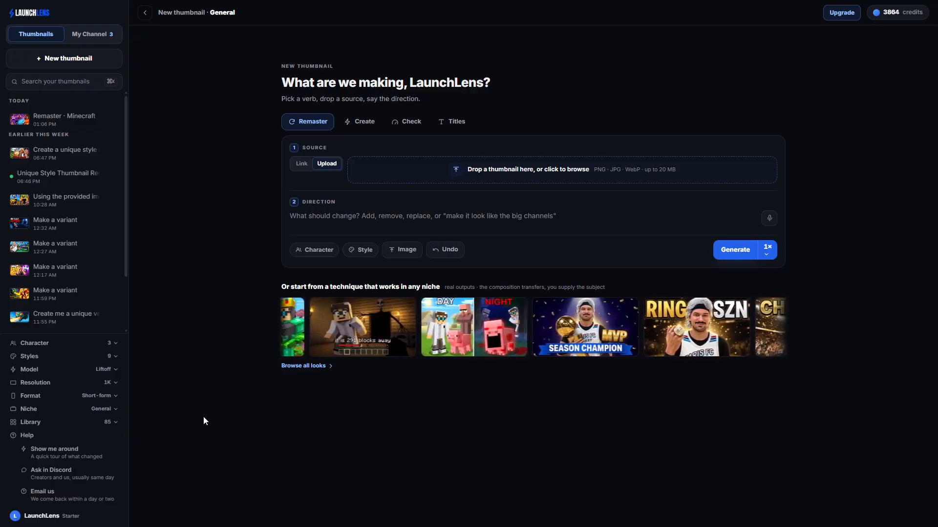
Set up a thumbnail from scratch in Create mode with the saved Minecraft character and the Minecraft style
{"action": "left_click", "coordinate": [369, 122]}
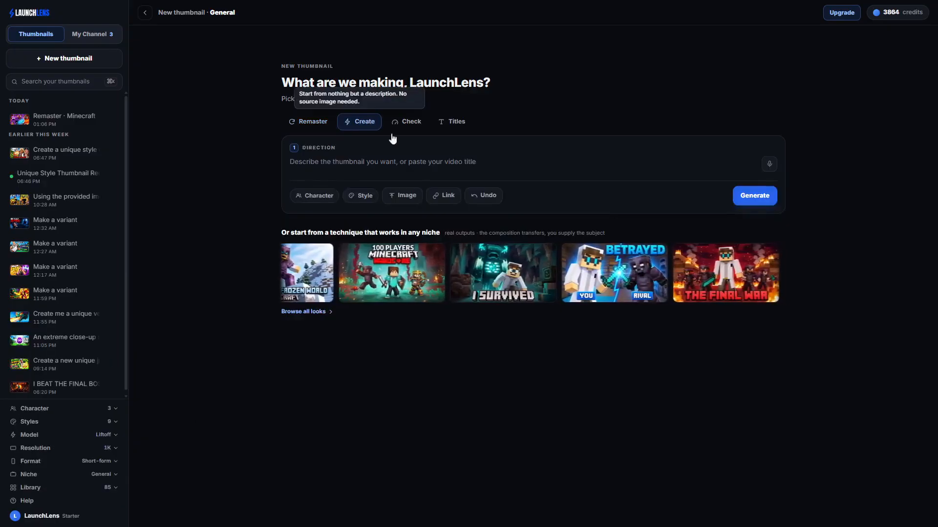
{"action": "left_click", "coordinate": [322, 197]}
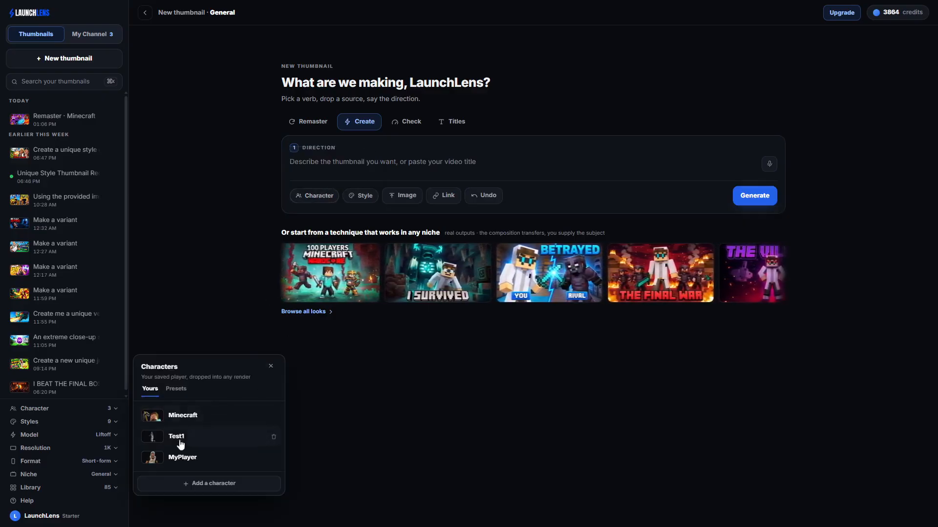
{"action": "left_click", "coordinate": [182, 415]}
{"action": "left_click", "coordinate": [230, 201]}
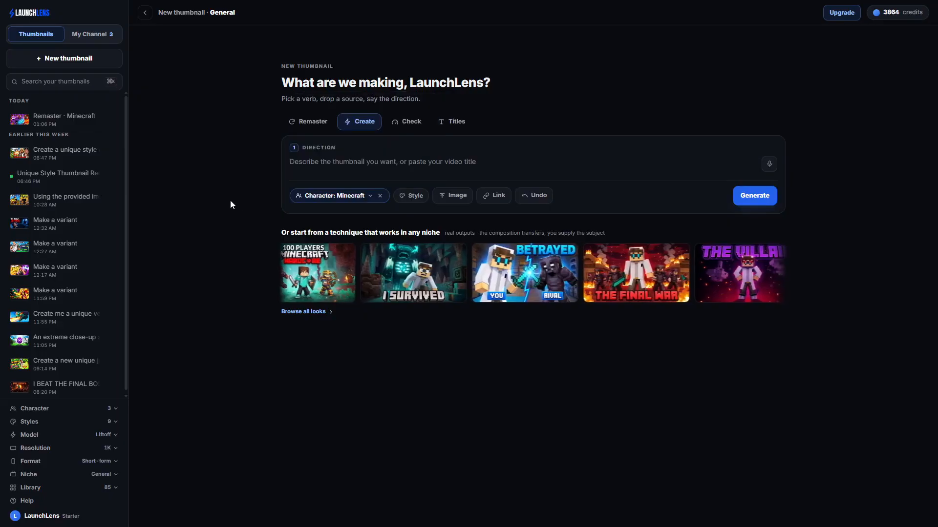
{"action": "left_click", "coordinate": [401, 193]}
{"action": "left_click", "coordinate": [201, 343]}
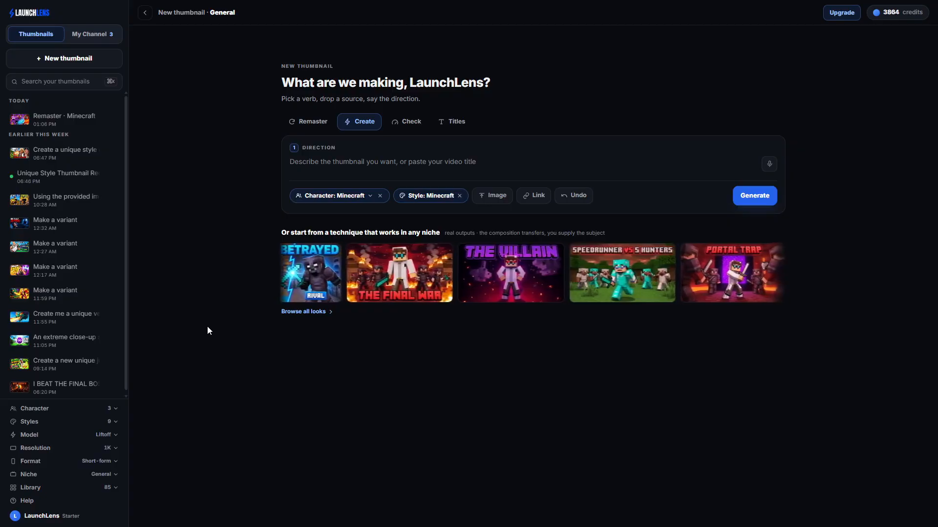
Generate a thumbnail with the direction "add my character and make a unique thumbnail"
{"action": "left_click", "coordinate": [307, 164]}
{"action": "type", "text": "add my char"}
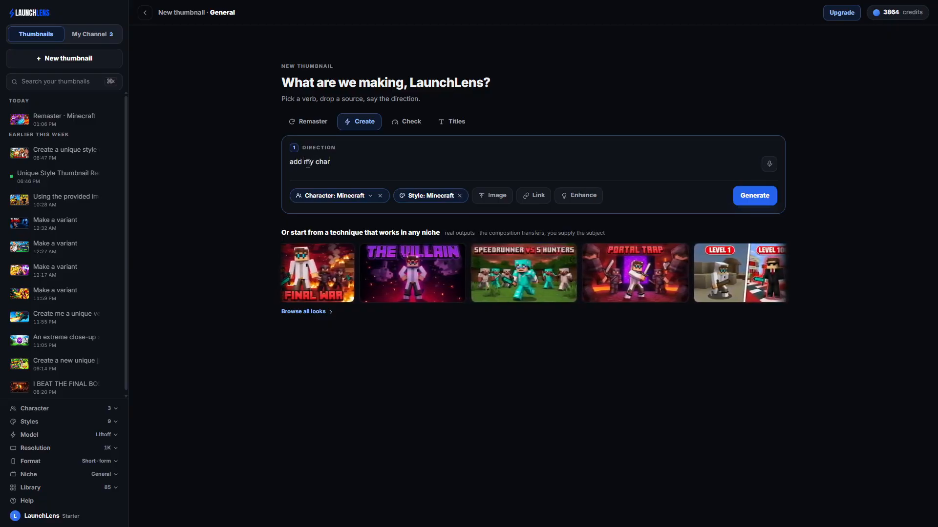
{"action": "type", "text": "acter and make a un"}
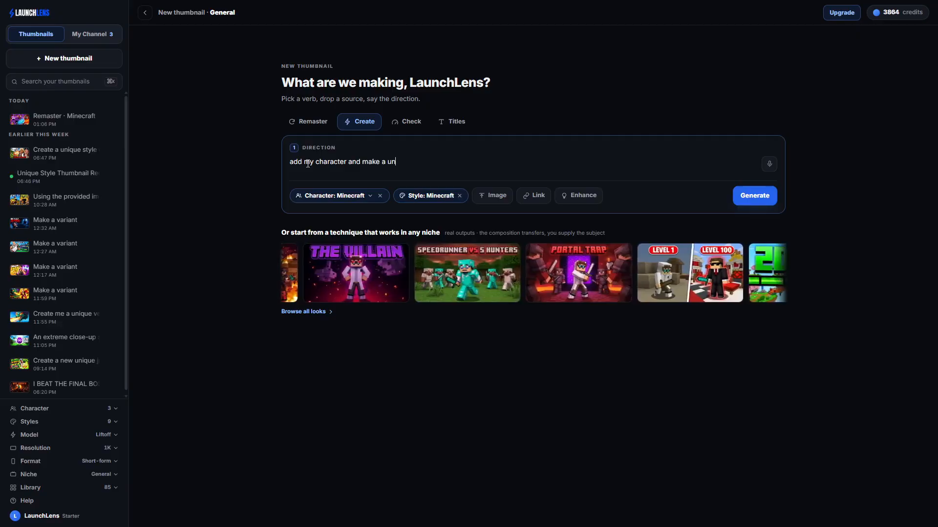
{"action": "type", "text": "ique thumbnail"}
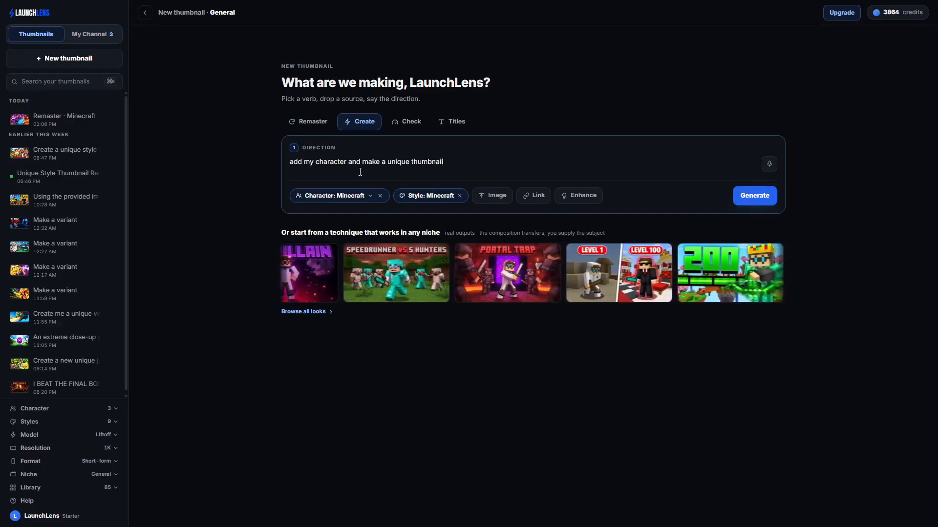
{"action": "left_click", "coordinate": [762, 198]}
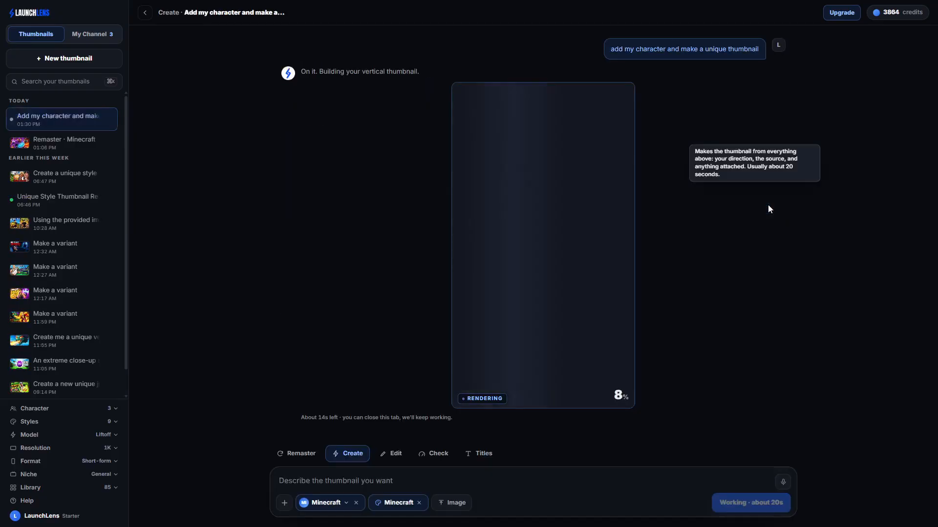
Set the format to Long-form and start a new thumbnail with the saved Minecraft character
{"action": "left_click", "coordinate": [110, 462]}
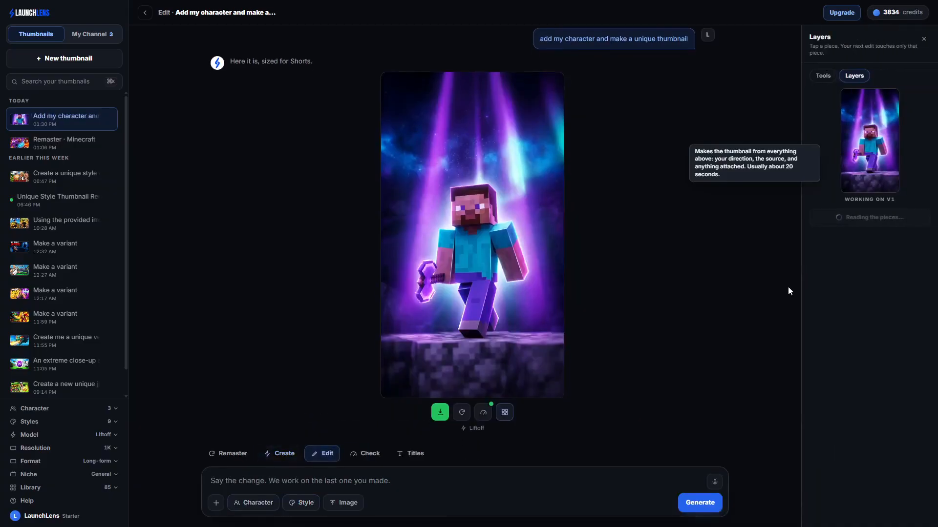
{"action": "scroll", "coordinate": [717, 282], "scroll_direction": "up", "scroll_amount": 1}
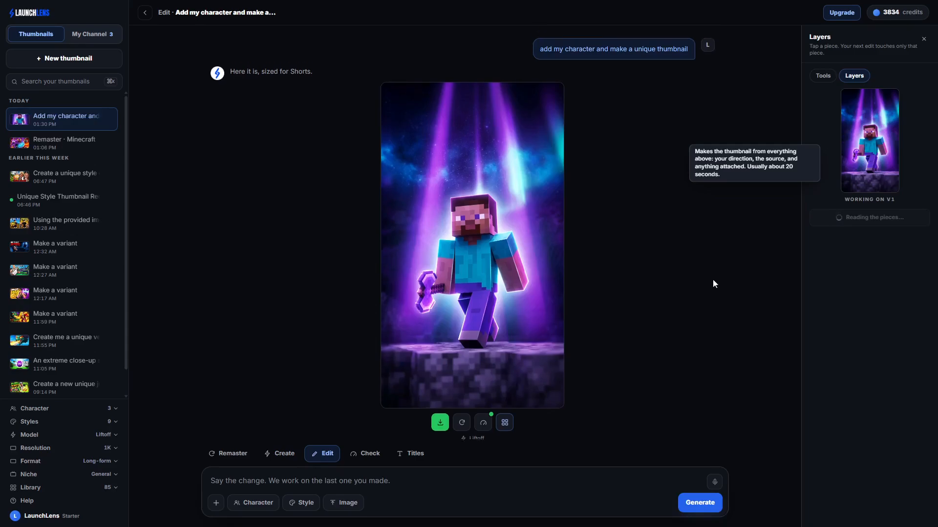
{"action": "left_click", "coordinate": [75, 61]}
{"action": "left_click", "coordinate": [318, 256]}
{"action": "left_click", "coordinate": [184, 415]}
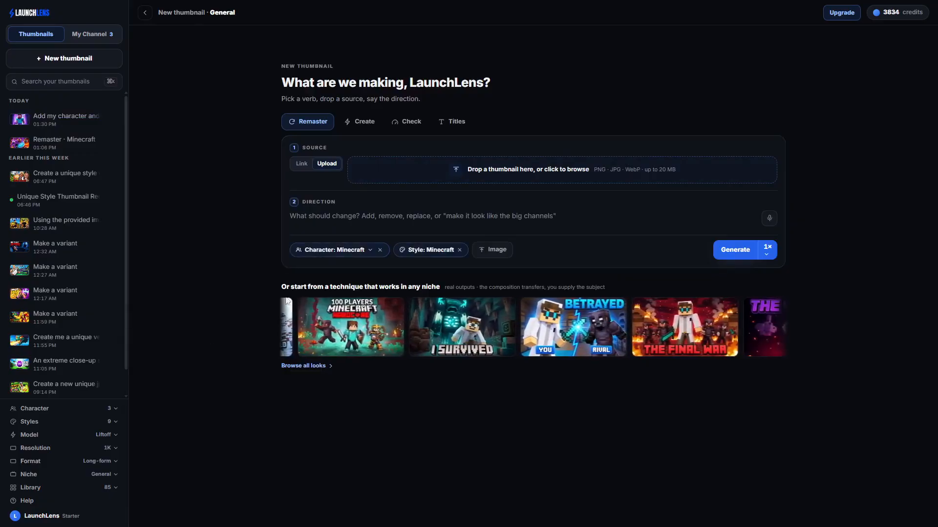
In Create mode, generate a thumbnail with the direction "make a unique thumbnail in the same style as these but insert my character"
{"action": "left_click", "coordinate": [359, 121]}
{"action": "left_click", "coordinate": [351, 160]}
{"action": "type", "text": "make a unique thumbnail in the same style as teh"}
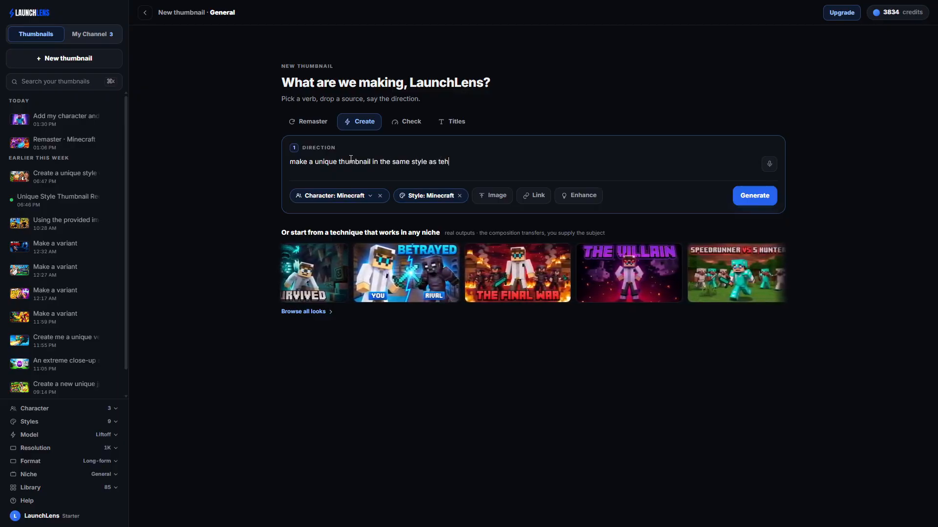
{"action": "key", "text": "BackSpace"}
{"action": "key", "text": "BackSpace"}
{"action": "type", "text": "hese but insert my character"}
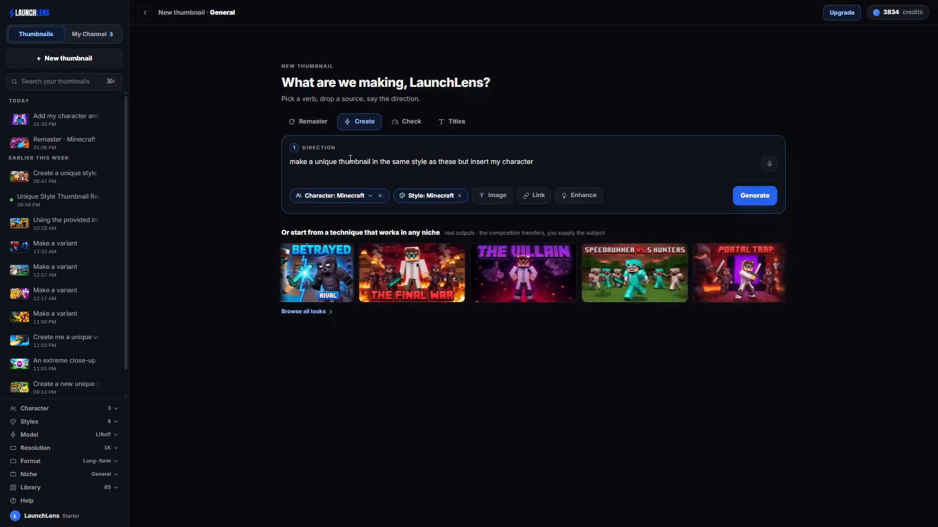
{"action": "left_click", "coordinate": [734, 197]}
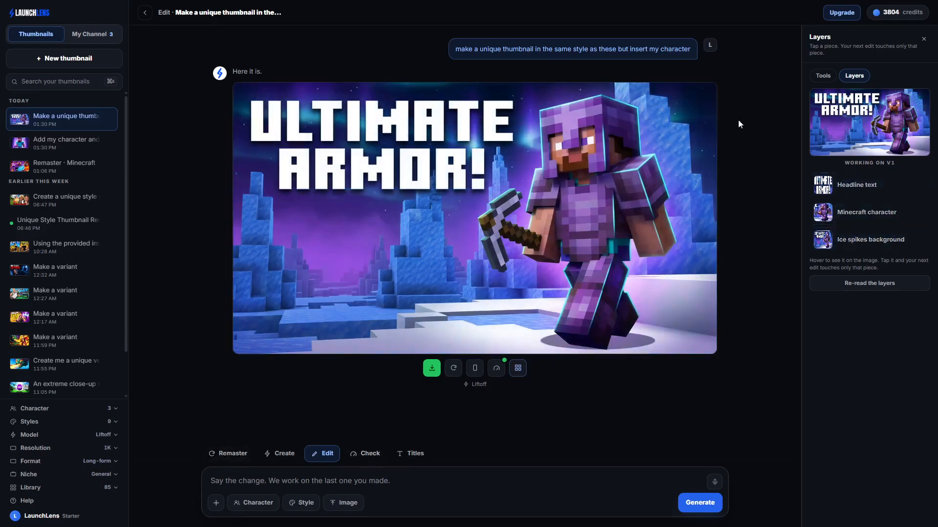
Examine the Minecraft style's three reference thumbnails and description, and check the list of saved characters
{"action": "left_click", "coordinate": [73, 422]}
{"action": "left_click", "coordinate": [282, 348]}
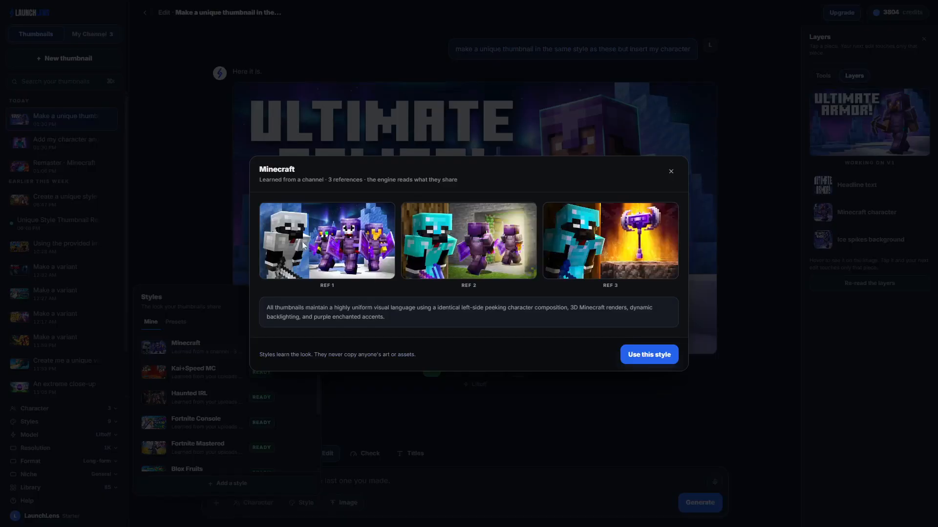
{"action": "left_click", "coordinate": [671, 170]}
{"action": "left_click", "coordinate": [428, 414]}
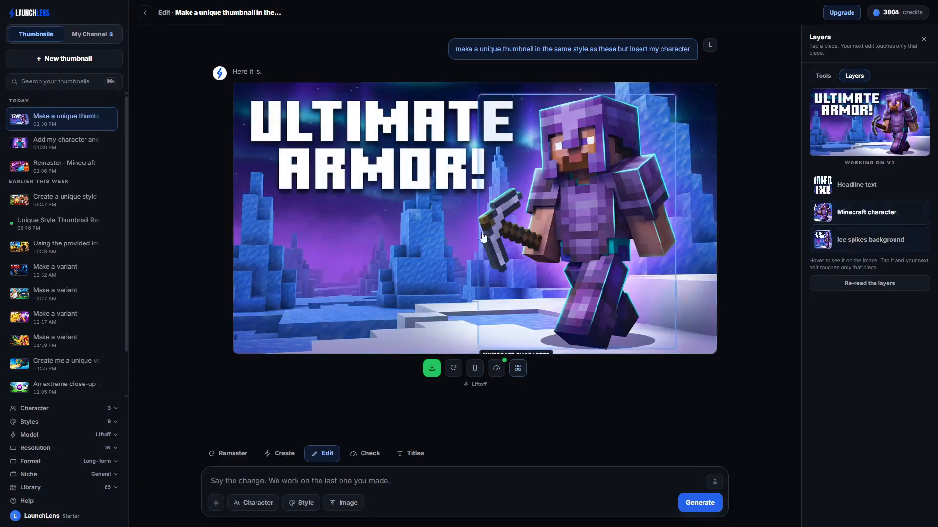
{"action": "left_click", "coordinate": [79, 408]}
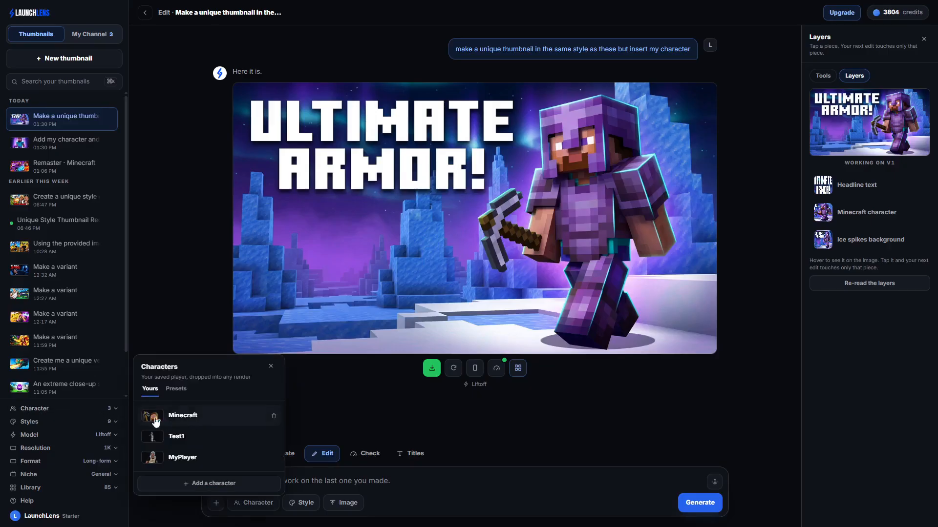
{"action": "left_click", "coordinate": [357, 428]}
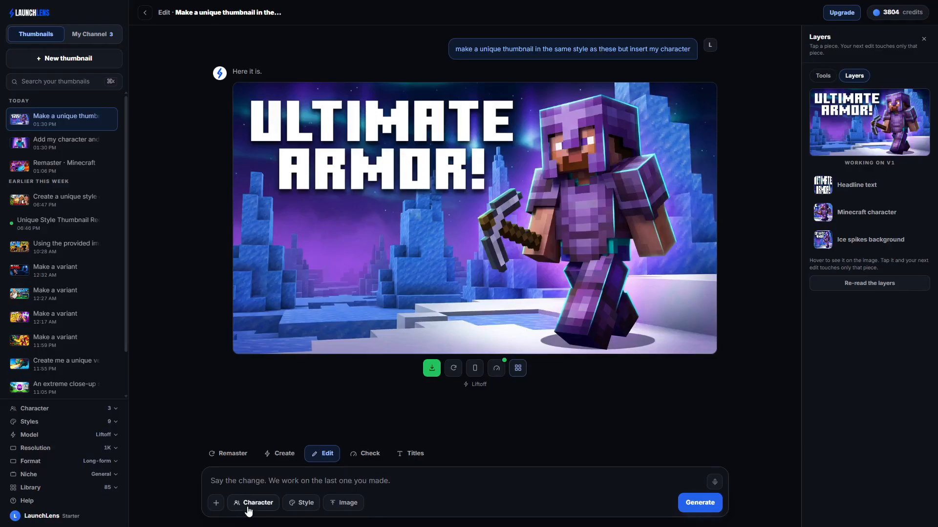
Queue a Minecraft character layer change with the direction "have my character hiding behing a stack of Ice blocks"
{"action": "left_click", "coordinate": [350, 485]}
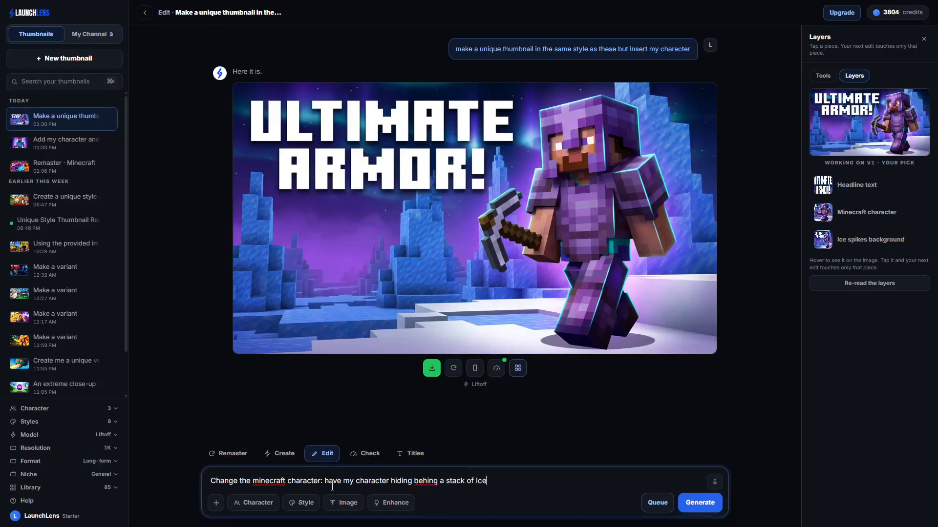
{"action": "left_click", "coordinate": [664, 505]}
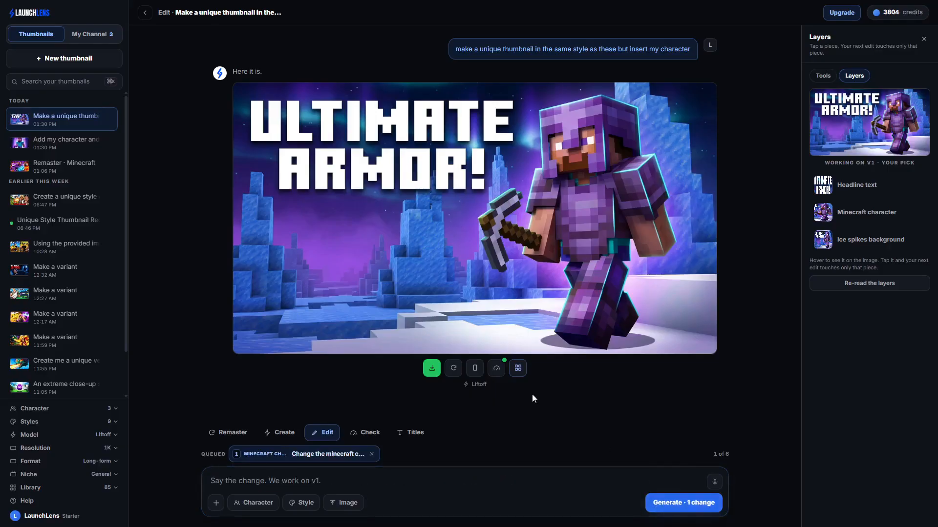
Start a change to the ice spikes background layer and attach the zrbinqDF44A thumbnail JPG, cropped to the red-armored character
{"action": "left_click", "coordinate": [344, 262]}
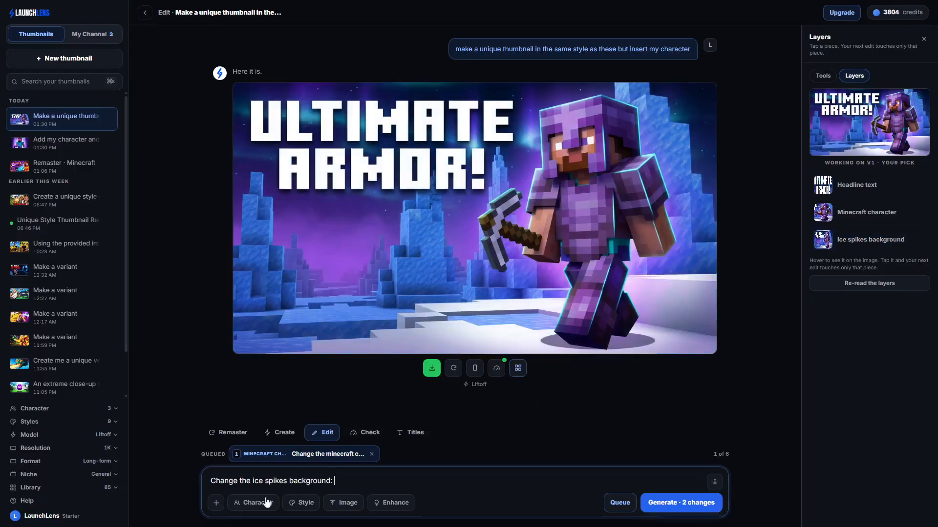
{"action": "left_click", "coordinate": [339, 503]}
{"action": "left_click", "coordinate": [213, 94]}
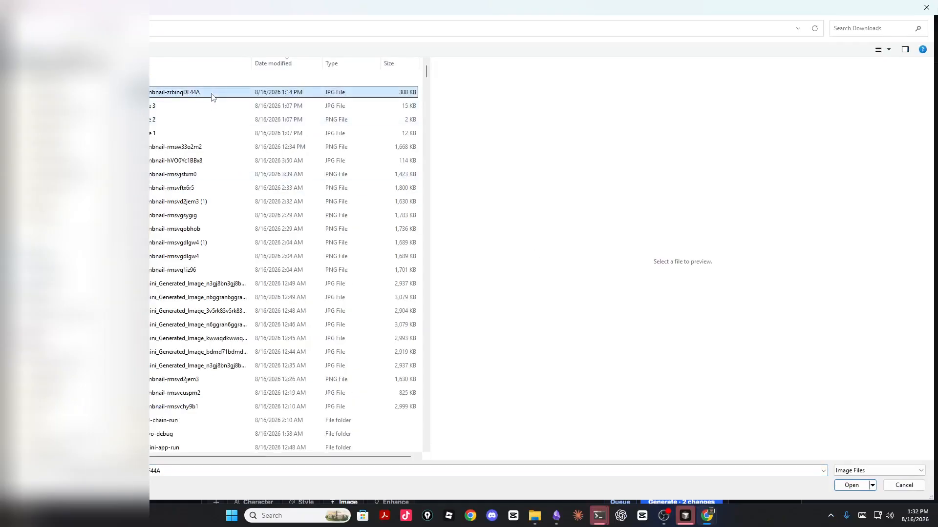
{"action": "left_click", "coordinate": [851, 485]}
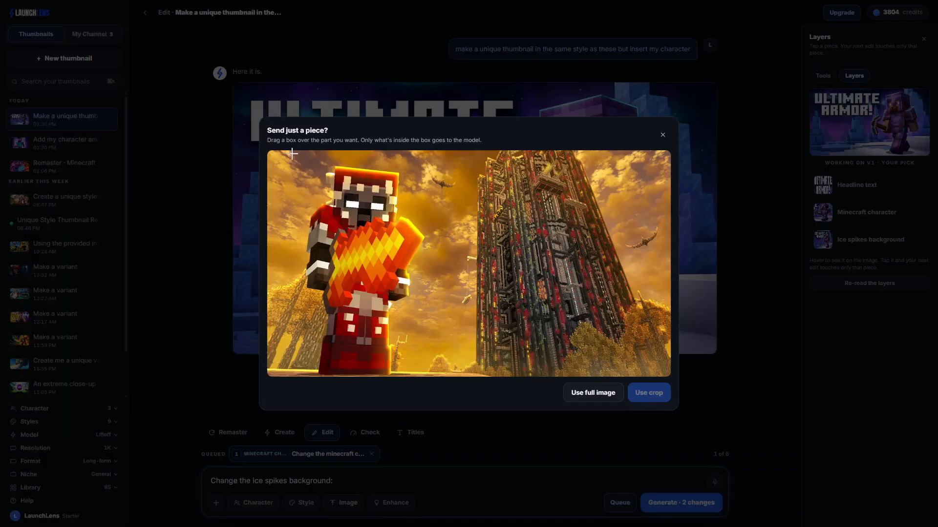
{"action": "left_click_drag", "start_coordinate": [271, 154], "coordinate": [452, 376]}
{"action": "left_click", "coordinate": [648, 394]}
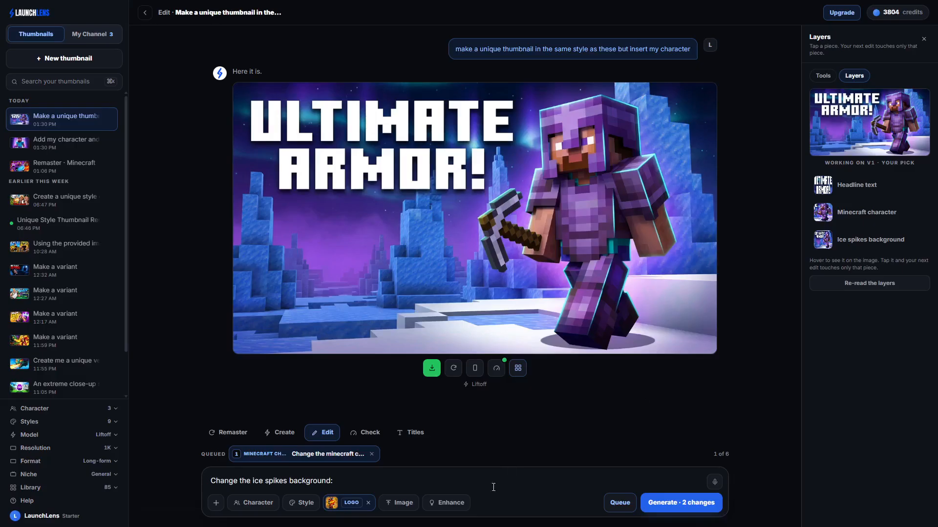
Label the crop Character 1 and queue "Add this character 1 looking in the background to find my chracter who is hiding behind a block of ice"
{"action": "type", "text": "Add this"}
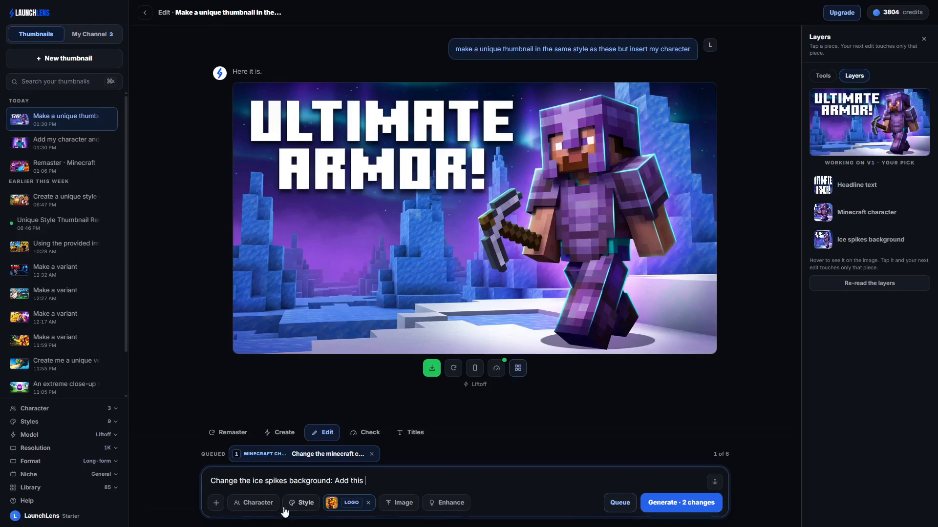
{"action": "left_click", "coordinate": [352, 503]}
{"action": "type", "text": "character 1 lookig"}
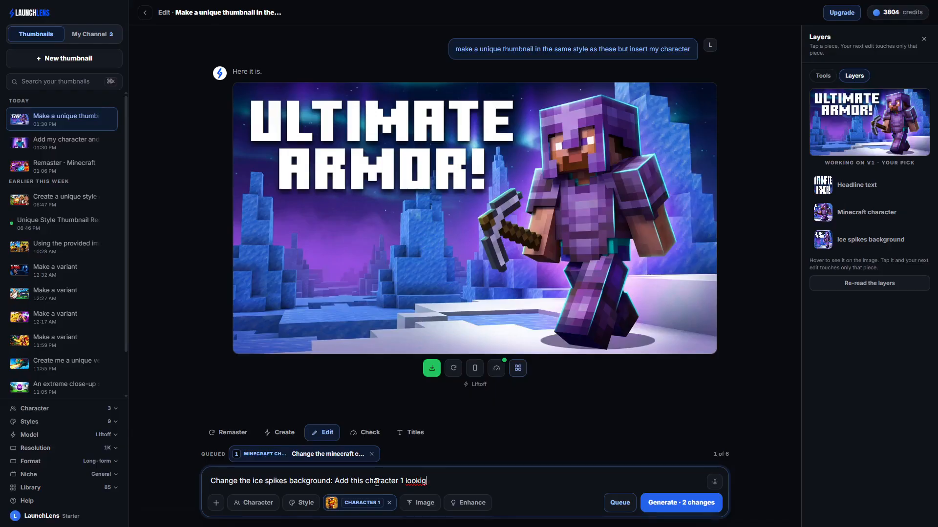
{"action": "key", "text": "BackSpace"}
{"action": "type", "text": "ng in the background to find my chracter who is hiding behin"}
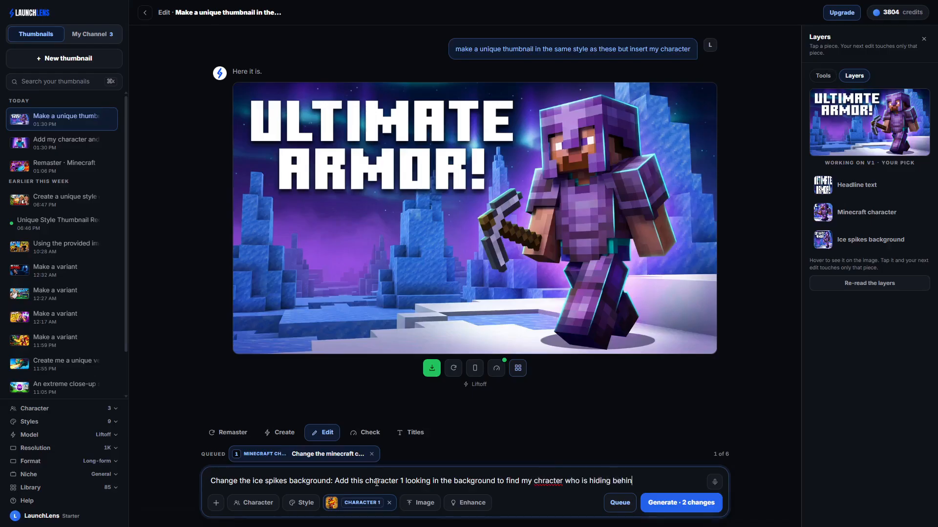
{"action": "type", "text": "d a block of ice"}
{"action": "left_click", "coordinate": [618, 504]}
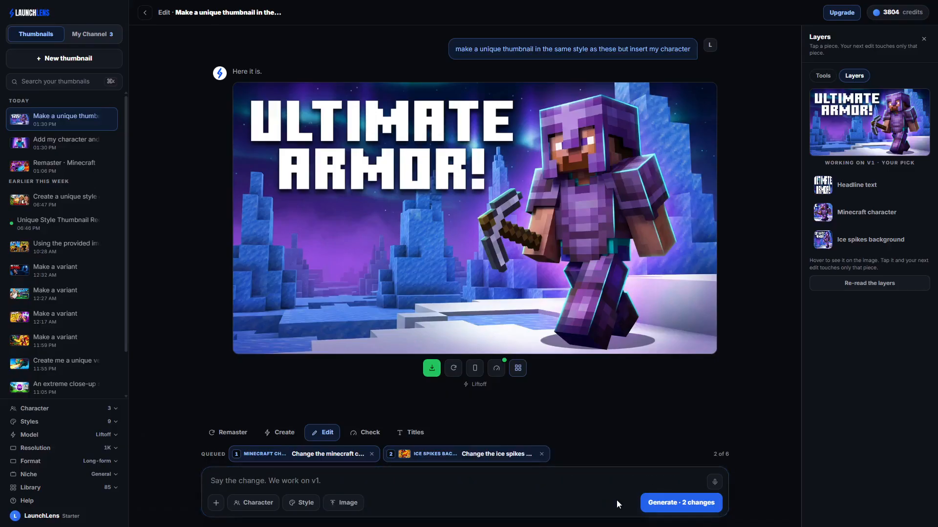
Generate the two queued layer changes and request another take of the resulting thumbnail
{"action": "left_click", "coordinate": [681, 502]}
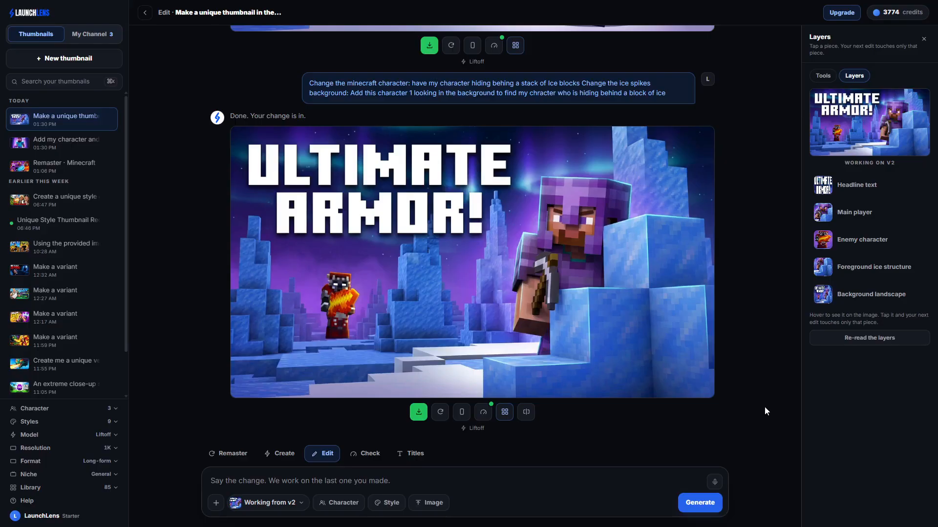
{"action": "left_click", "coordinate": [440, 412]}
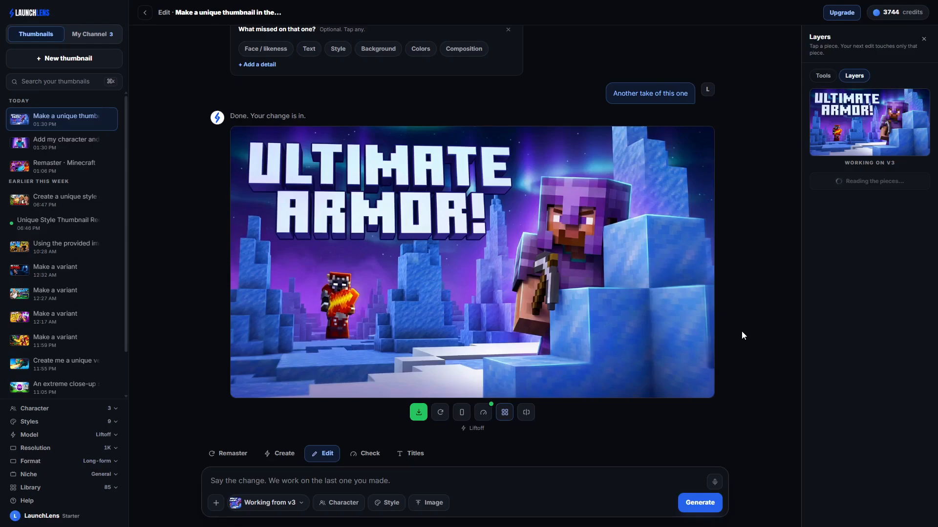
Compare the original edit with its new take and examine the "What missed on that one?" feedback options between them
{"action": "scroll", "coordinate": [691, 325], "scroll_direction": "up", "scroll_amount": 9}
{"action": "scroll", "coordinate": [498, 302], "scroll_direction": "down", "scroll_amount": 7}
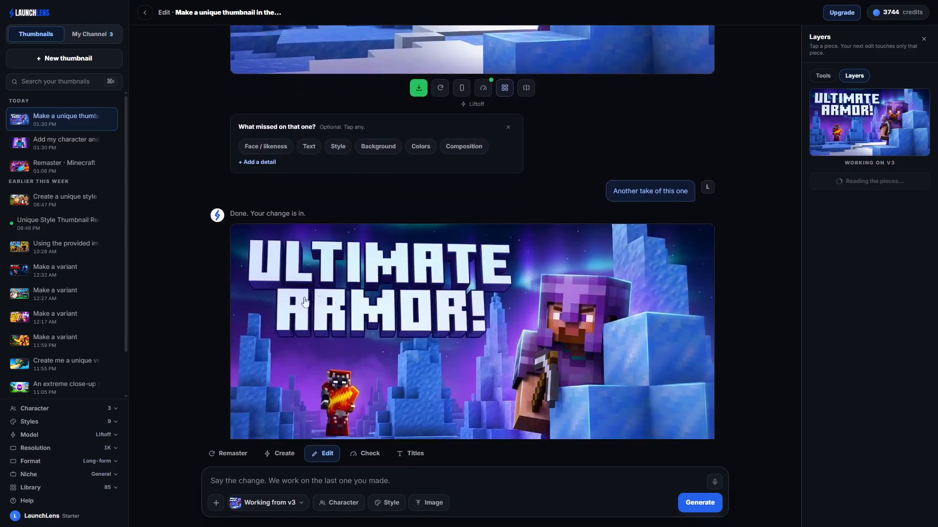
{"action": "scroll", "coordinate": [701, 327], "scroll_direction": "down", "scroll_amount": 2}
{"action": "scroll", "coordinate": [729, 331], "scroll_direction": "up", "scroll_amount": 8}
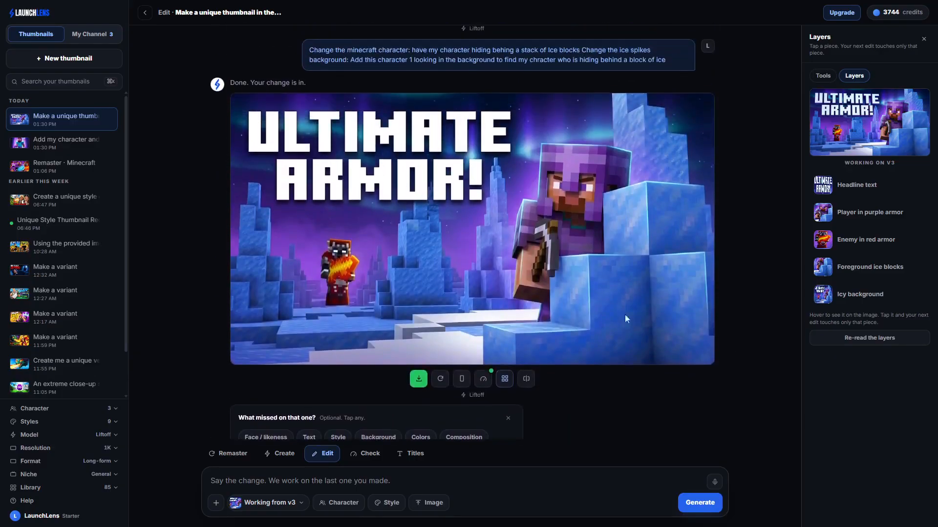
{"action": "scroll", "coordinate": [429, 239], "scroll_direction": "down", "scroll_amount": 8}
{"action": "scroll", "coordinate": [430, 239], "scroll_direction": "up", "scroll_amount": 3}
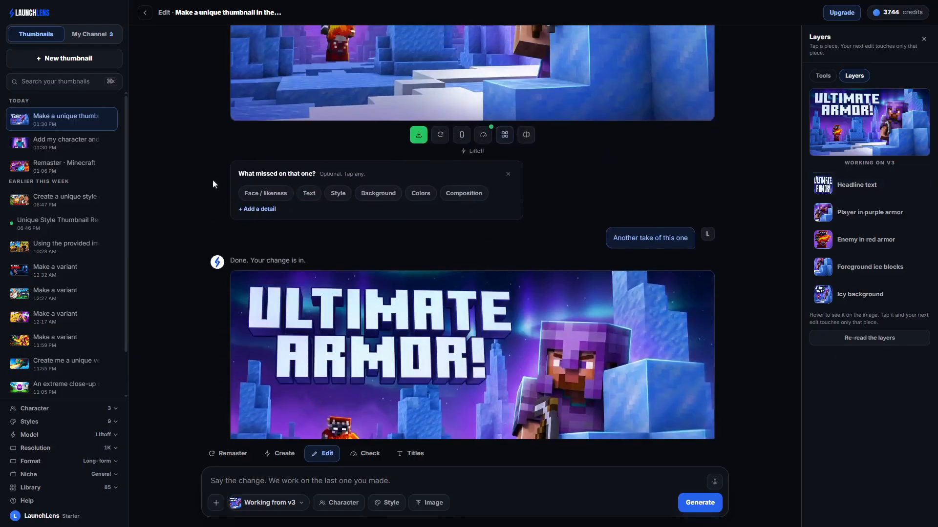
{"action": "left_click_drag", "start_coordinate": [237, 174], "coordinate": [371, 168]}
{"action": "scroll", "coordinate": [371, 168], "scroll_direction": "up", "scroll_amount": 5}
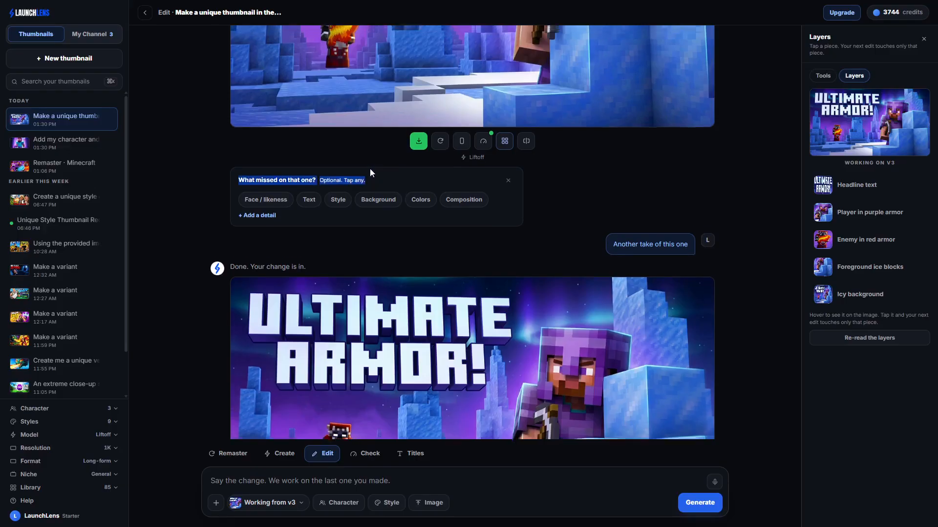
{"action": "scroll", "coordinate": [377, 231], "scroll_direction": "down", "scroll_amount": 5}
{"action": "left_click", "coordinate": [535, 166]}
{"action": "scroll", "coordinate": [544, 166], "scroll_direction": "down", "scroll_amount": 3}
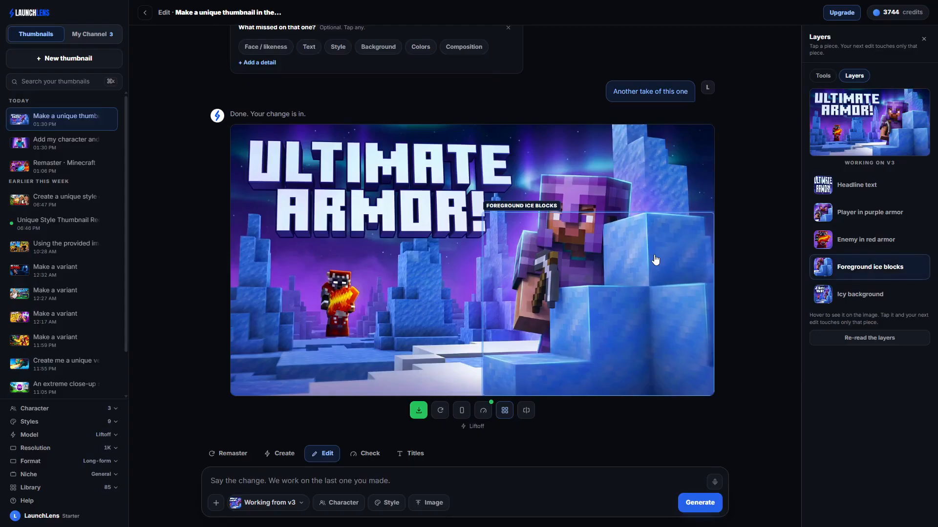